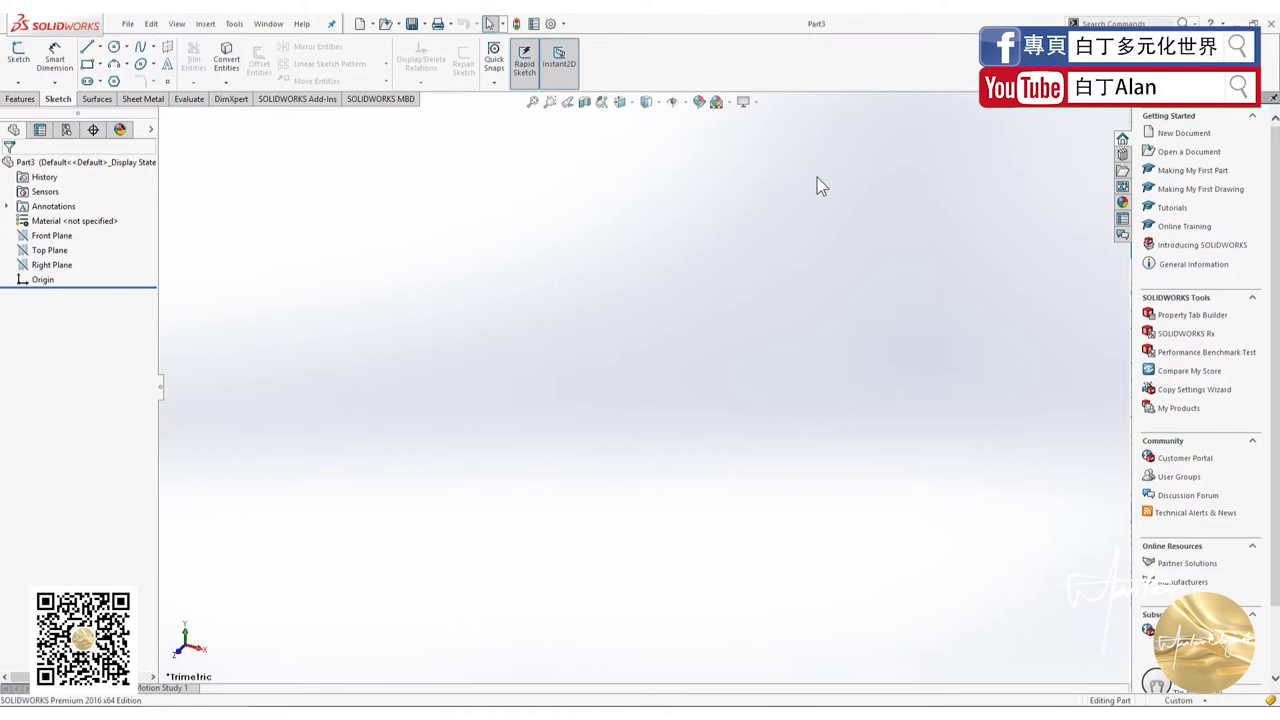
# - Select the Top Plane, turn the view normal to it, and open a new sketch on it
pyautogui.click(57, 256)
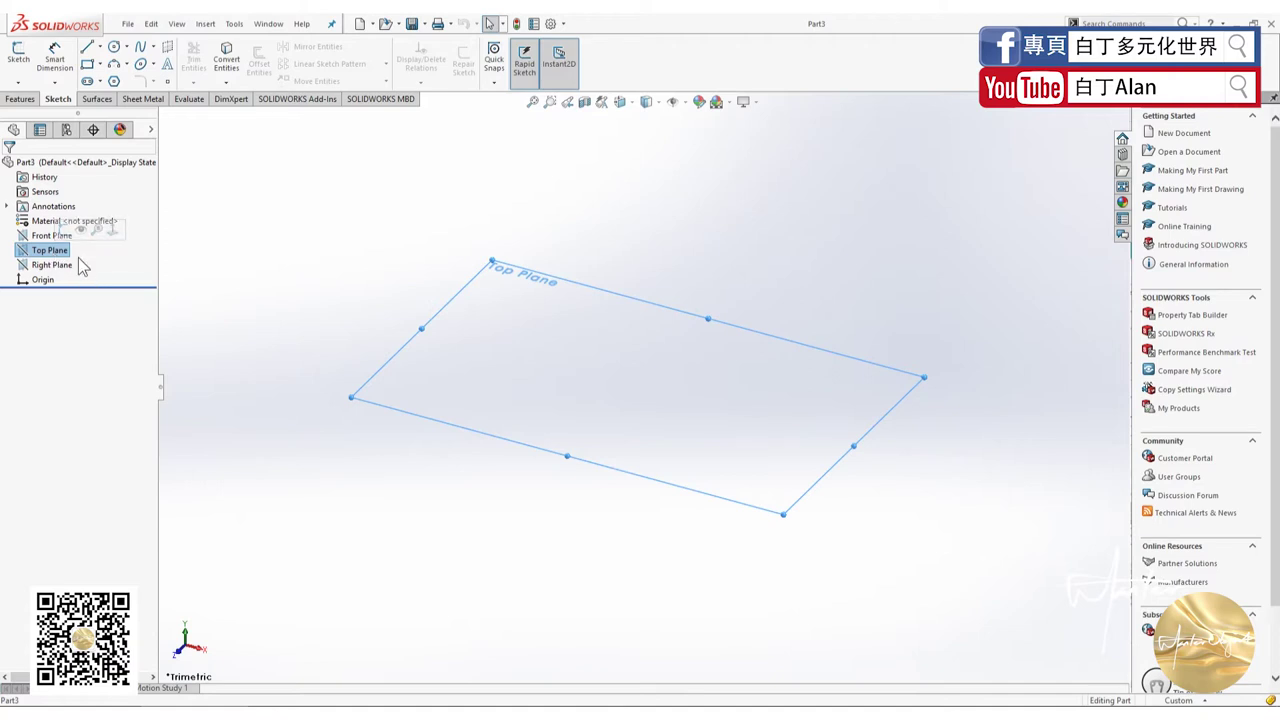
pyautogui.click(50, 235)
pyautogui.click(48, 250)
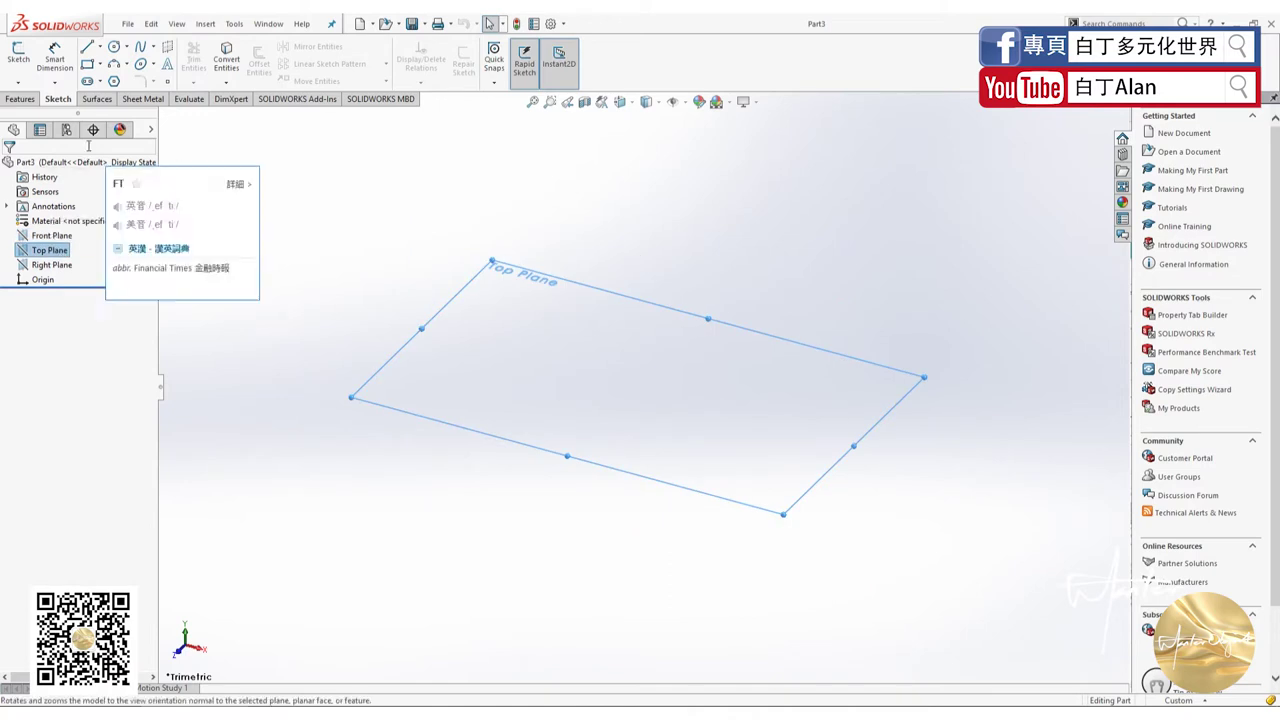
pyautogui.click(18, 55)
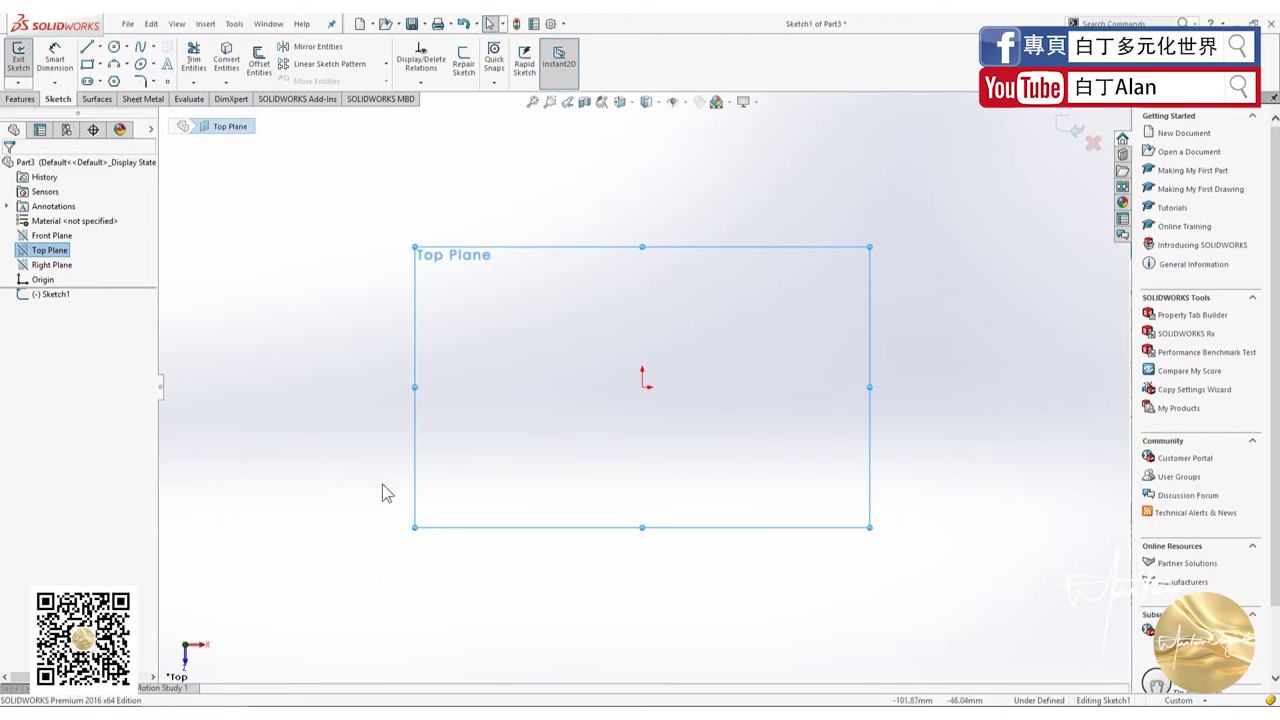
# - Draw a circle centred on the origin and a smaller circle directly above it
pyautogui.click(114, 47)
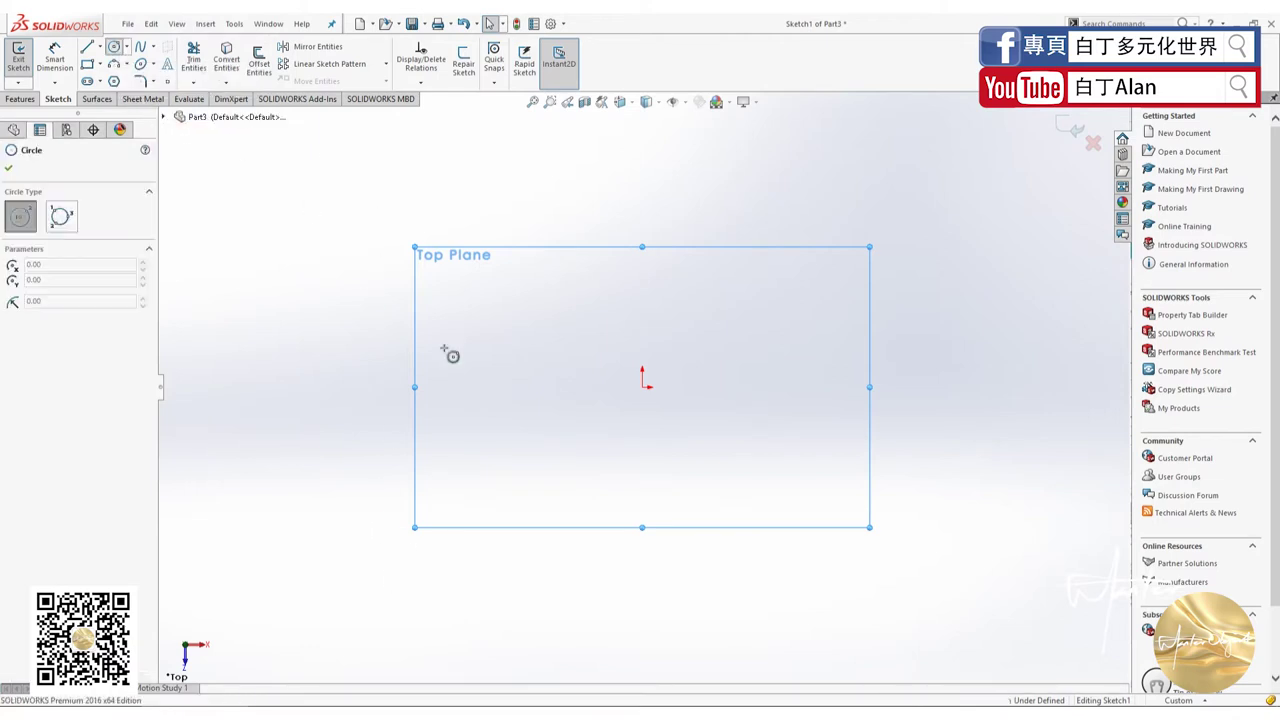
pyautogui.scroll(1, 673, 397)
pyautogui.scroll(1, 664, 387)
pyautogui.scroll(-2, 645, 388)
pyautogui.click(637, 384)
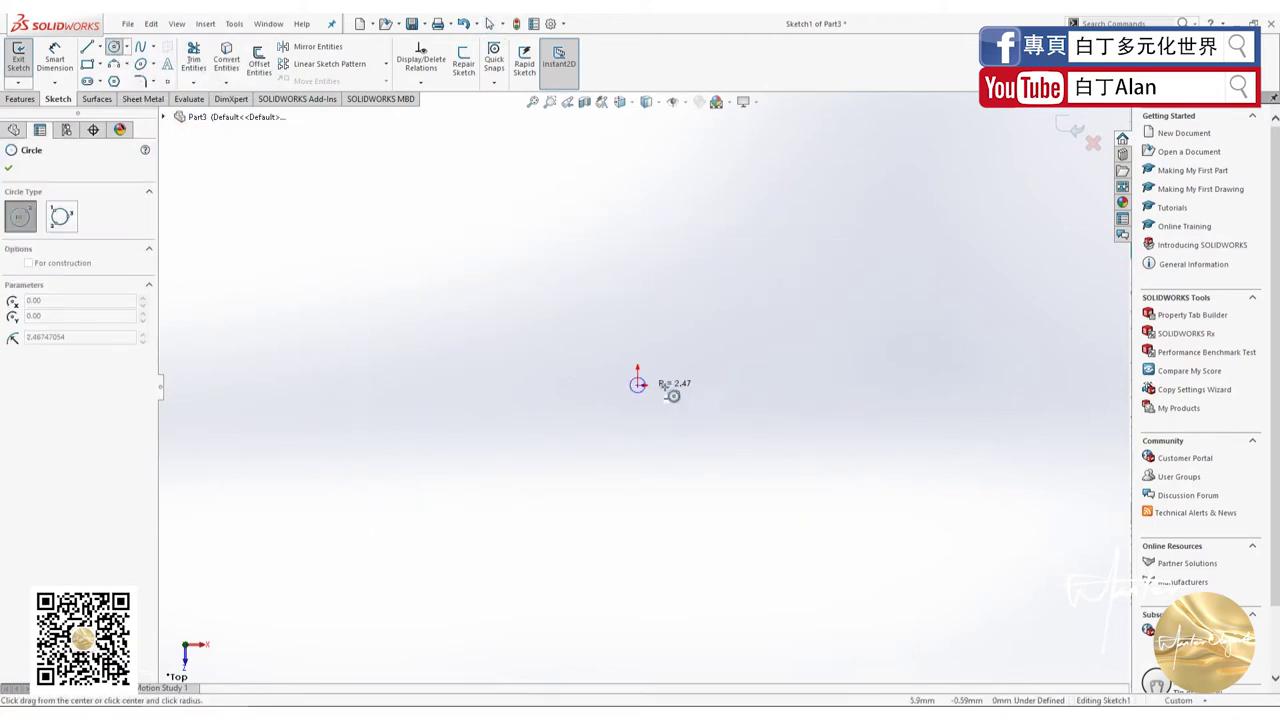
pyautogui.click(665, 385)
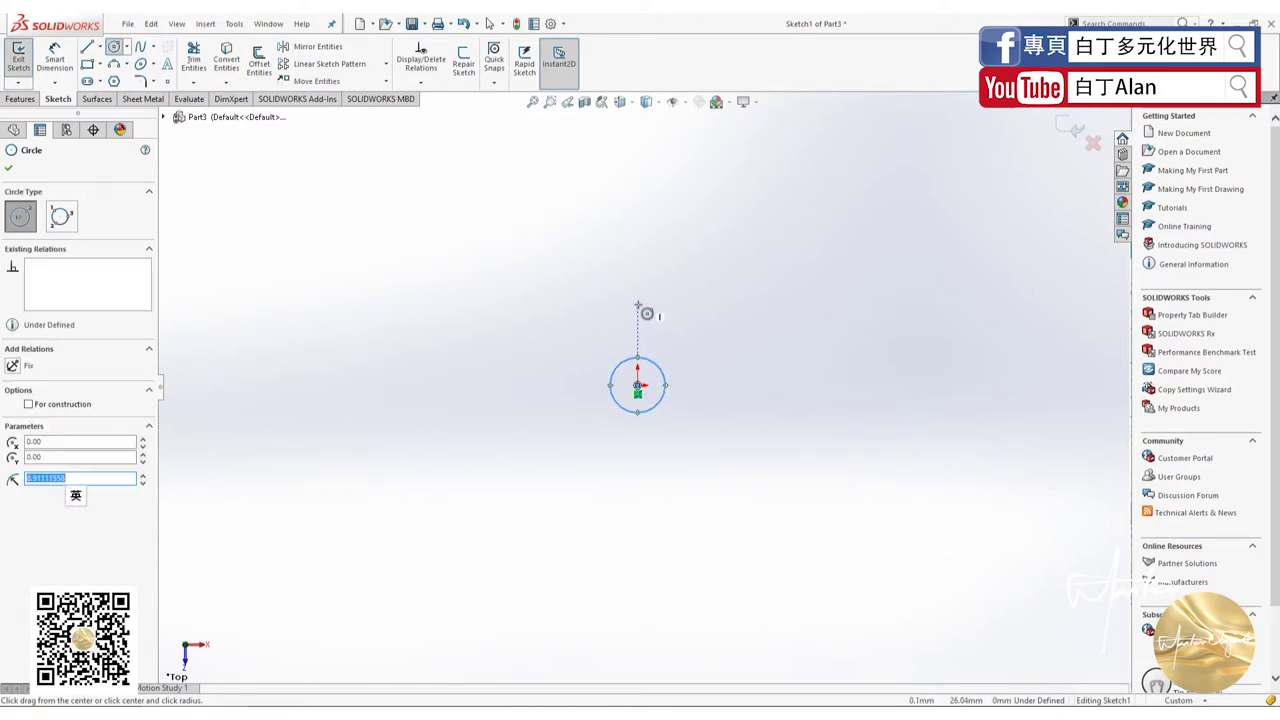
pyautogui.click(637, 304)
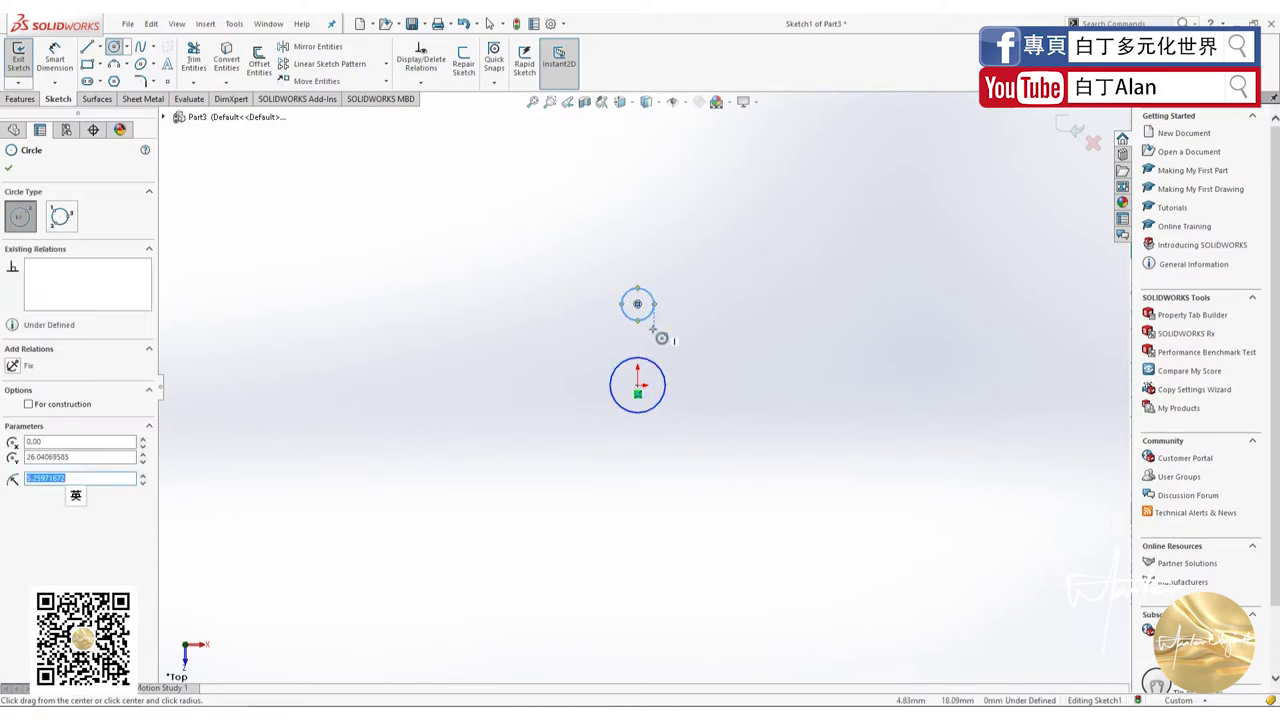
pyautogui.press('Escape')
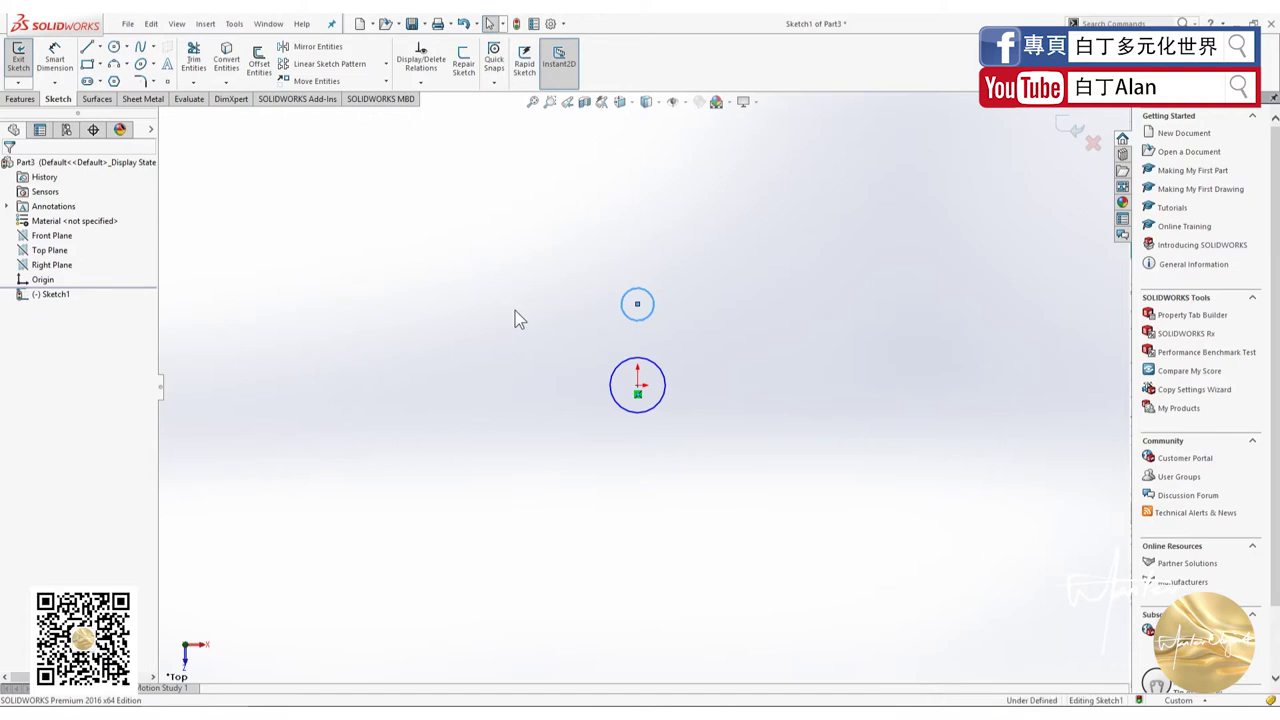
pyautogui.press('z')
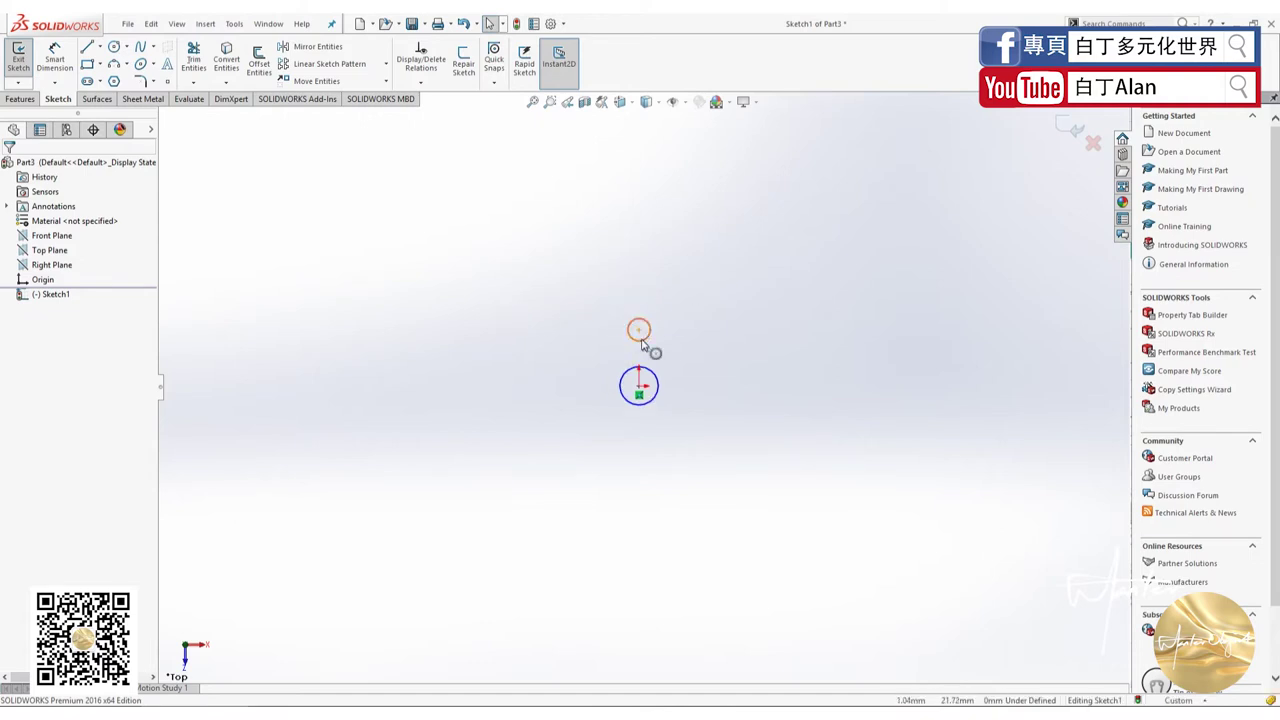
# - Add a Vertical relation between the small circle's centre and the origin
pyautogui.click(641, 341)
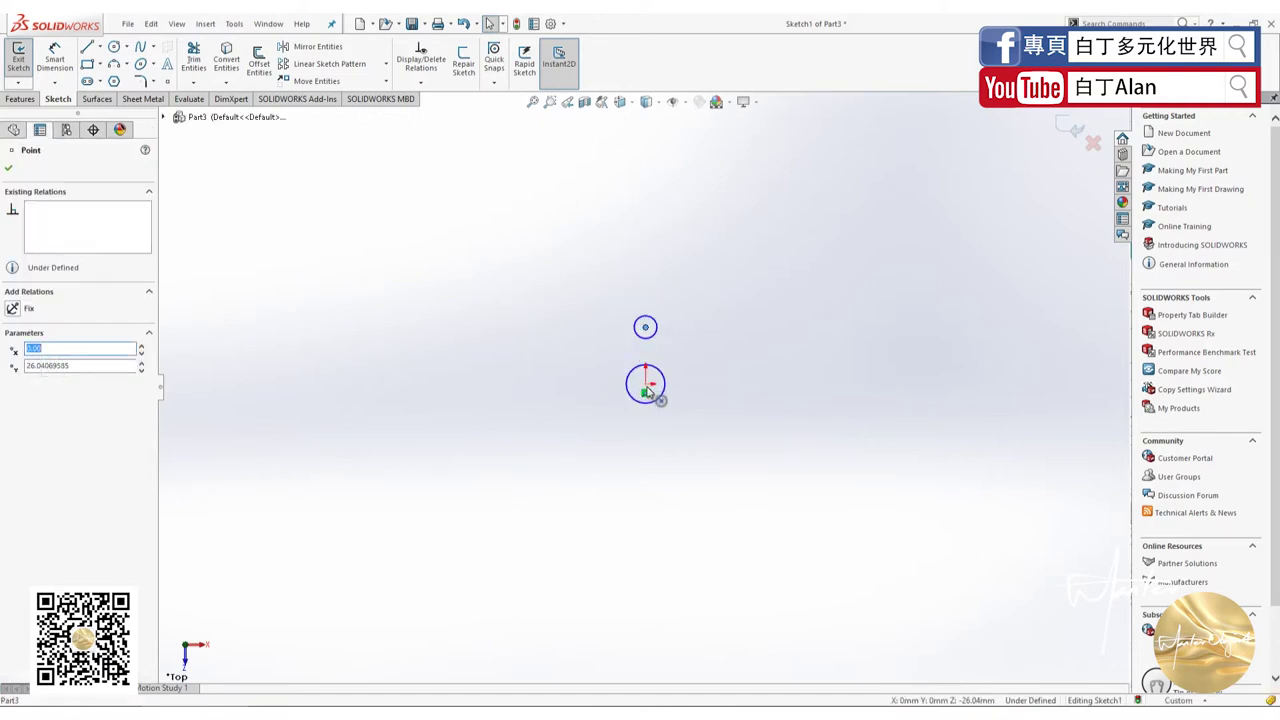
pyautogui.scroll(-3, 646, 388)
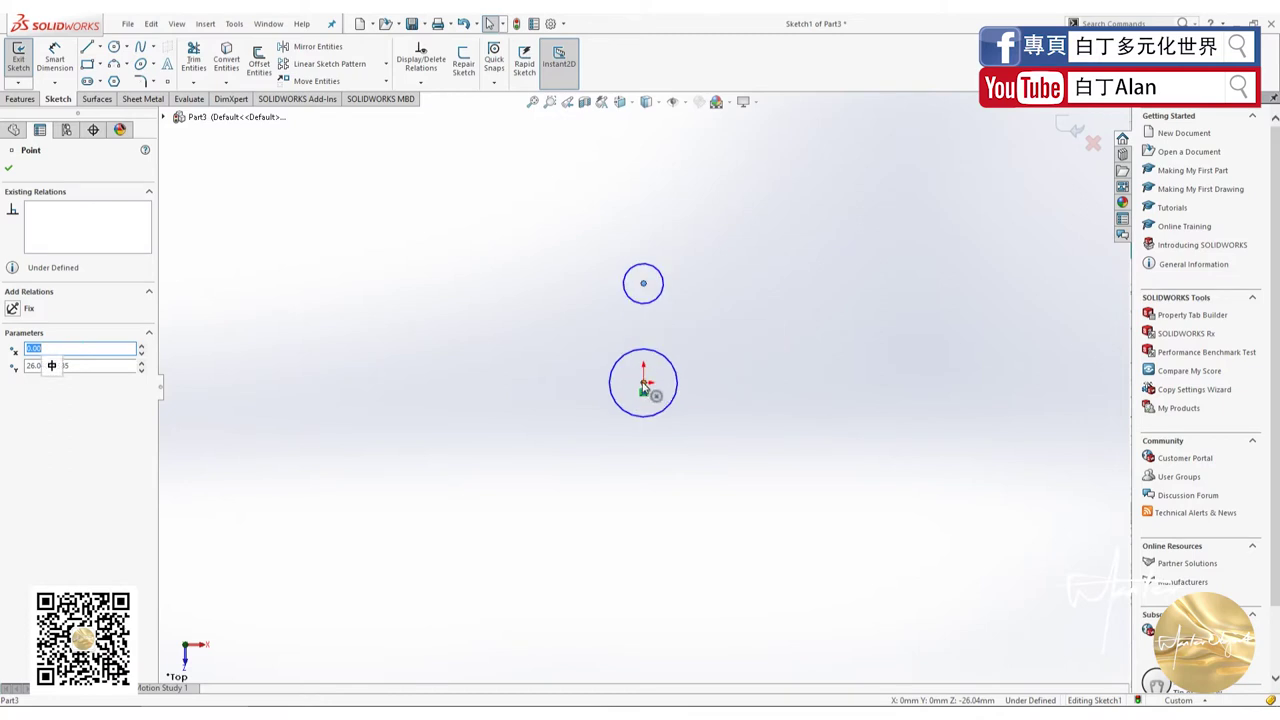
pyautogui.keyDown('ctrl'); pyautogui.click(644, 390); pyautogui.keyUp('ctrl')
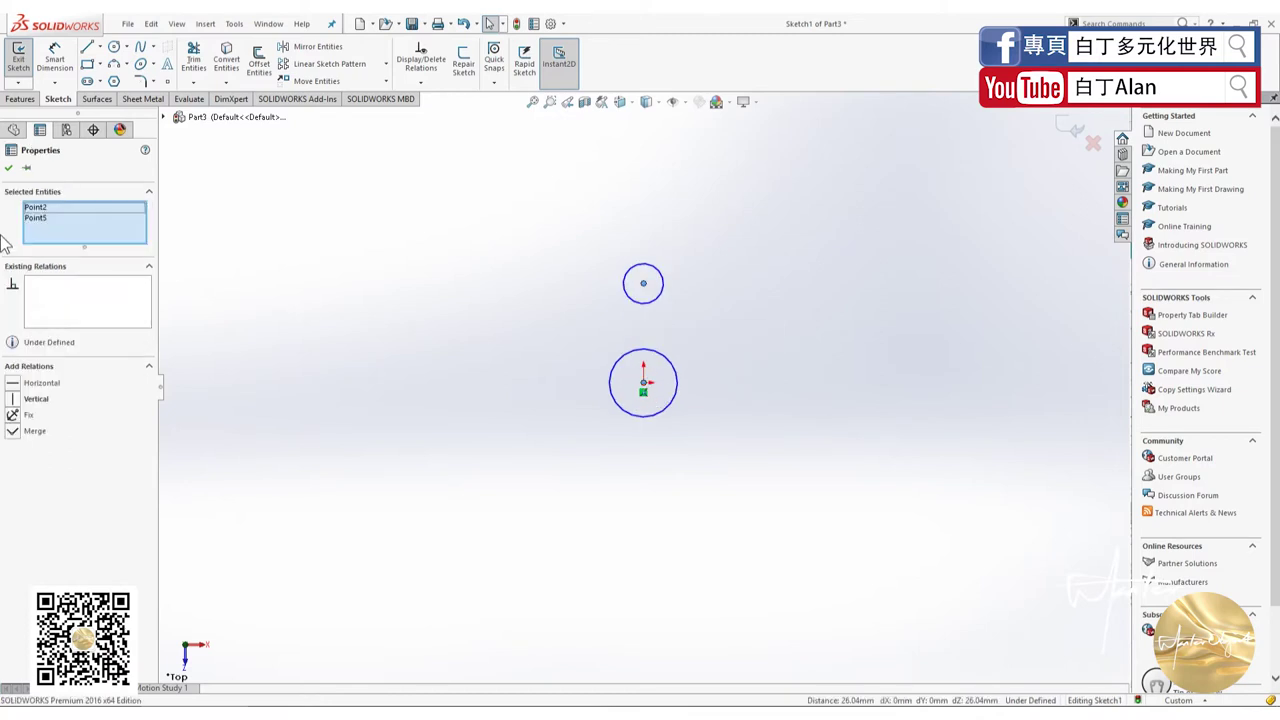
pyautogui.click(14, 398)
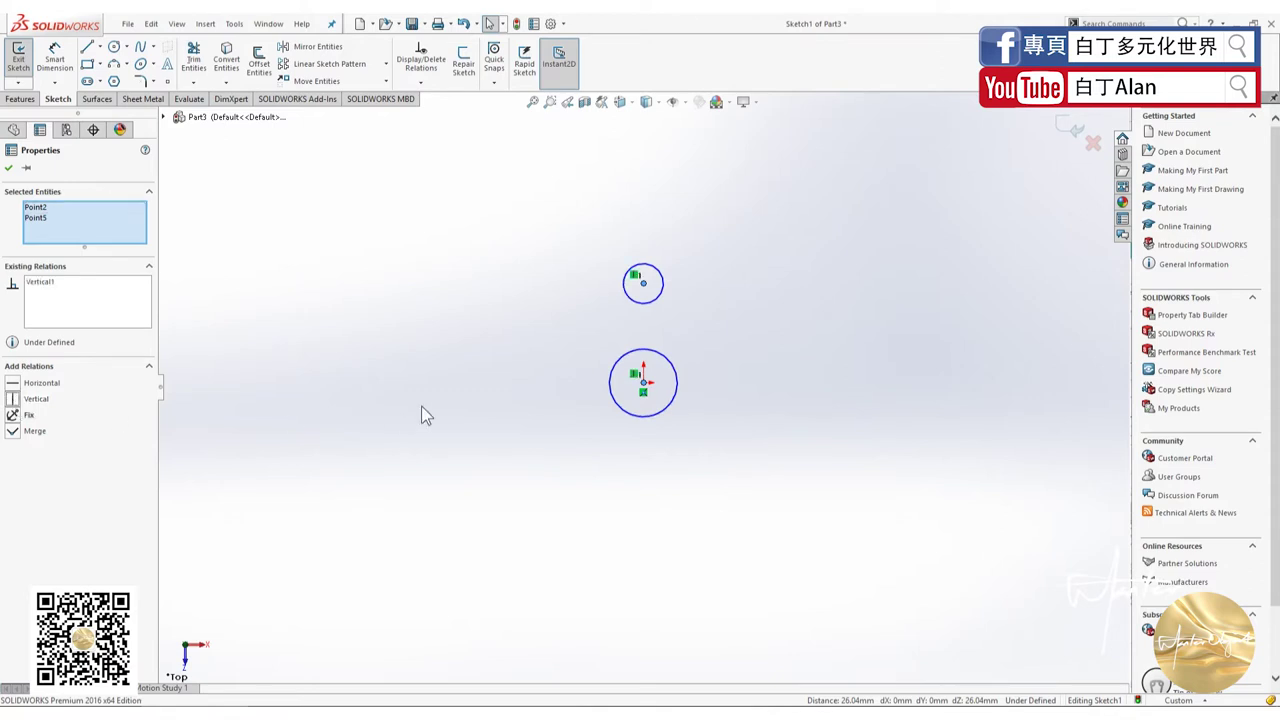
pyautogui.click(423, 414)
# - Select the upper circle on its own
pyautogui.scroll(-3, 690, 330)
pyautogui.moveTo(572, 184); pyautogui.dragTo(568, 432)
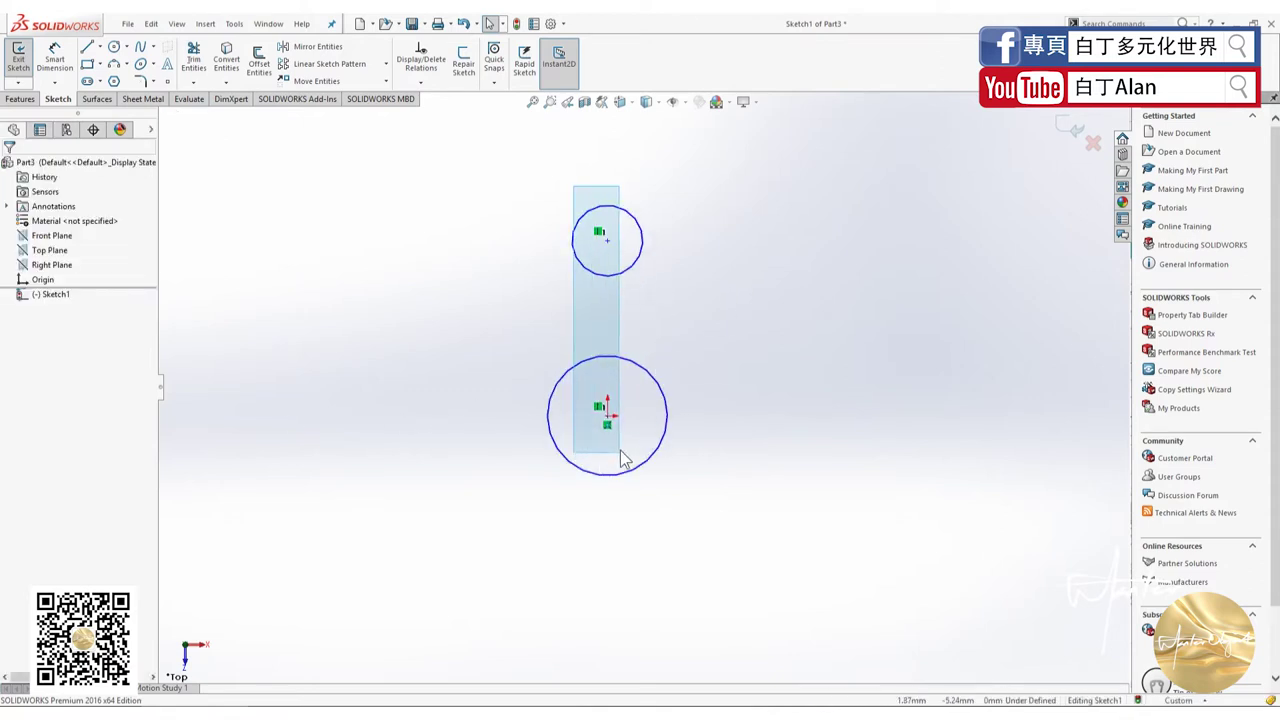
pyautogui.click(585, 273)
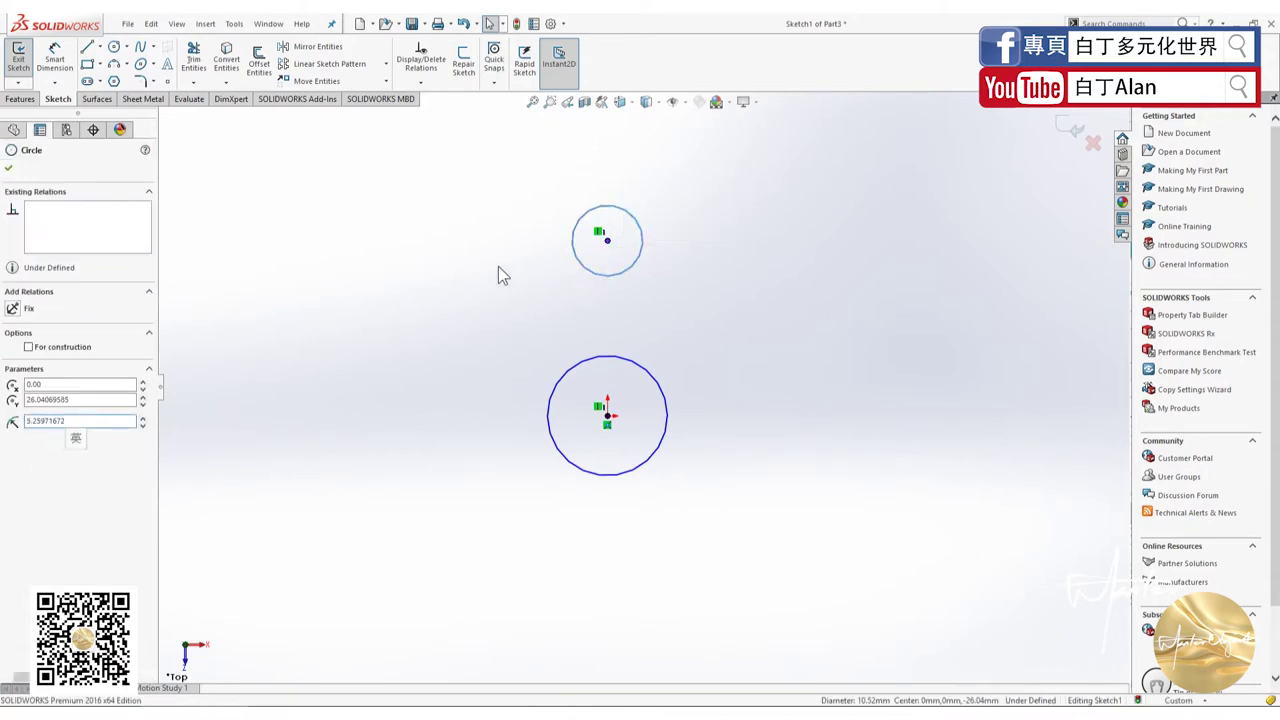
pyautogui.click(498, 266)
pyautogui.click(591, 274)
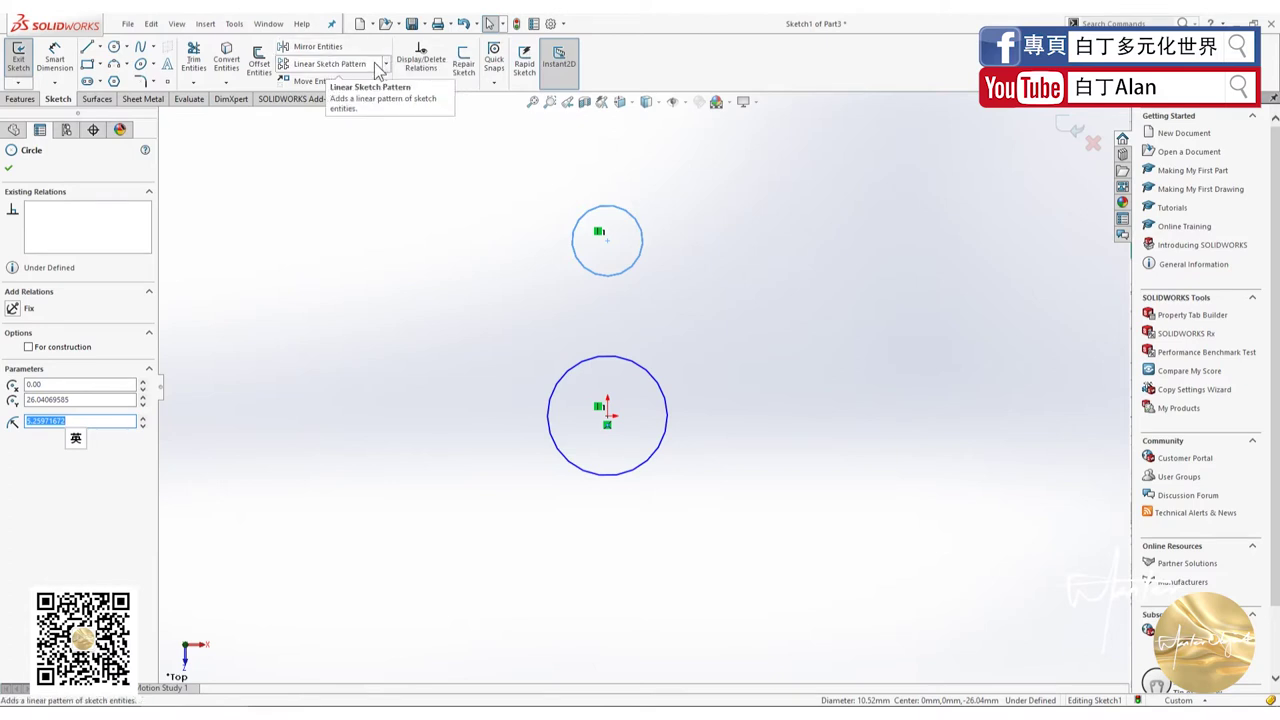
pyautogui.click(287, 64)
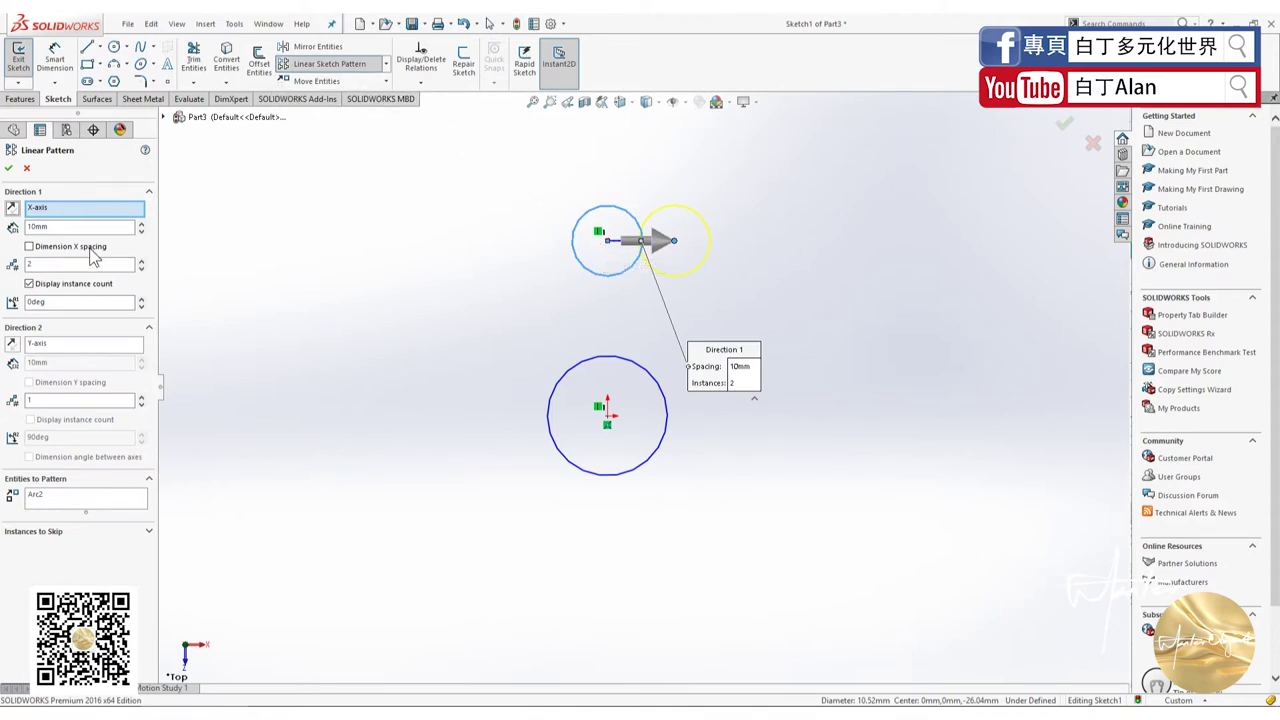
pyautogui.doubleClick(36, 264)
pyautogui.write('3')
pyautogui.doubleClick(50, 228)
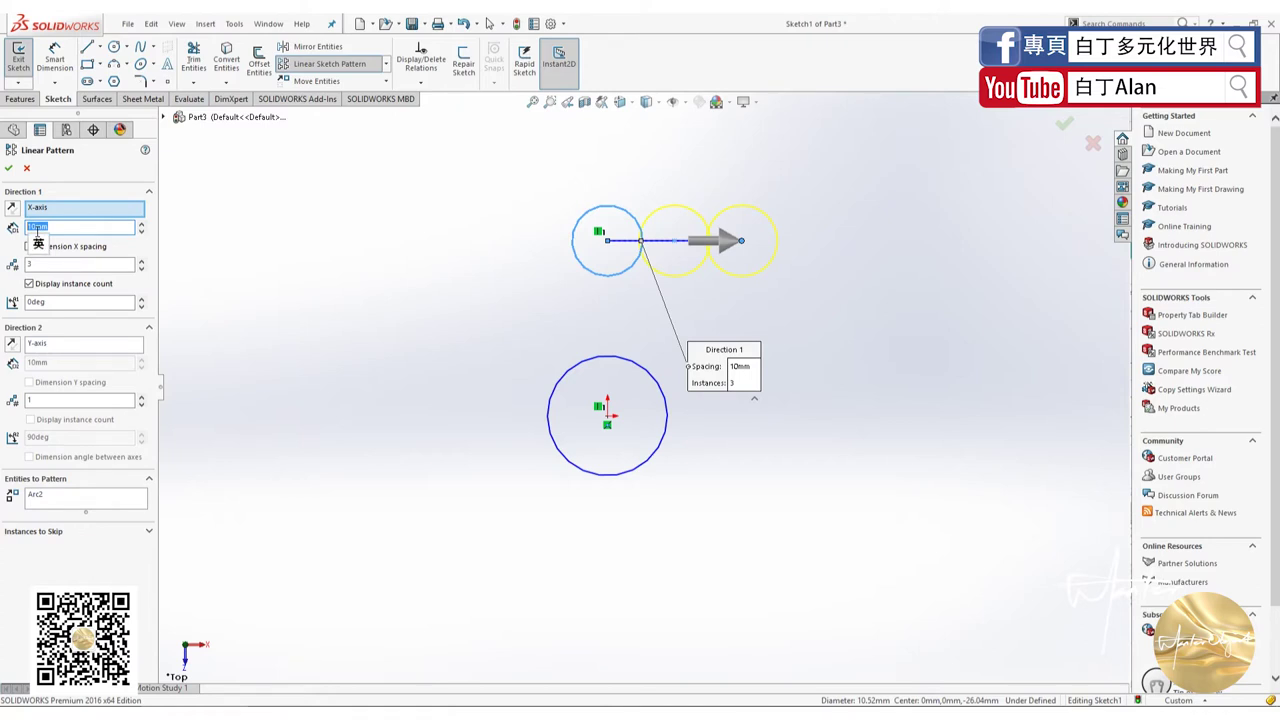
pyautogui.write('50mm')
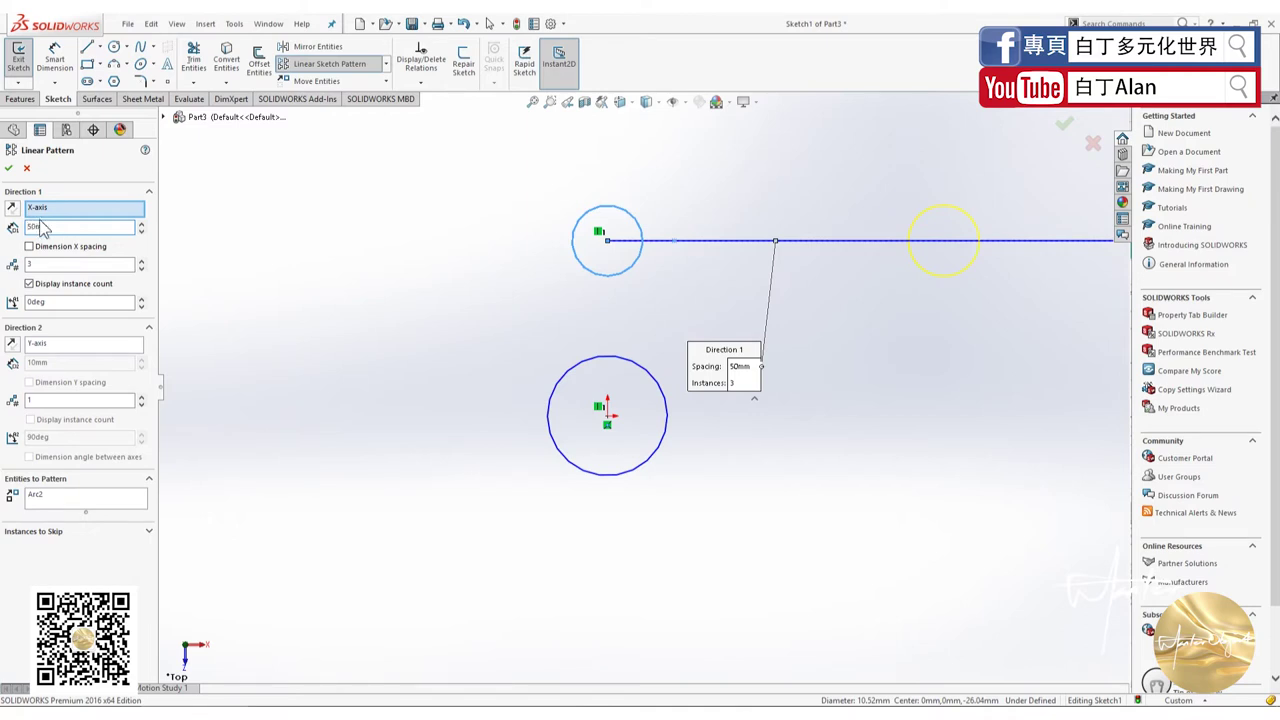
pyautogui.write('20mm')
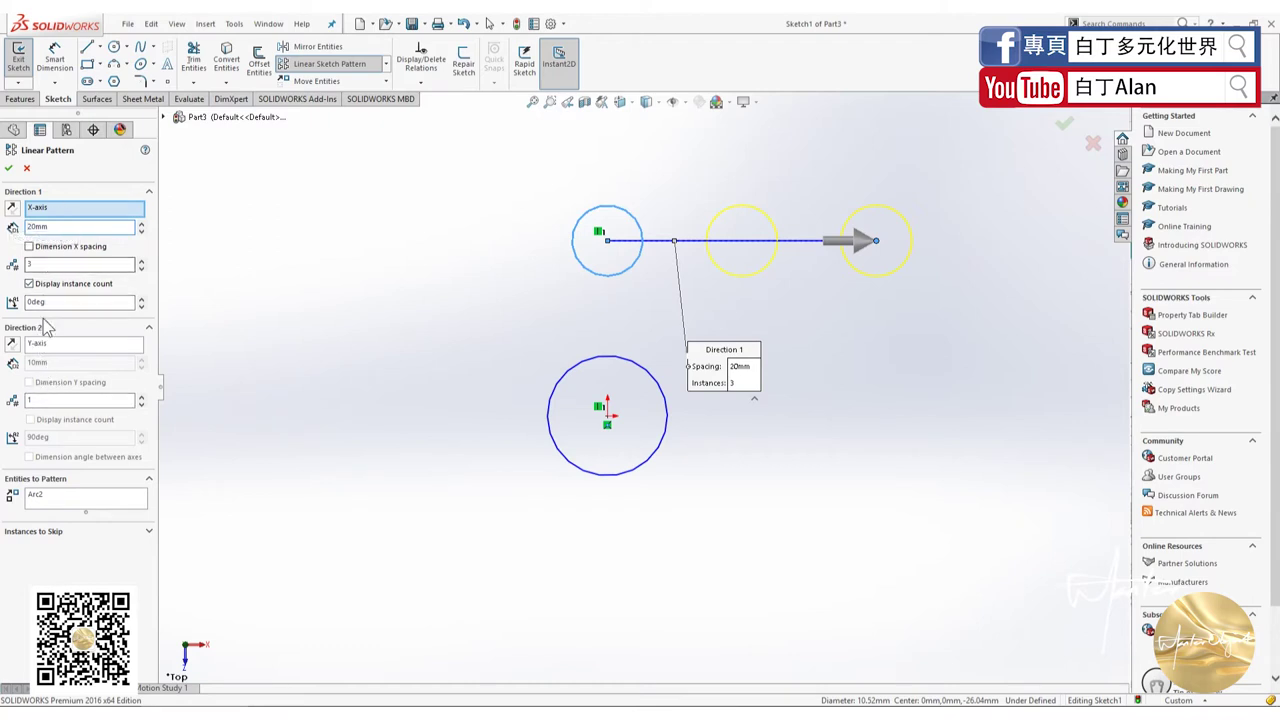
pyautogui.doubleClick(58, 400)
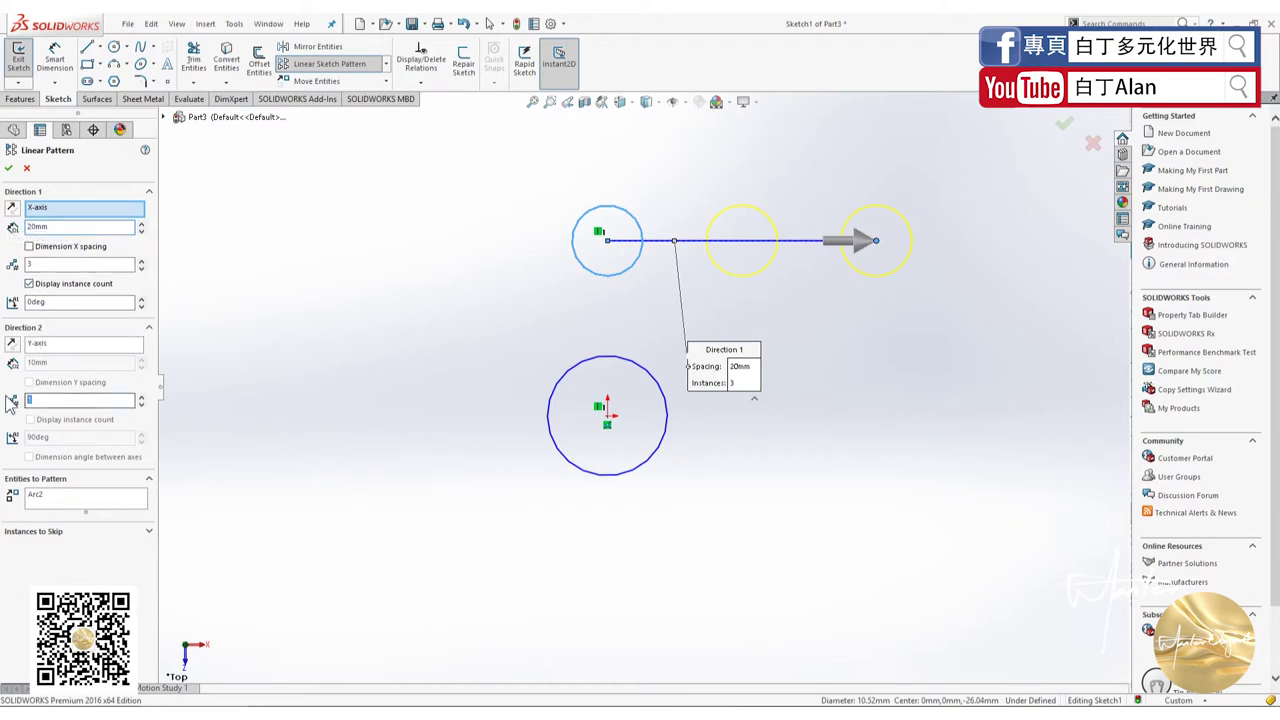
pyautogui.write('2')
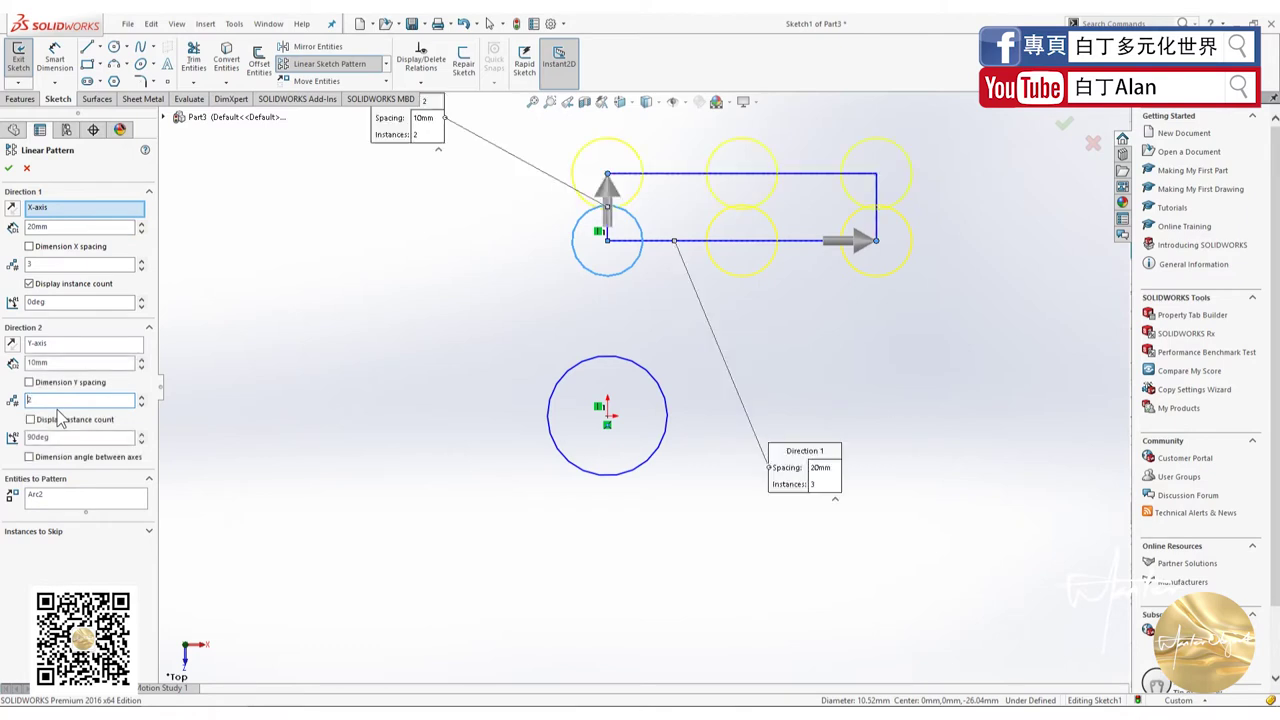
pyautogui.click(10, 362)
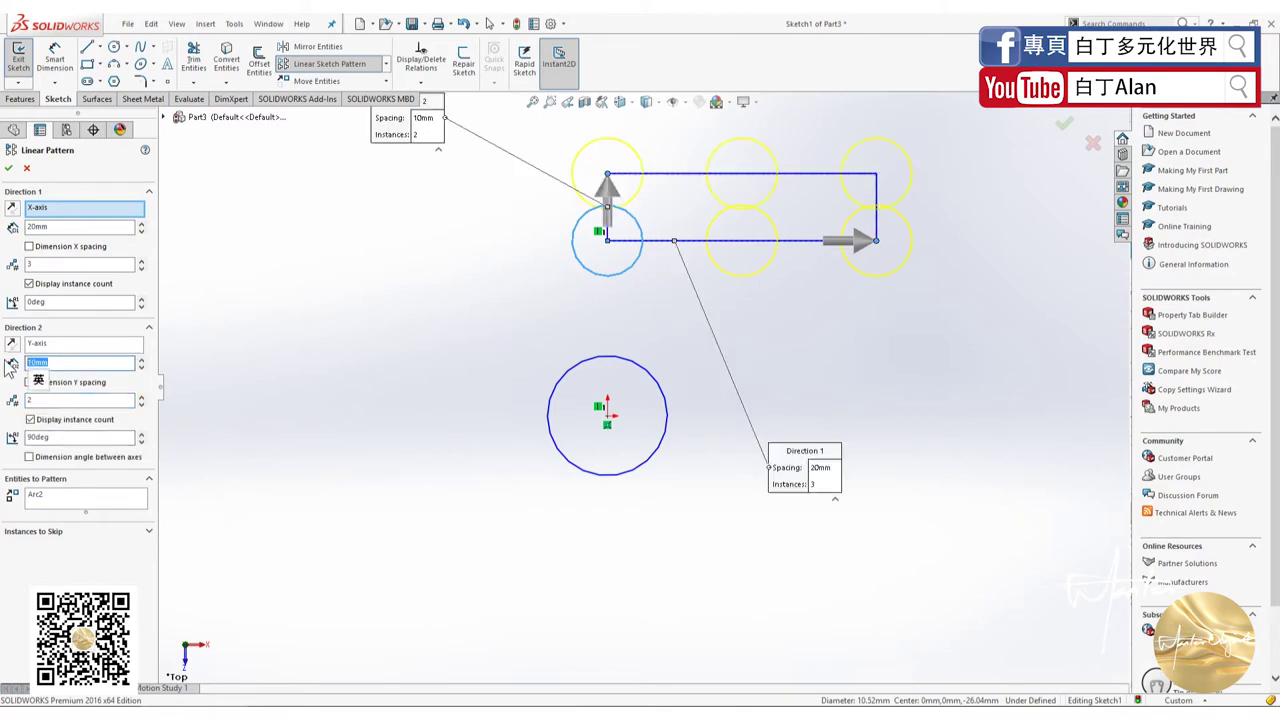
pyautogui.write('20')
pyautogui.scroll(-2, 223, 520)
pyautogui.scroll(3, 450, 517)
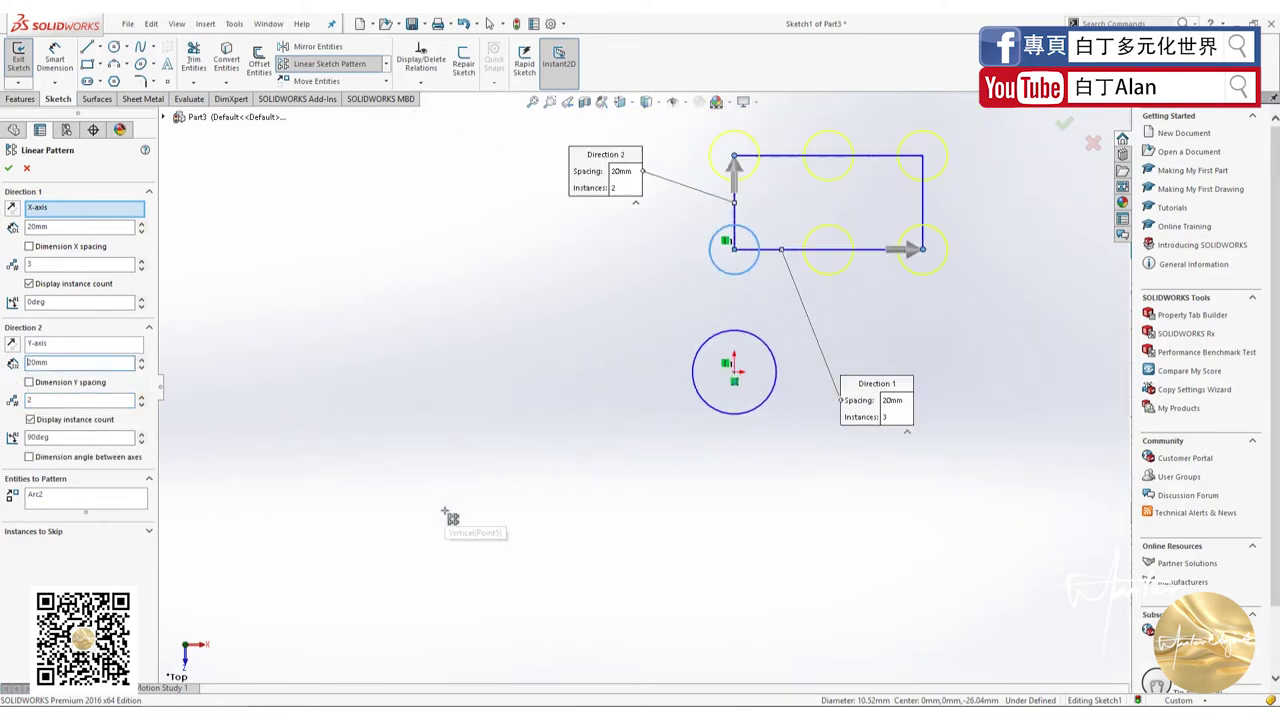
pyautogui.scroll(-2, 448, 517)
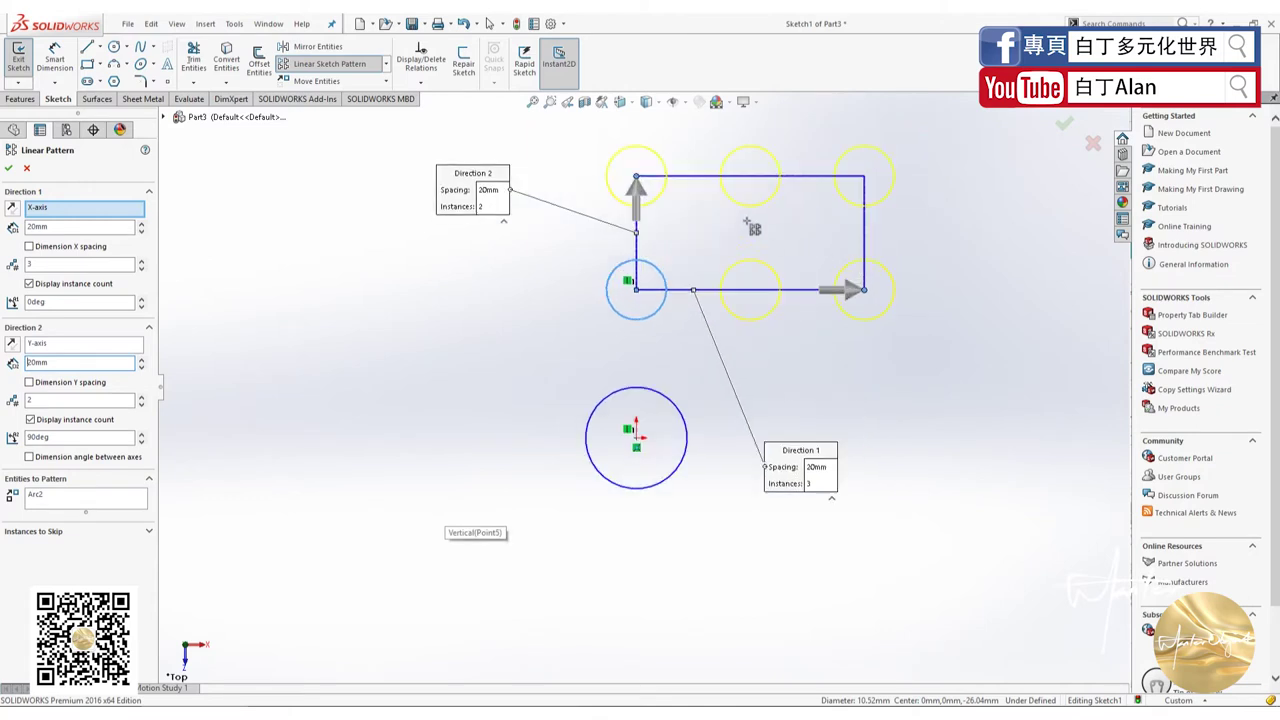
pyautogui.click(27, 168)
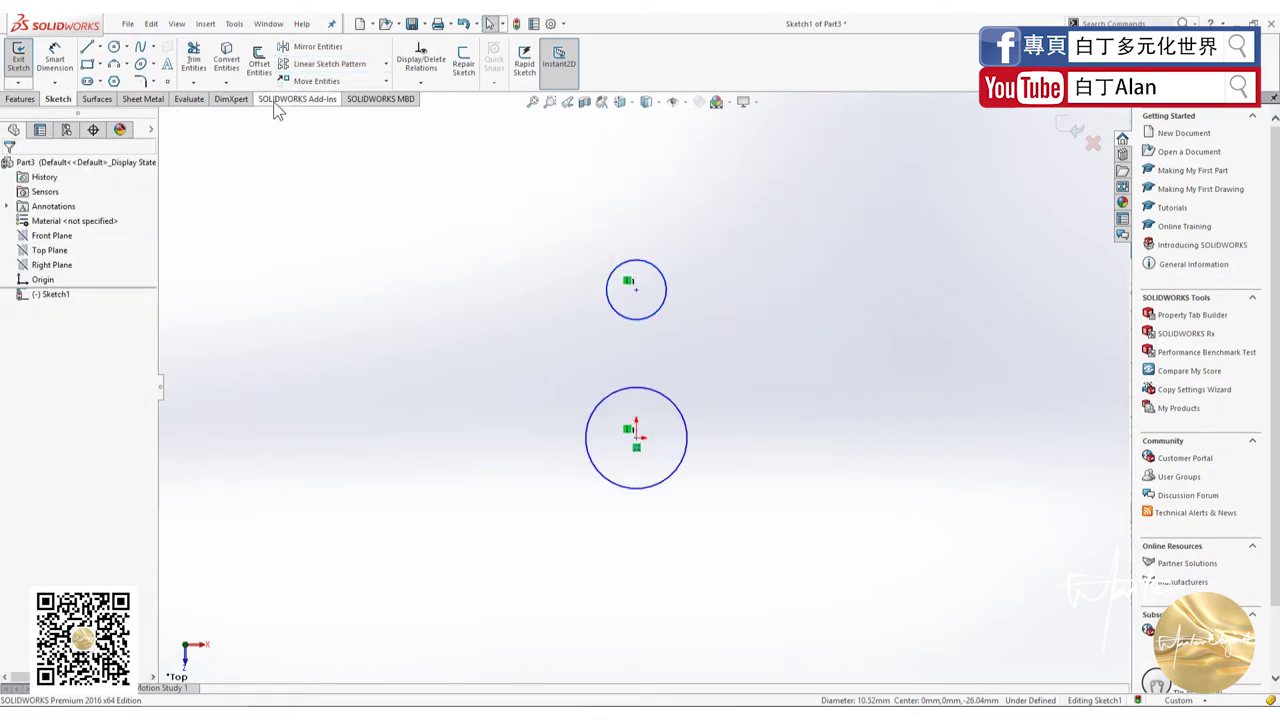
# - Dimension the lower circle's diameter to 20 and the upper circle's diameter to 15
pyautogui.click(386, 65)
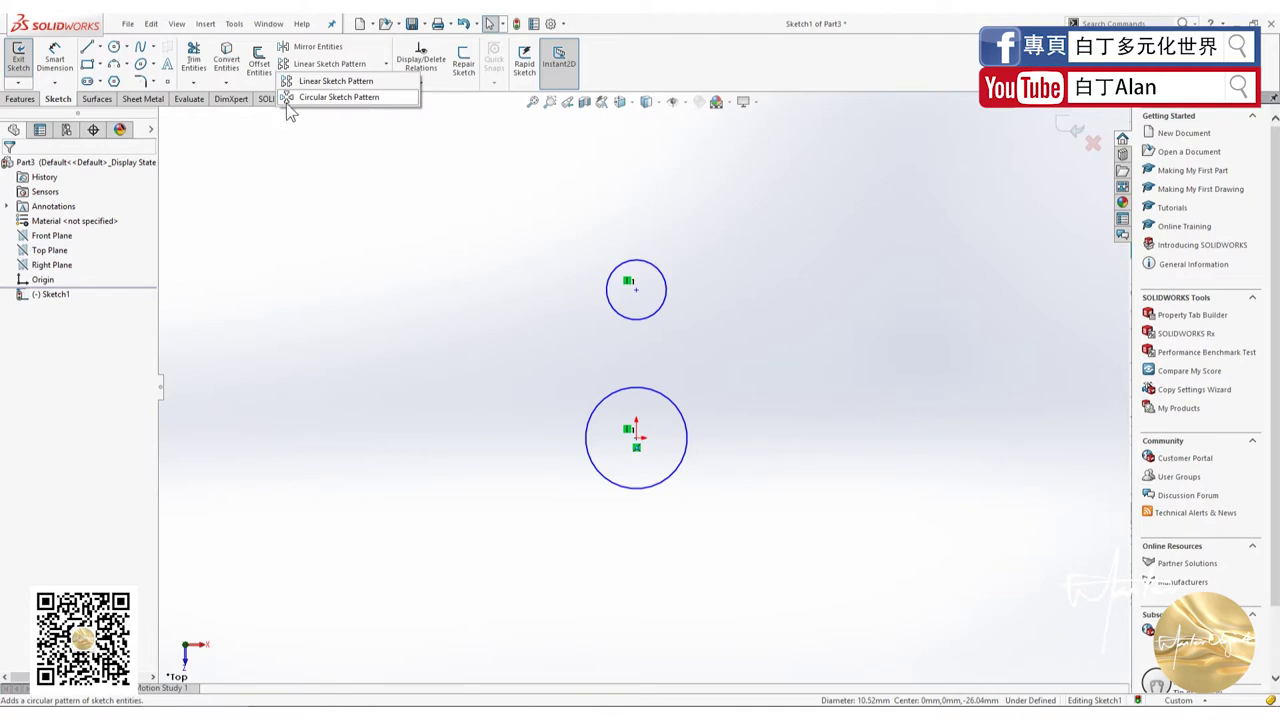
pyautogui.click(55, 82)
pyautogui.click(90, 96)
pyautogui.click(652, 390)
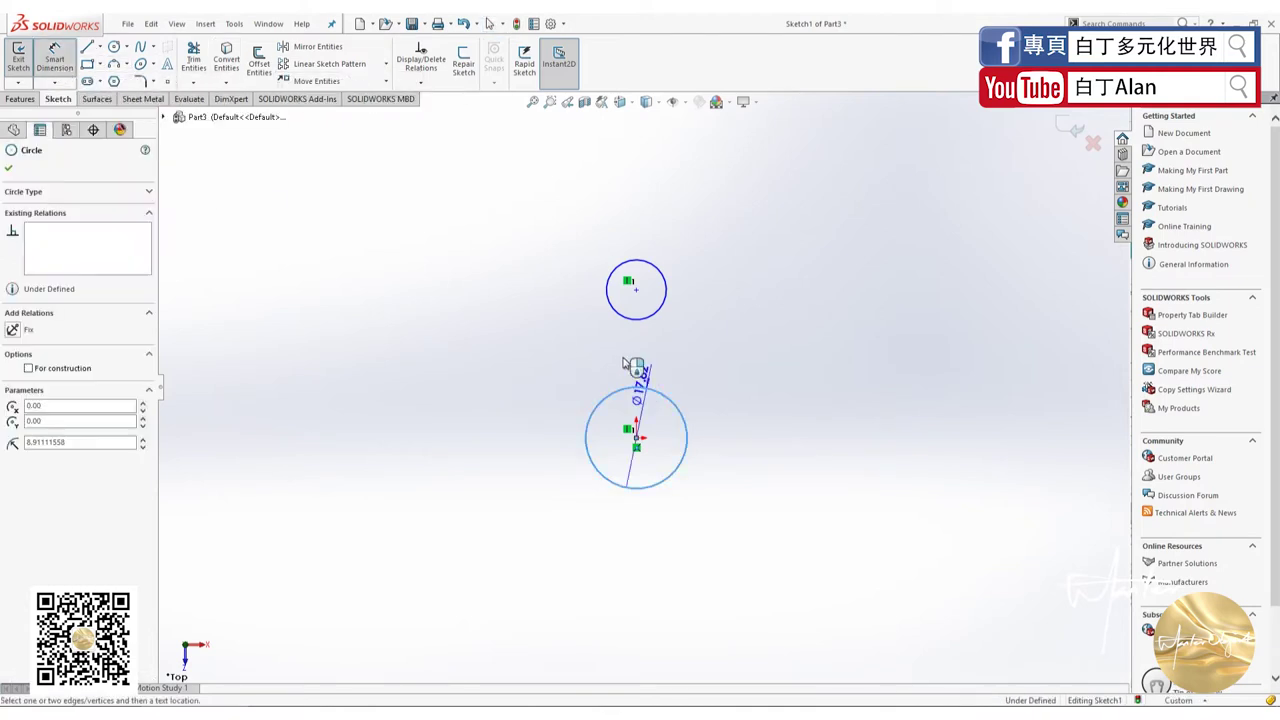
pyautogui.click(508, 434)
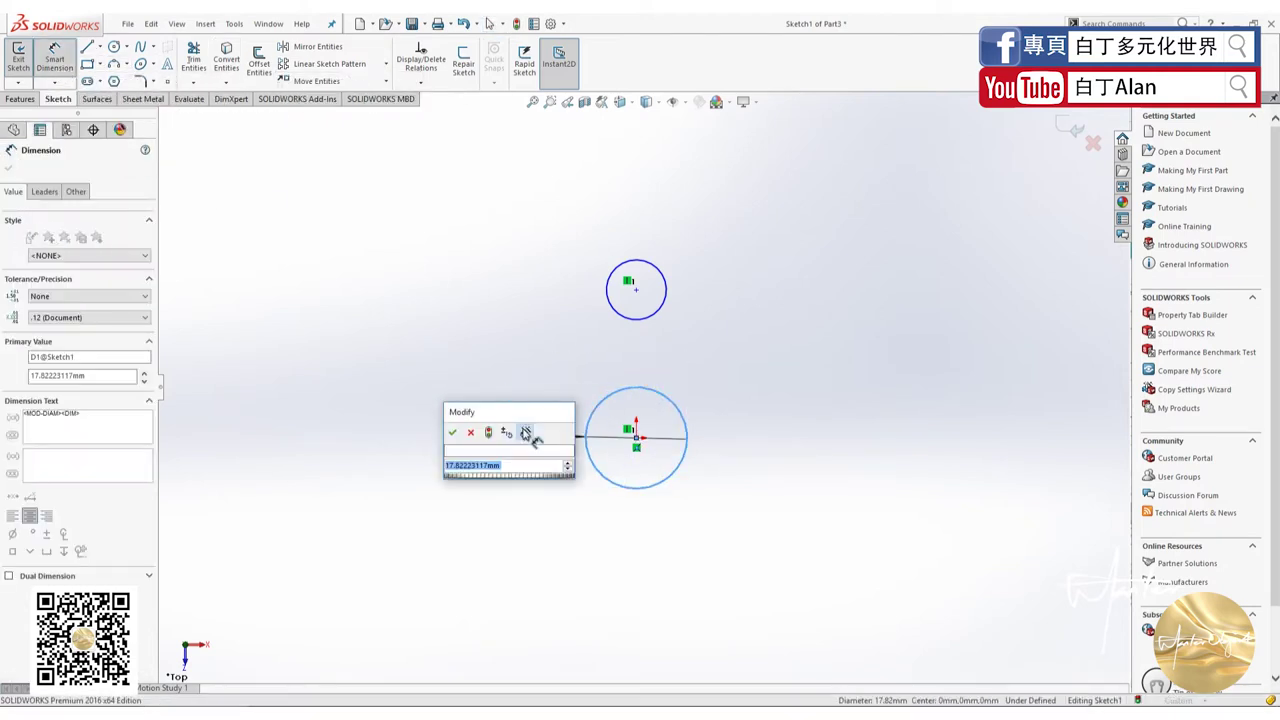
pyautogui.write('20')
pyautogui.press('Return')
pyautogui.click(614, 311)
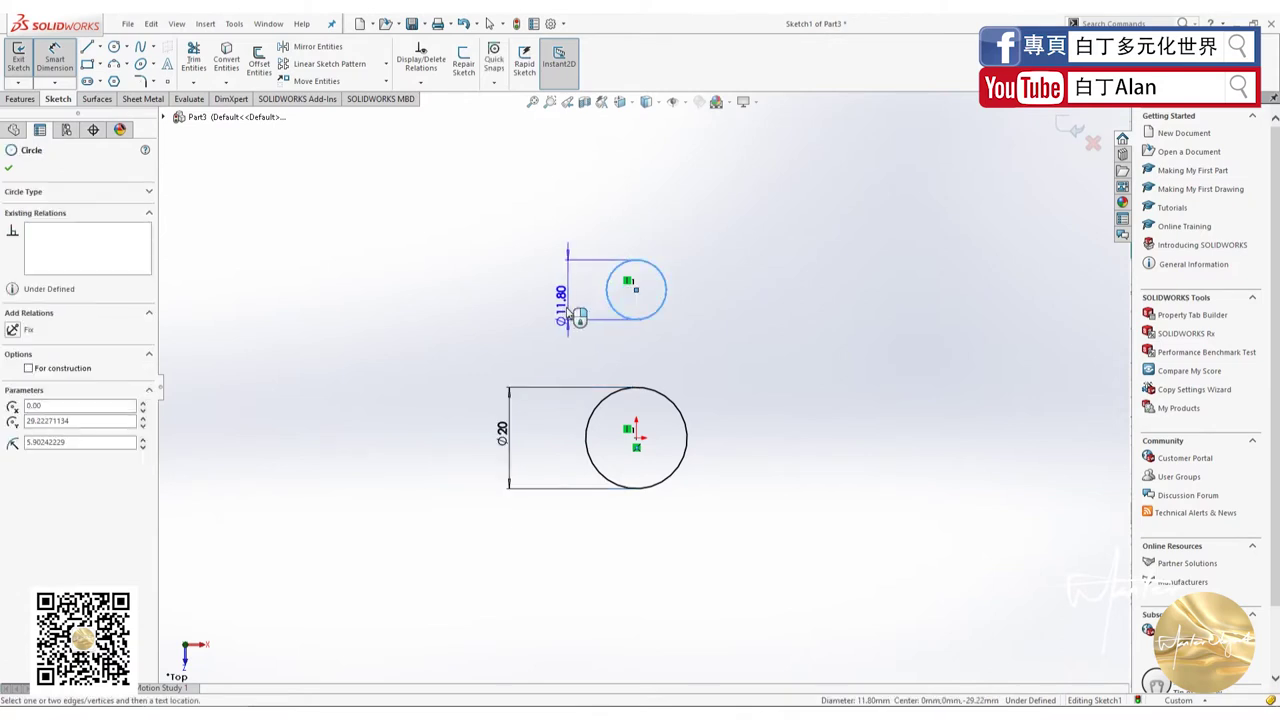
pyautogui.click(560, 312)
pyautogui.write('15')
pyautogui.press('Return')
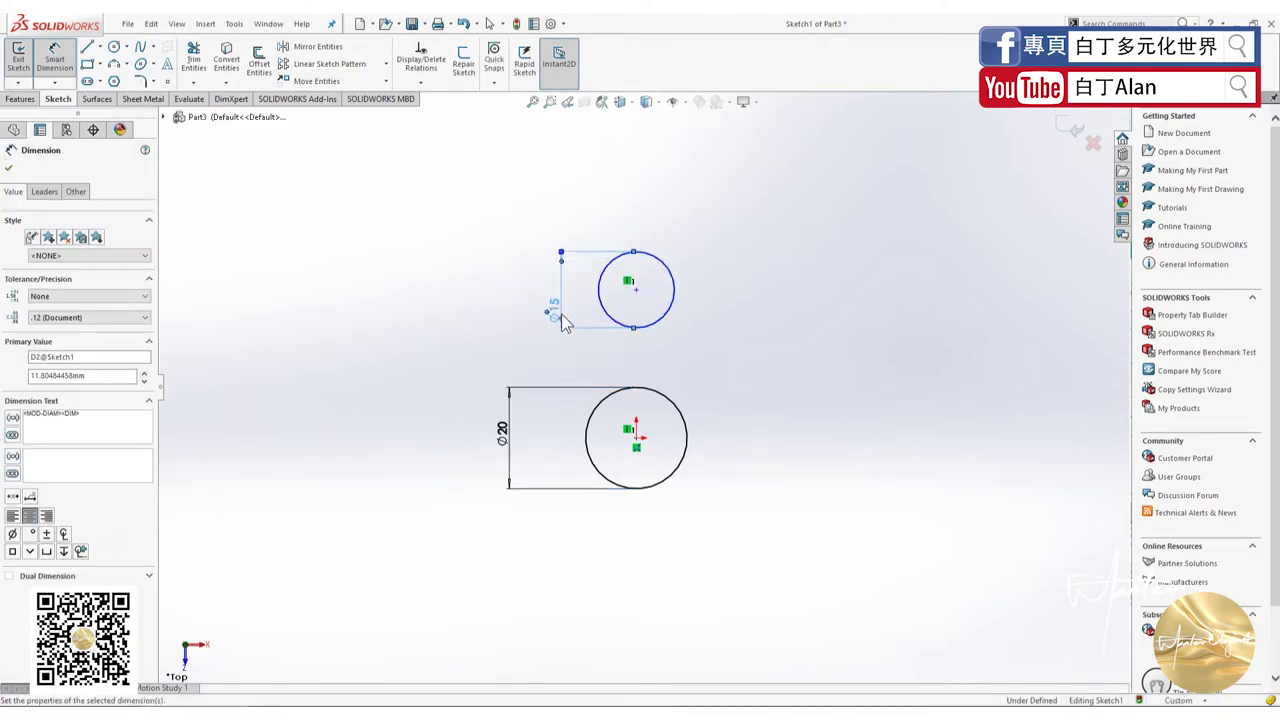
# - Set the vertical distance between the two circle centres to 30 mm
pyautogui.click(636, 289)
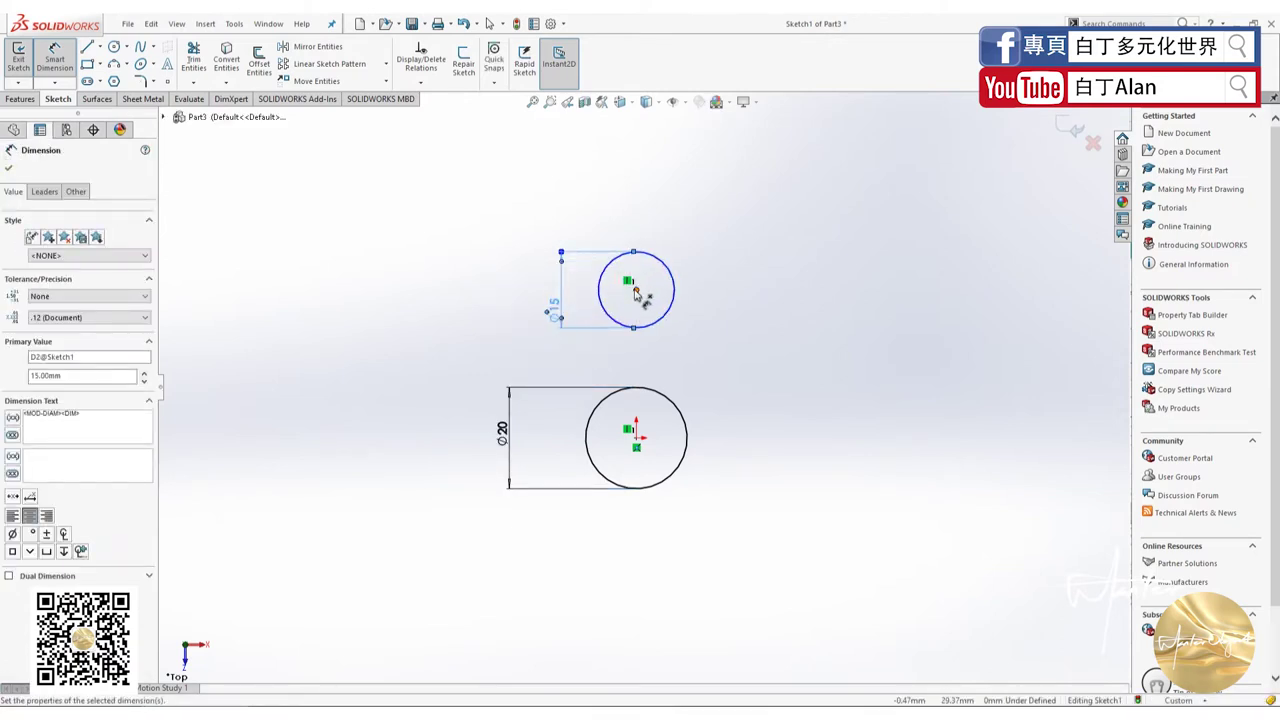
pyautogui.click(636, 438)
pyautogui.click(726, 396)
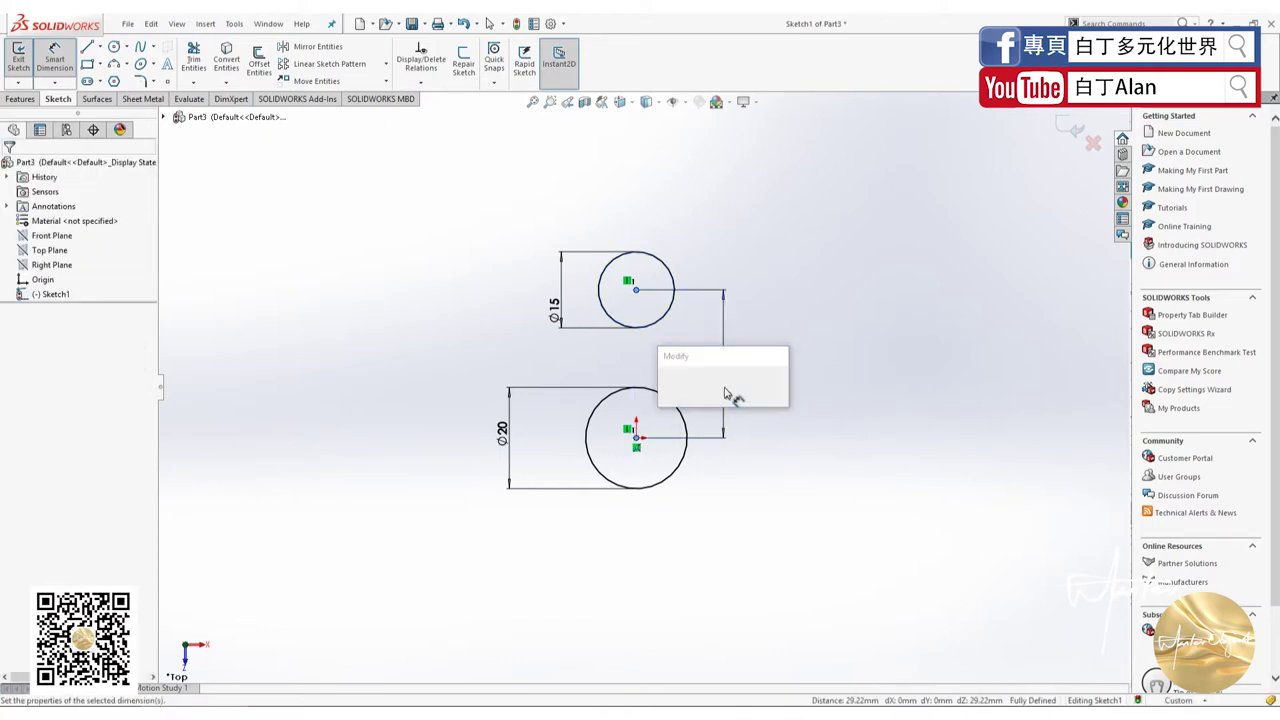
pyautogui.write('30')
pyautogui.press('Return')
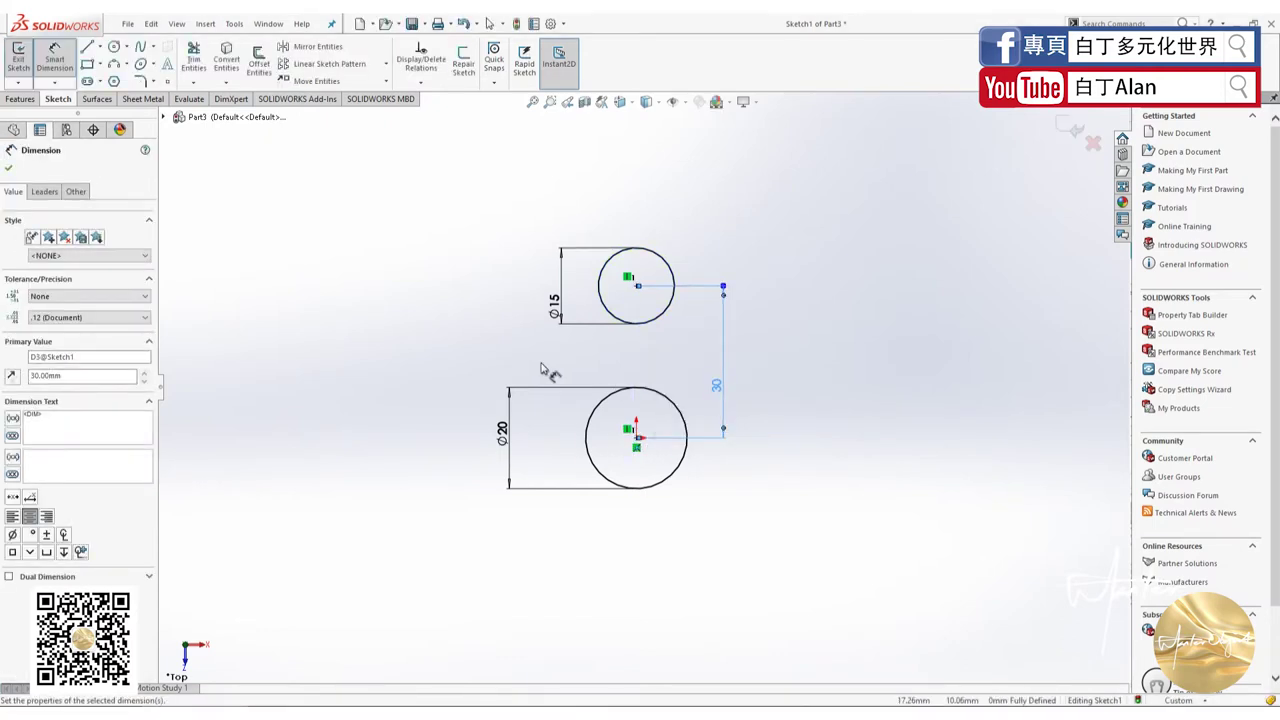
pyautogui.click(8, 168)
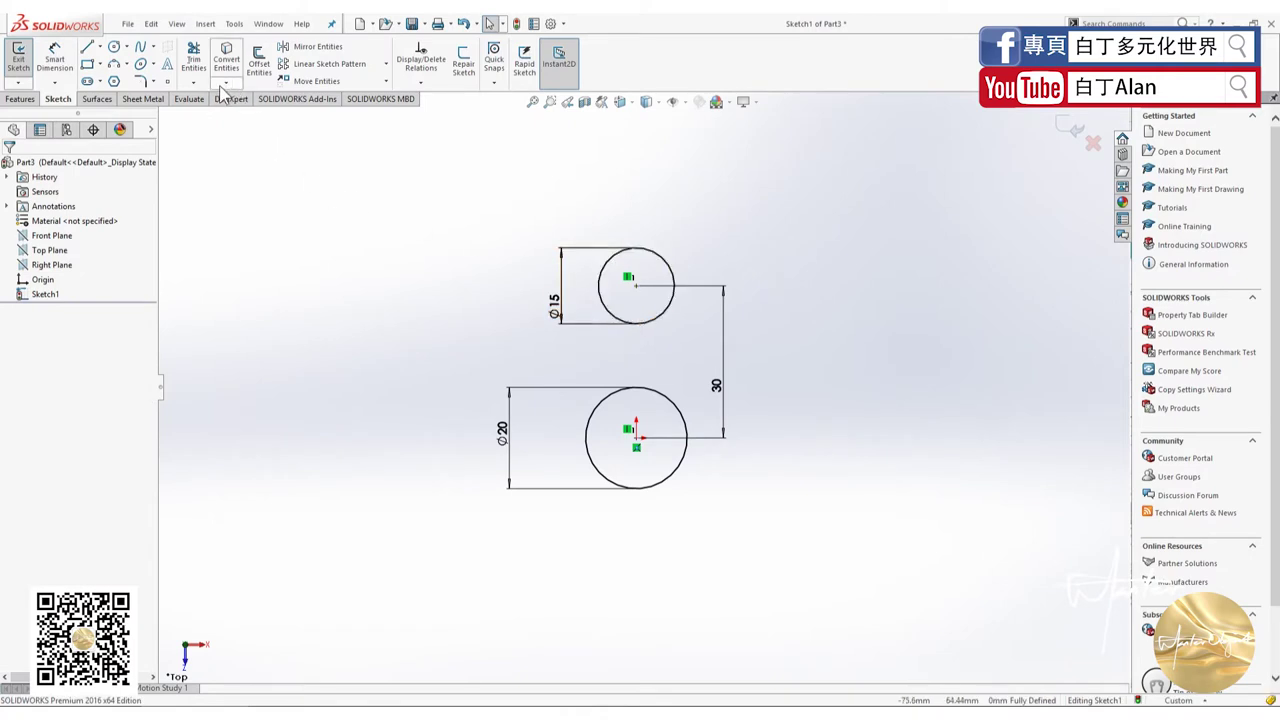
# - Create a circular sketch pattern of the top Ø15 circle with 6 instances
pyautogui.click(384, 65)
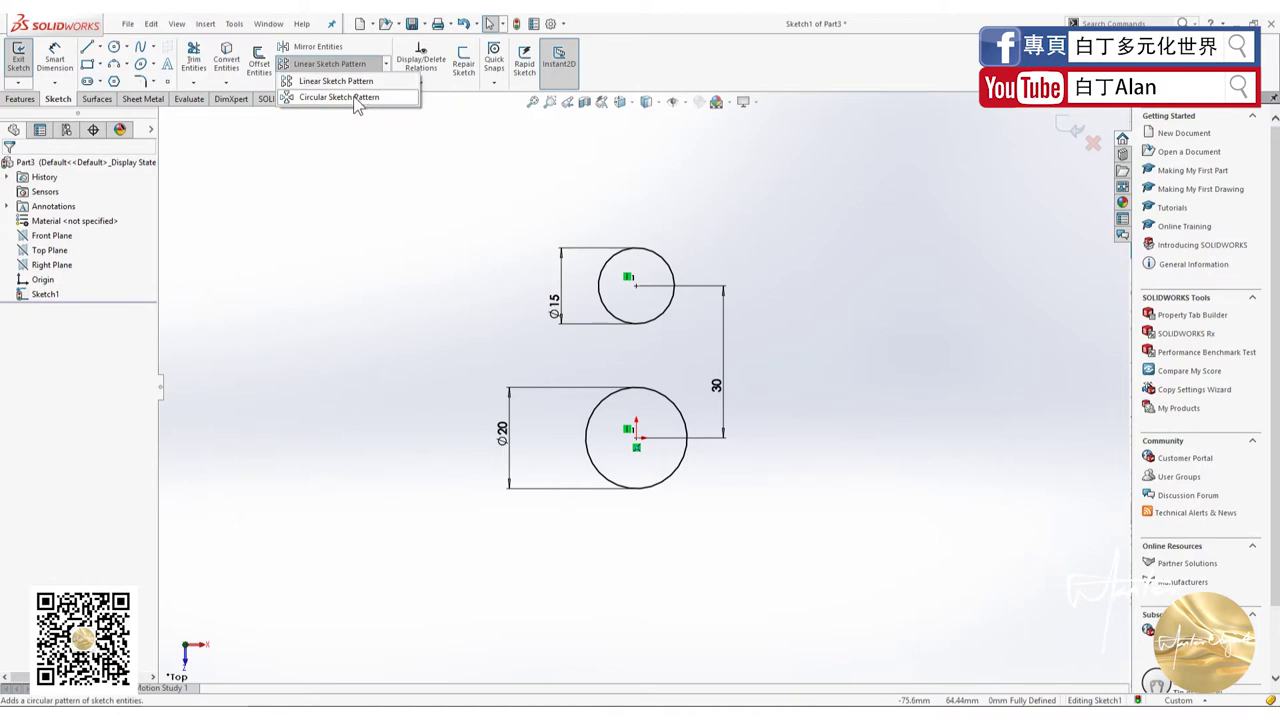
pyautogui.click(340, 97)
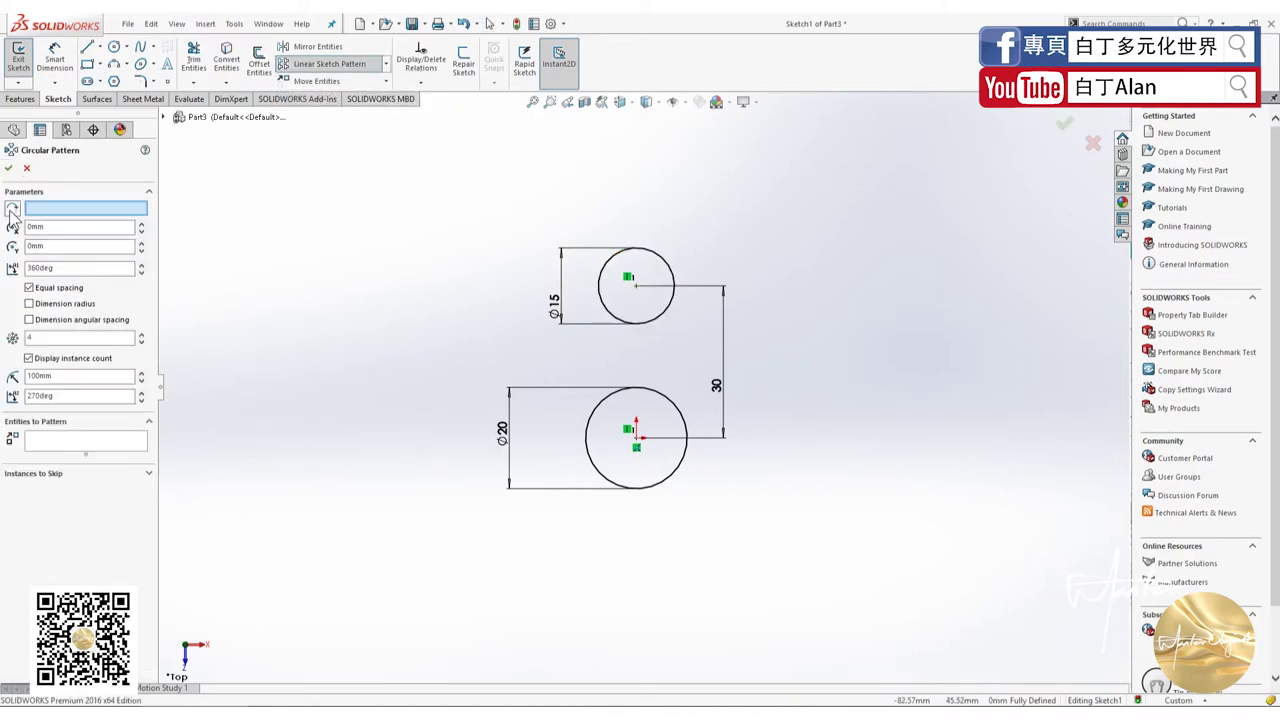
pyautogui.click(609, 261)
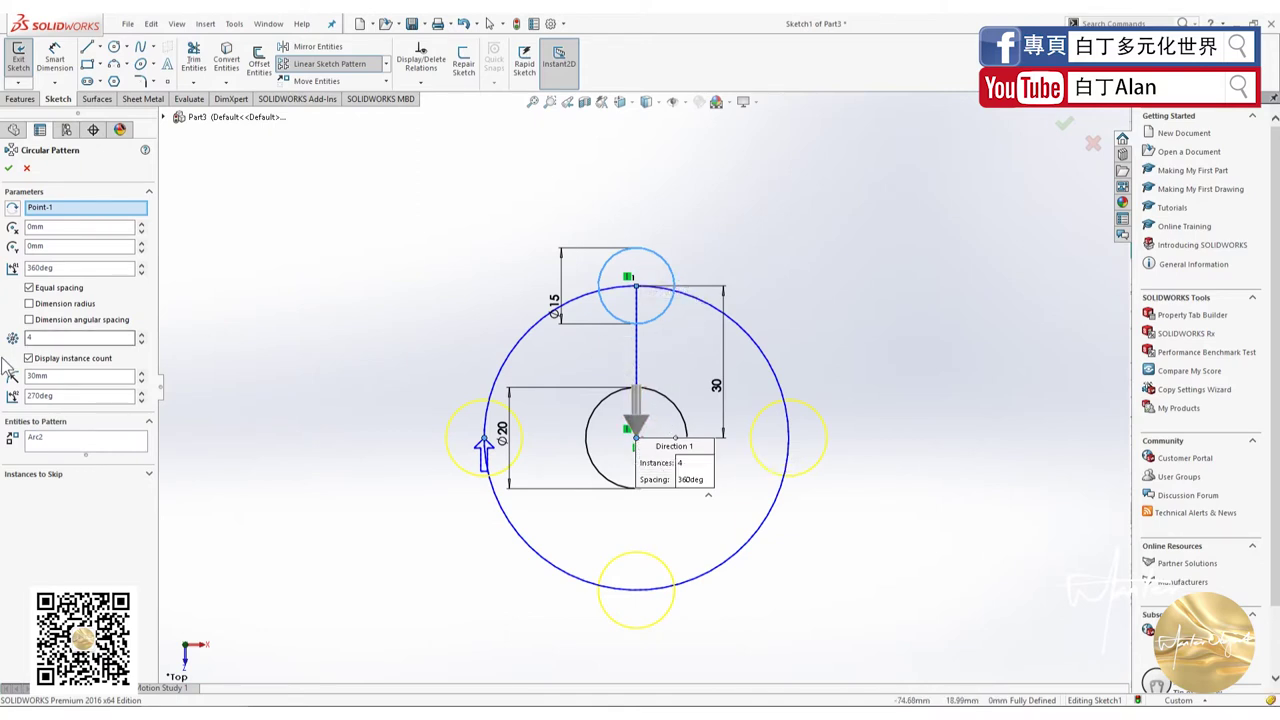
pyautogui.doubleClick(32, 337)
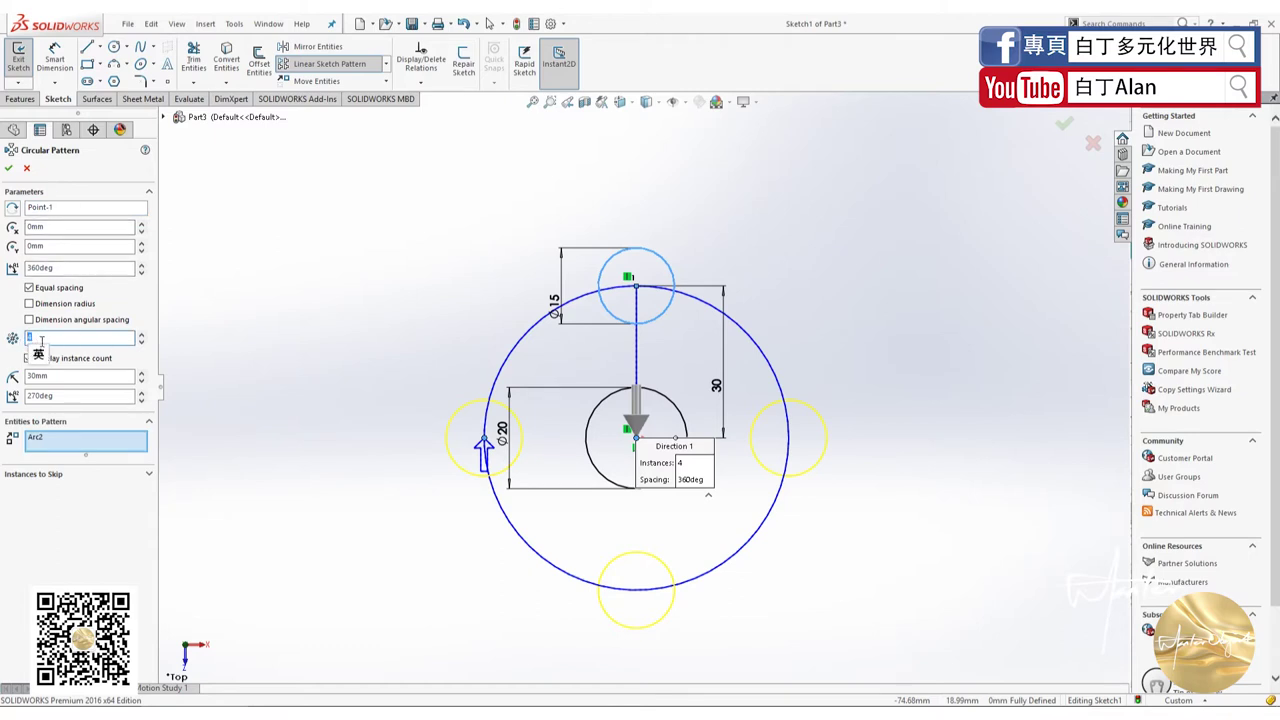
pyautogui.write('6')
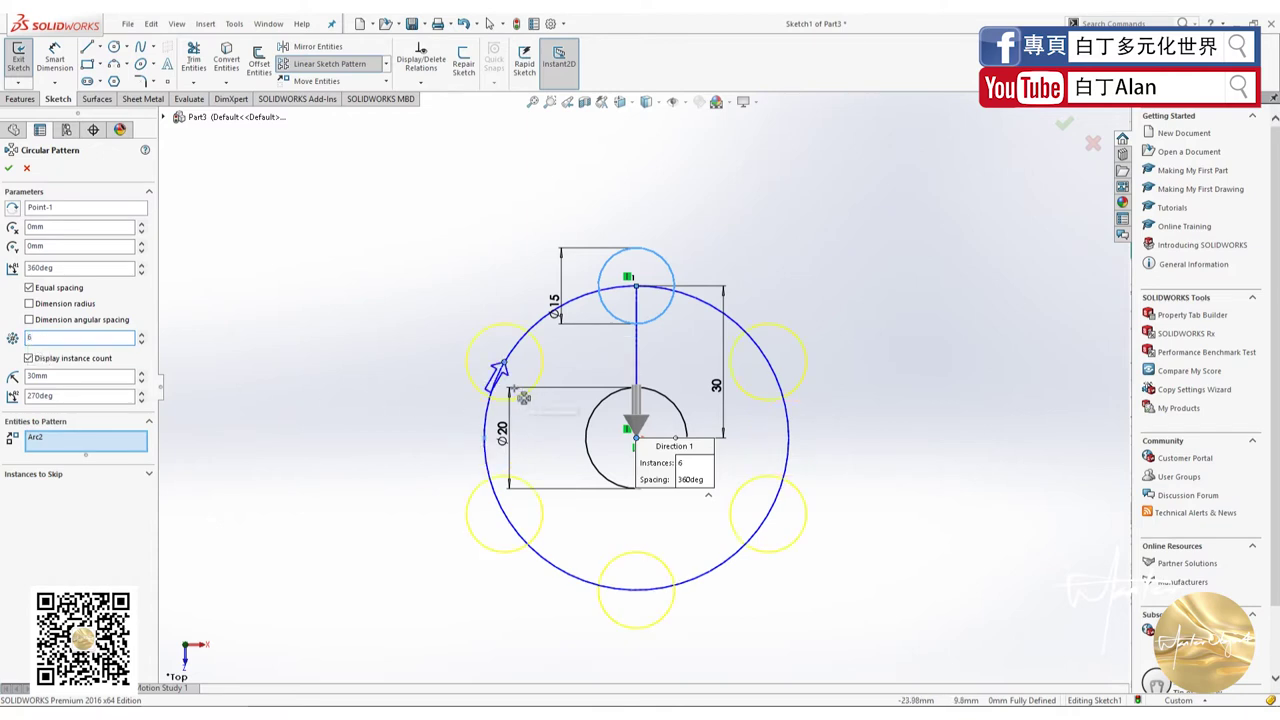
pyautogui.click(10, 169)
pyautogui.scroll(-3, 445, 440)
# - Apply an Equal relation to all six patterned Ø15 circles
pyautogui.scroll(5, 446, 447)
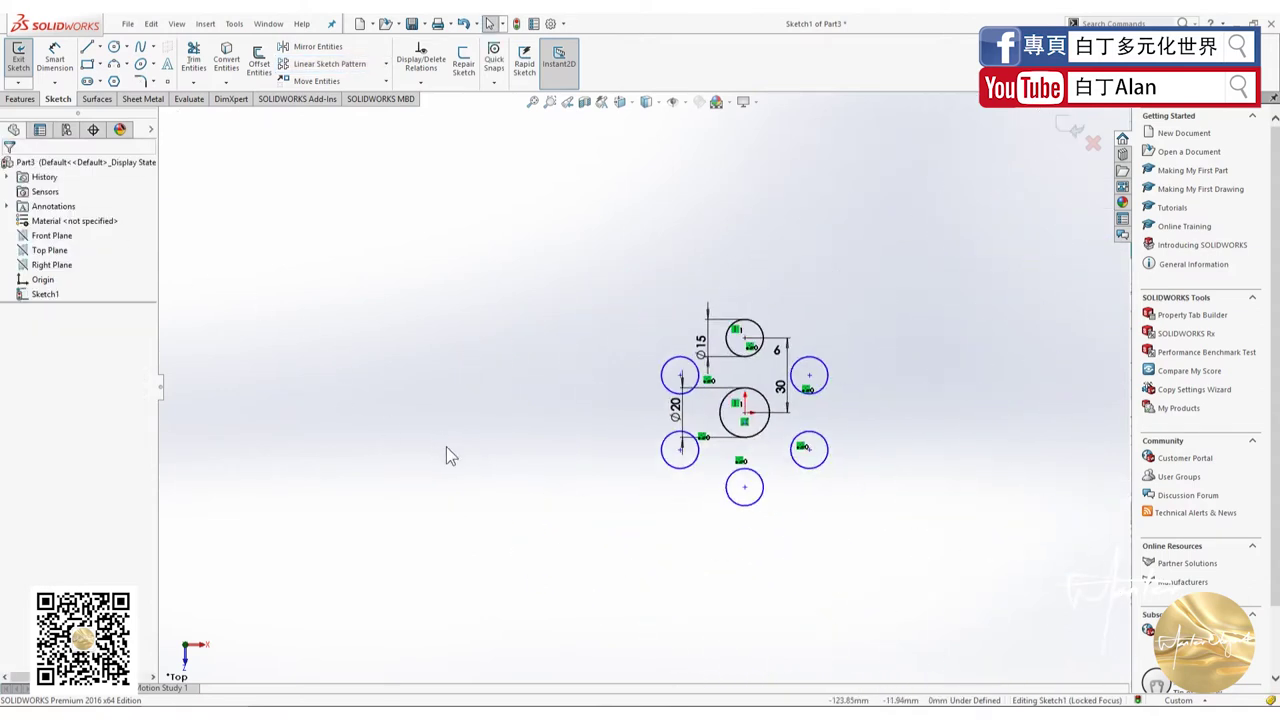
pyautogui.scroll(-3, 830, 440)
pyautogui.scroll(3, 523, 449)
pyautogui.scroll(-2, 724, 362)
pyautogui.scroll(-2, 680, 370)
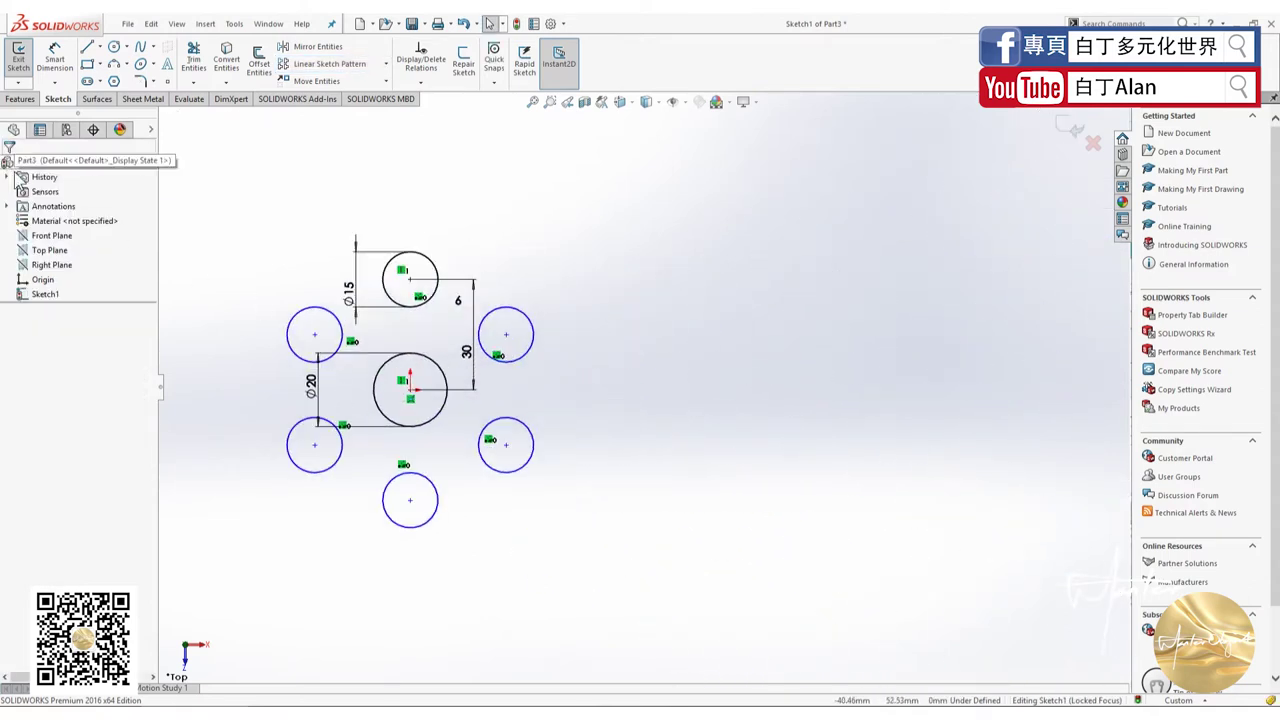
pyautogui.click(489, 358)
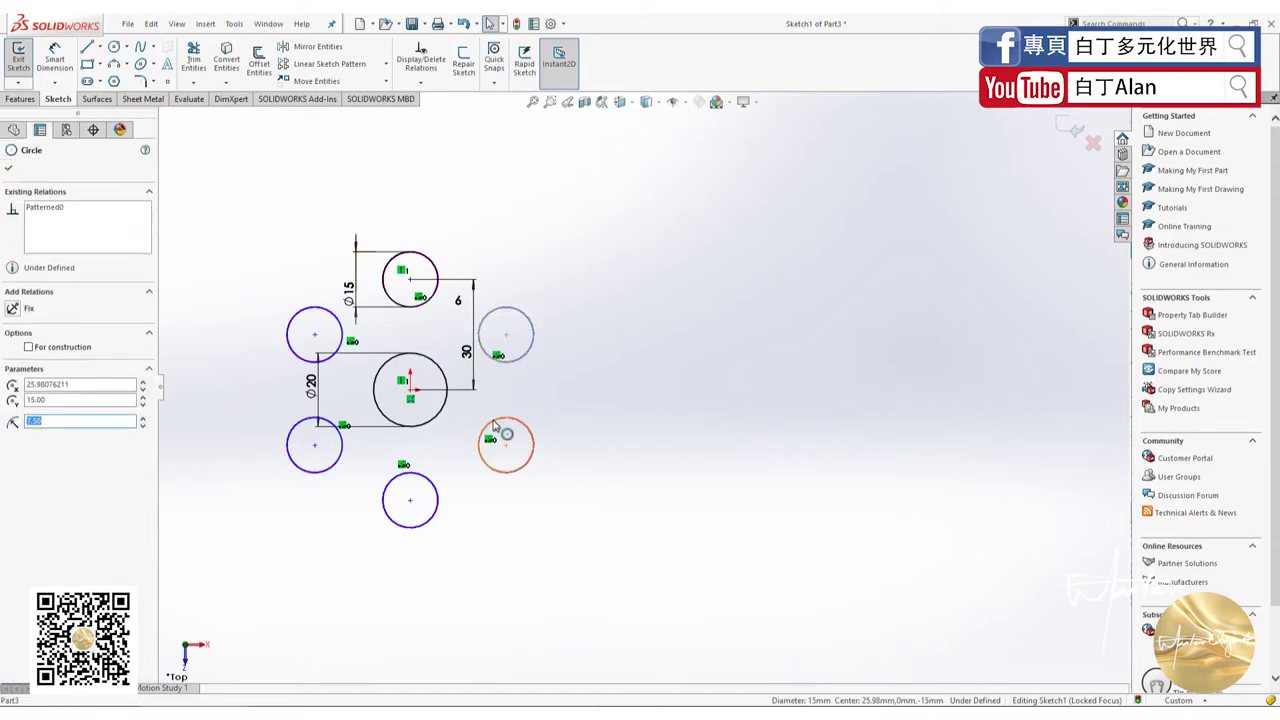
pyautogui.keyDown('ctrl'); pyautogui.click(496, 421); pyautogui.keyUp('ctrl')
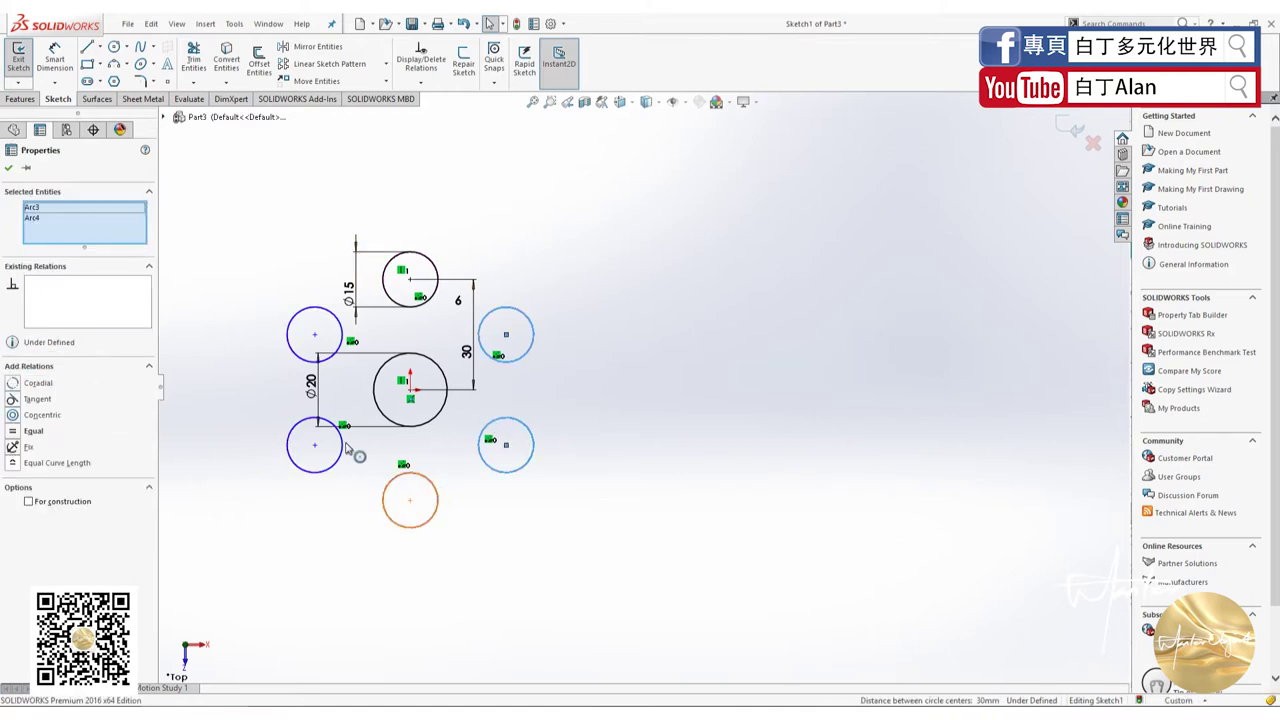
pyautogui.keyDown('ctrl'); pyautogui.click(436, 494); pyautogui.keyUp('ctrl')
pyautogui.keyDown('ctrl'); pyautogui.click(346, 427); pyautogui.keyUp('ctrl')
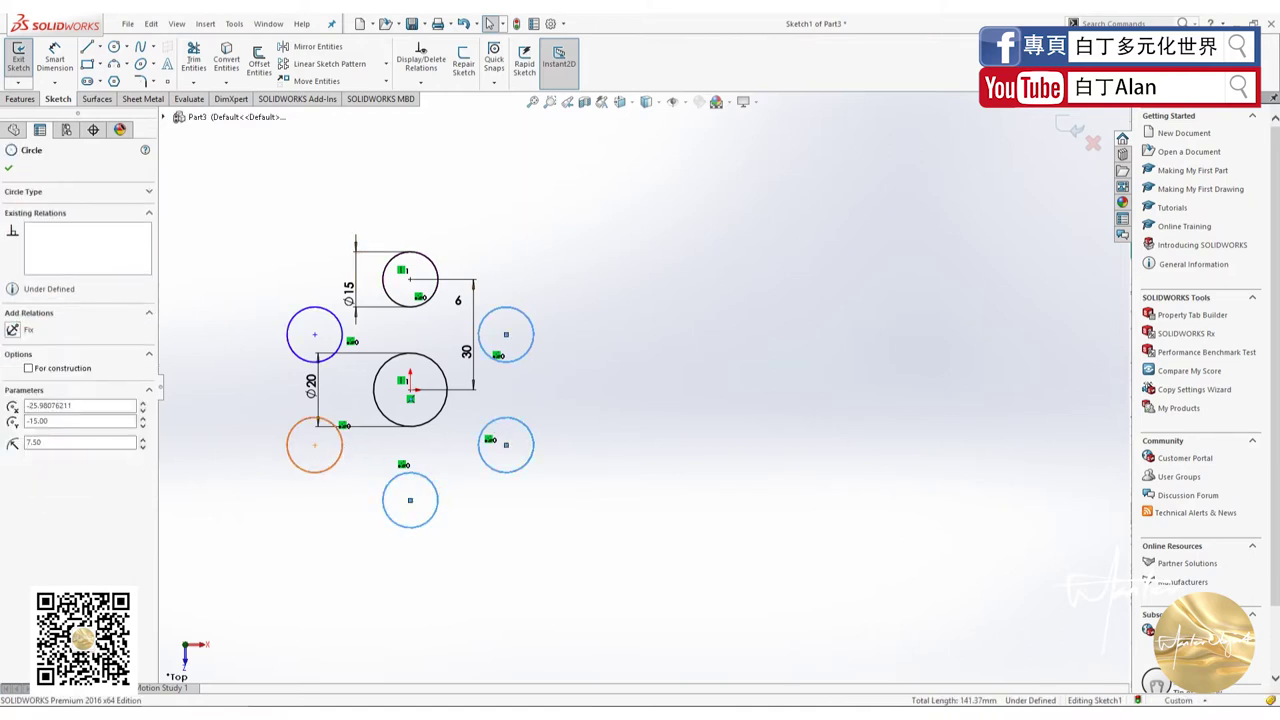
pyautogui.keyDown('ctrl'); pyautogui.click(331, 359); pyautogui.keyUp('ctrl')
pyautogui.keyDown('ctrl'); pyautogui.click(393, 303); pyautogui.keyUp('ctrl')
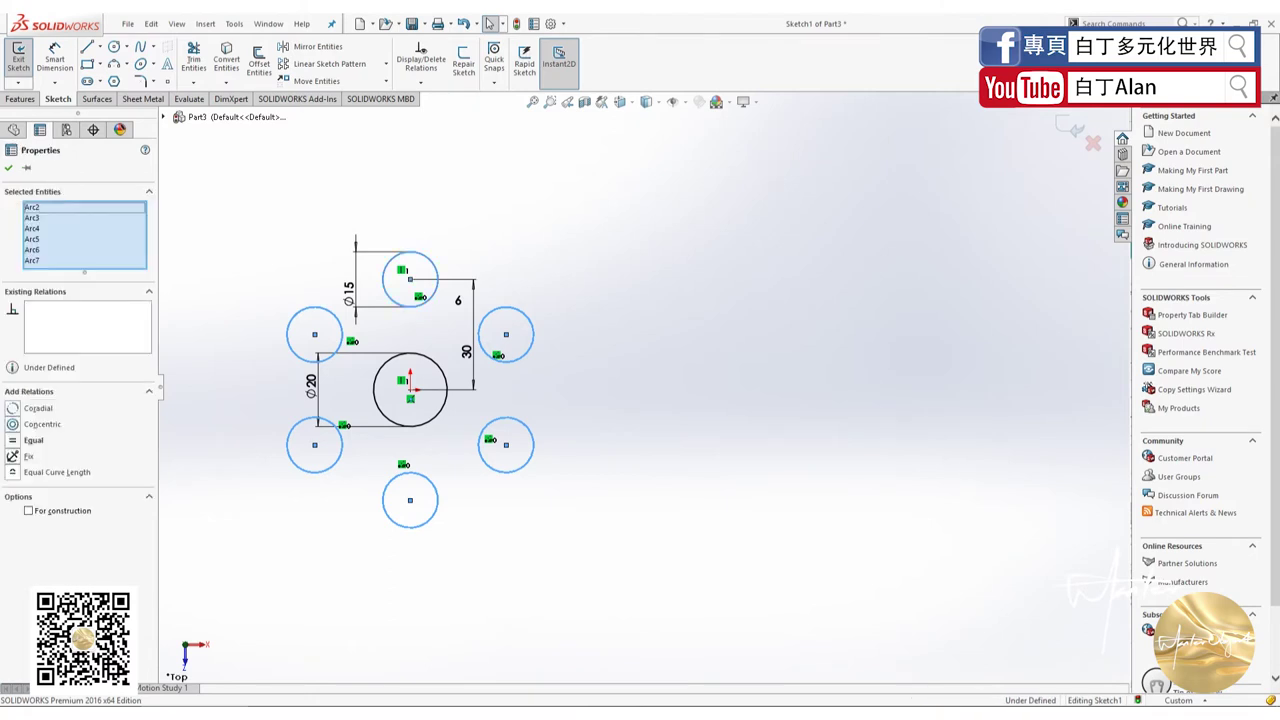
pyautogui.click(15, 445)
pyautogui.click(293, 540)
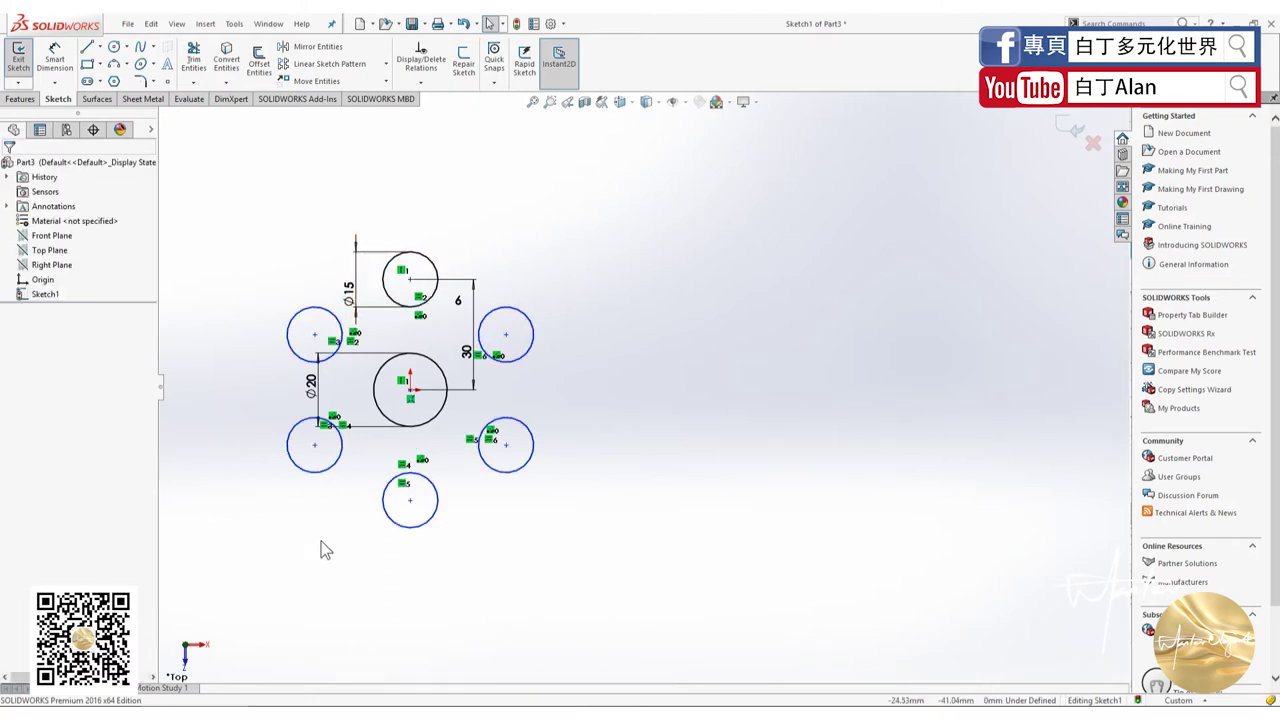
# - Fix the outer circles in place, then undo it once the sketch becomes over defined
pyautogui.click(301, 362)
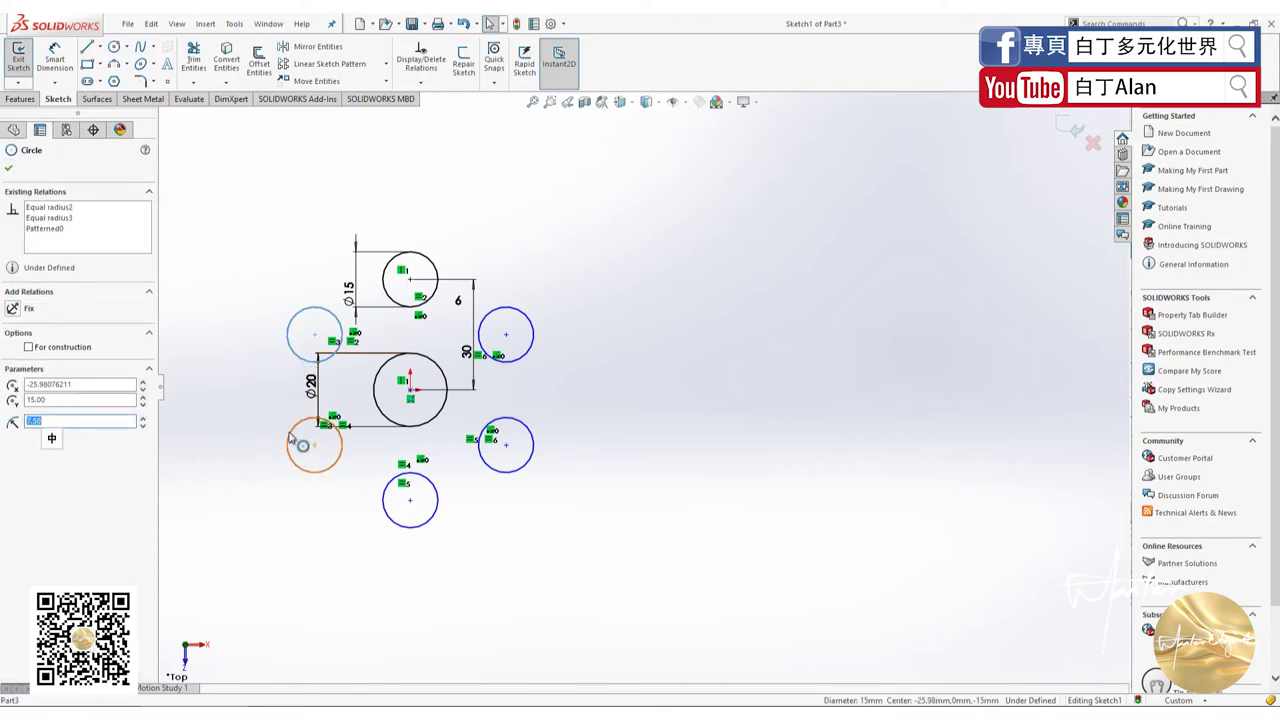
pyautogui.click(296, 432)
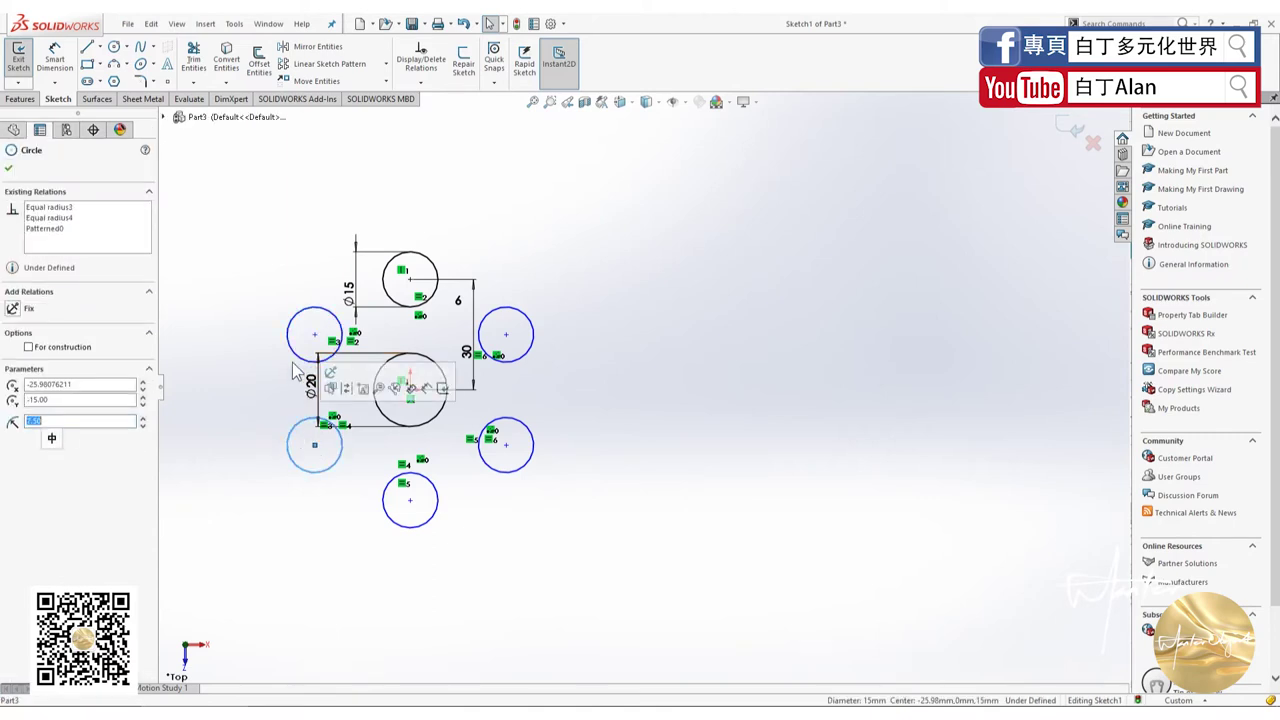
pyautogui.keyDown('ctrl'); pyautogui.click(296, 352); pyautogui.keyUp('ctrl')
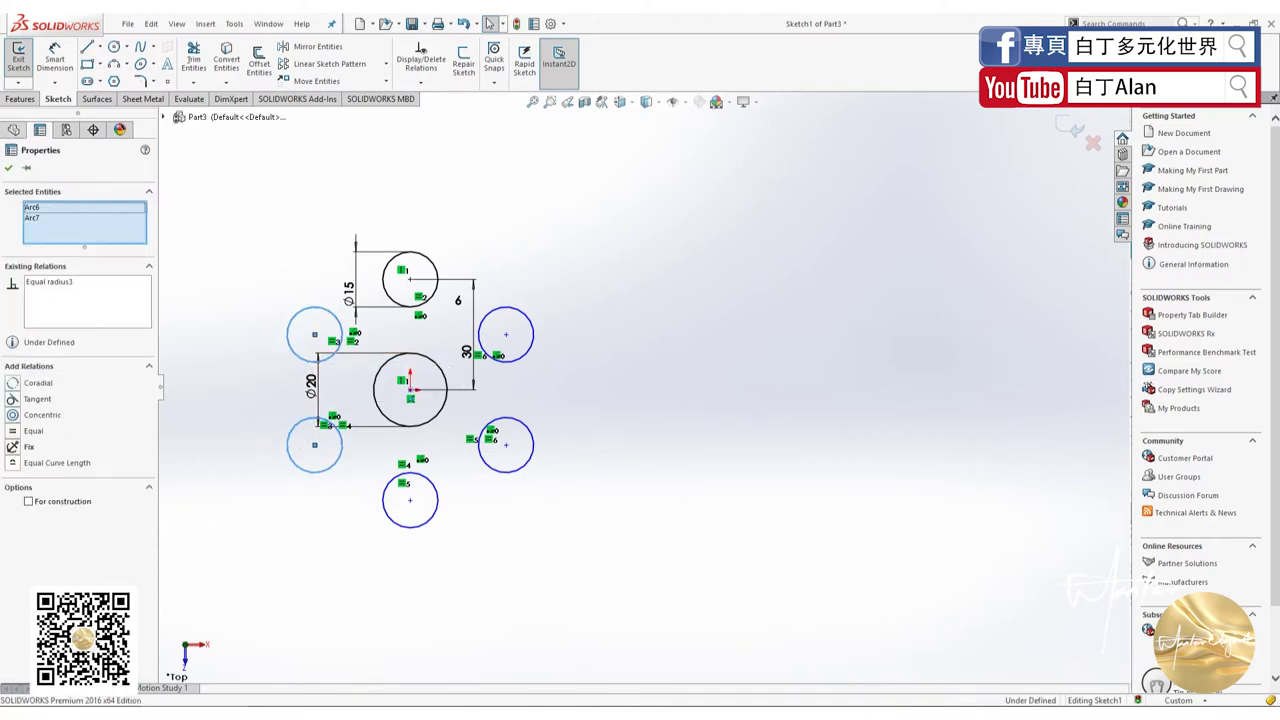
pyautogui.keyDown('ctrl'); pyautogui.click(383, 500); pyautogui.keyUp('ctrl')
pyautogui.keyDown('ctrl'); pyautogui.click(481, 432); pyautogui.keyUp('ctrl')
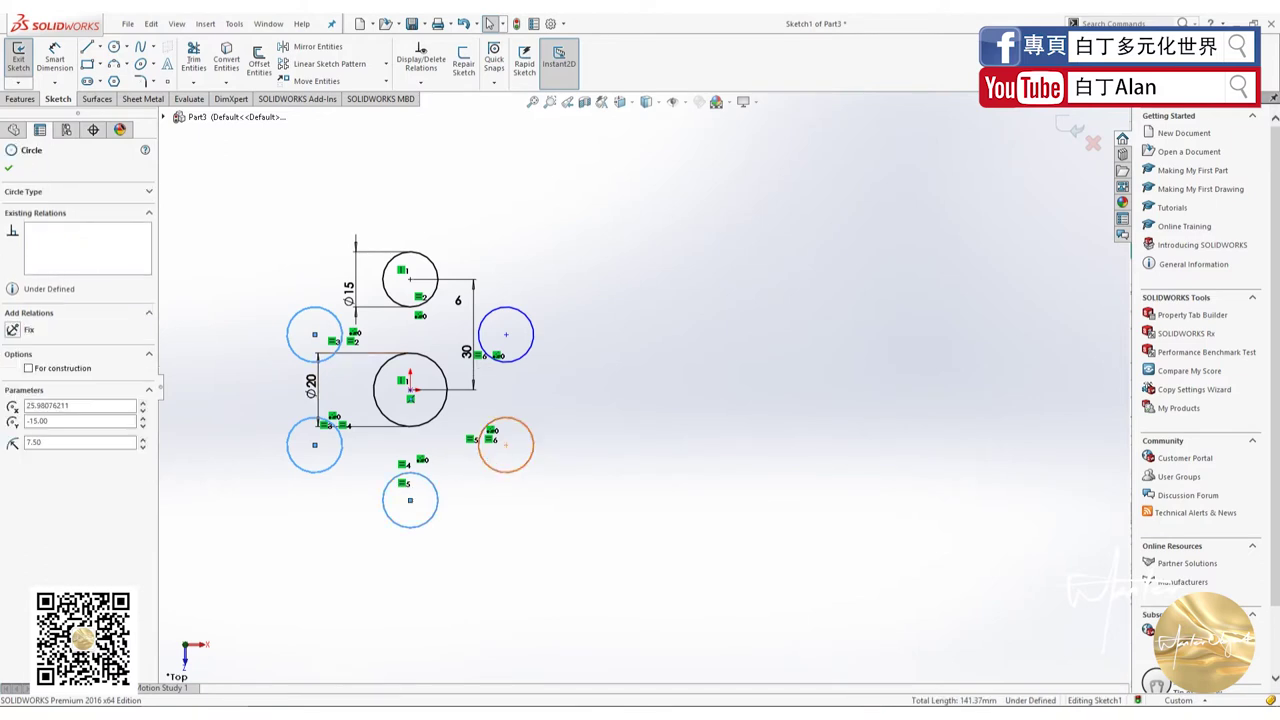
pyautogui.keyDown('ctrl'); pyautogui.click(480, 343); pyautogui.keyUp('ctrl')
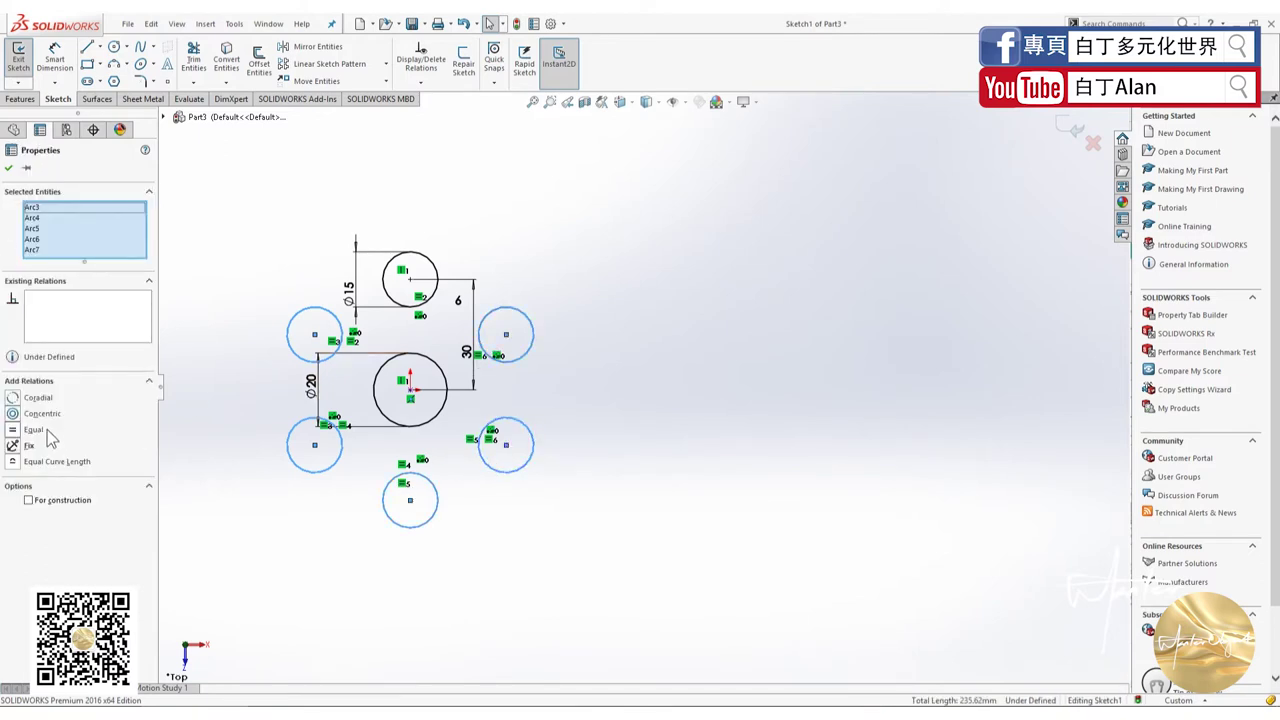
pyautogui.click(14, 447)
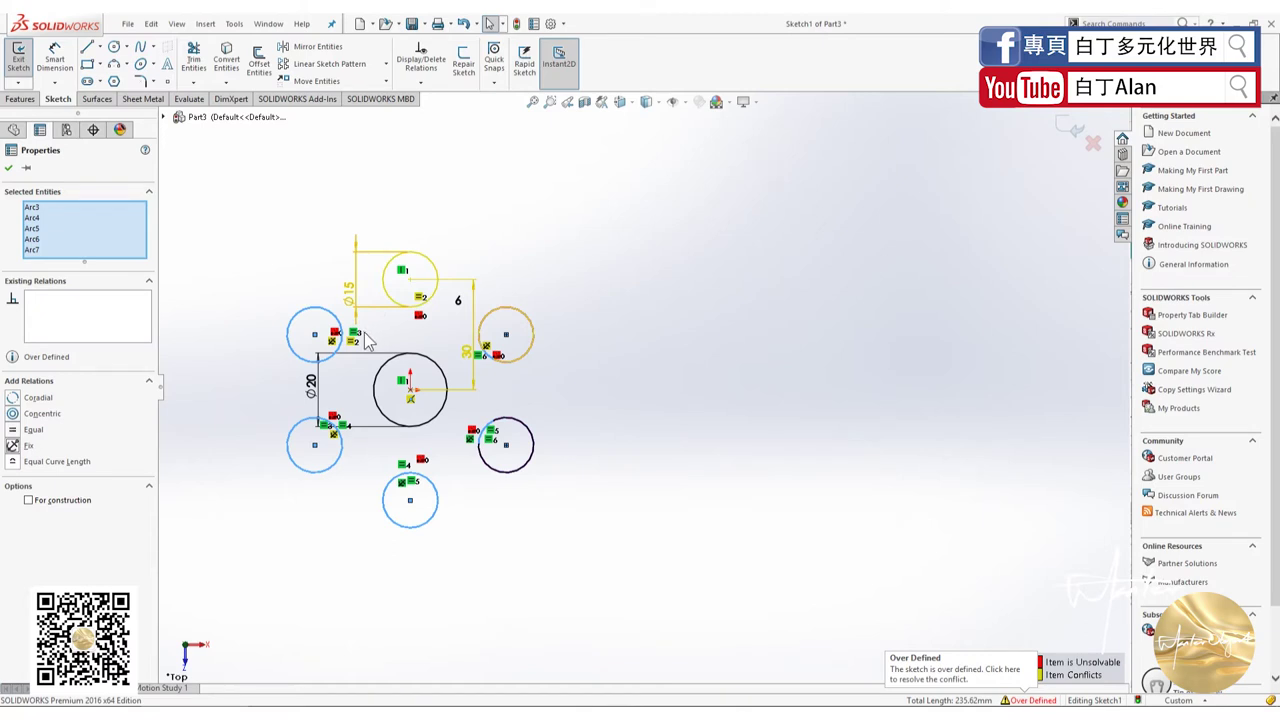
pyautogui.hotkey('ctrl', 'z')
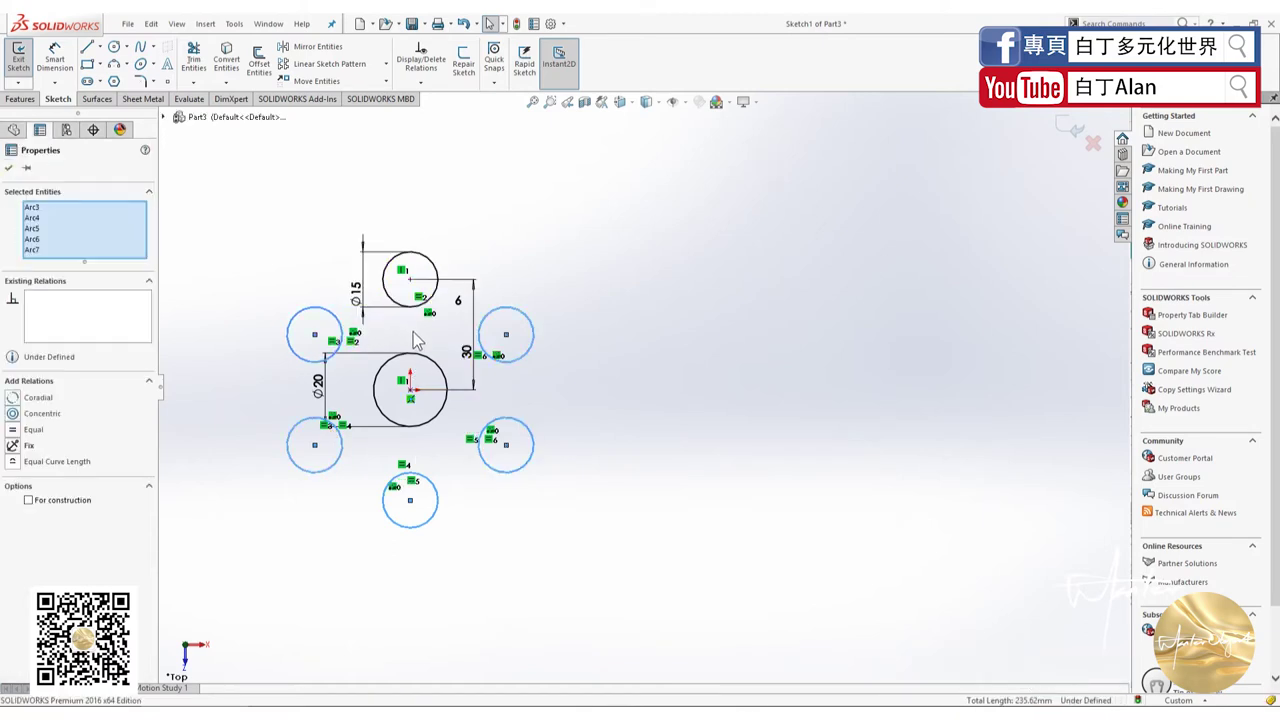
# - Make the upper-left and upper-right circle centres horizontal, then undo the last relation
pyautogui.click(413, 340)
pyautogui.click(314, 334)
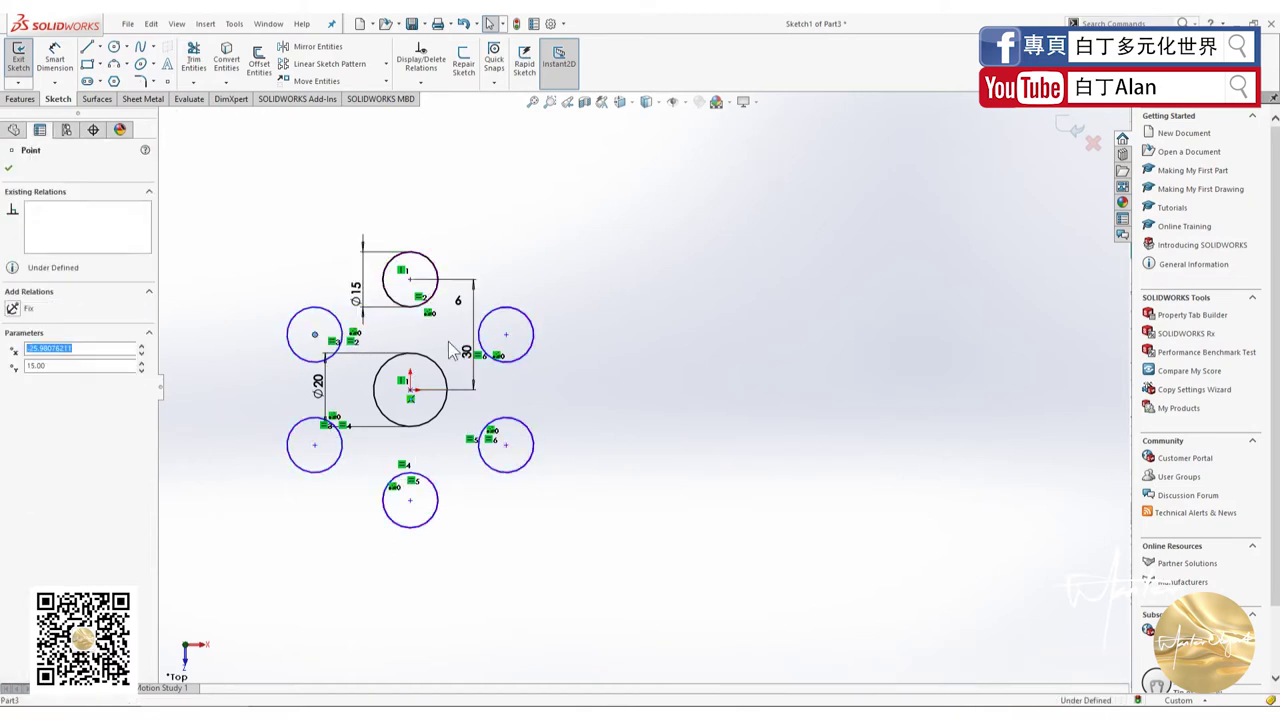
pyautogui.keyDown('ctrl'); pyautogui.click(506, 335); pyautogui.keyUp('ctrl')
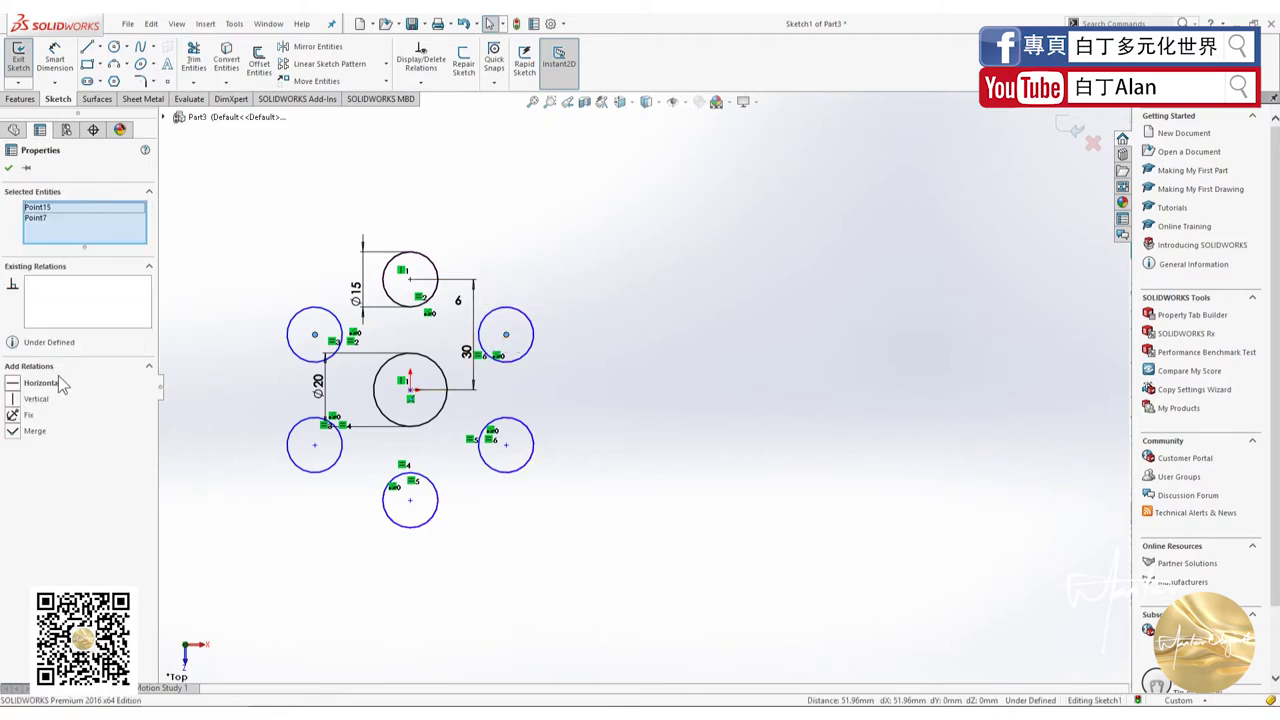
pyautogui.click(12, 383)
pyautogui.click(333, 530)
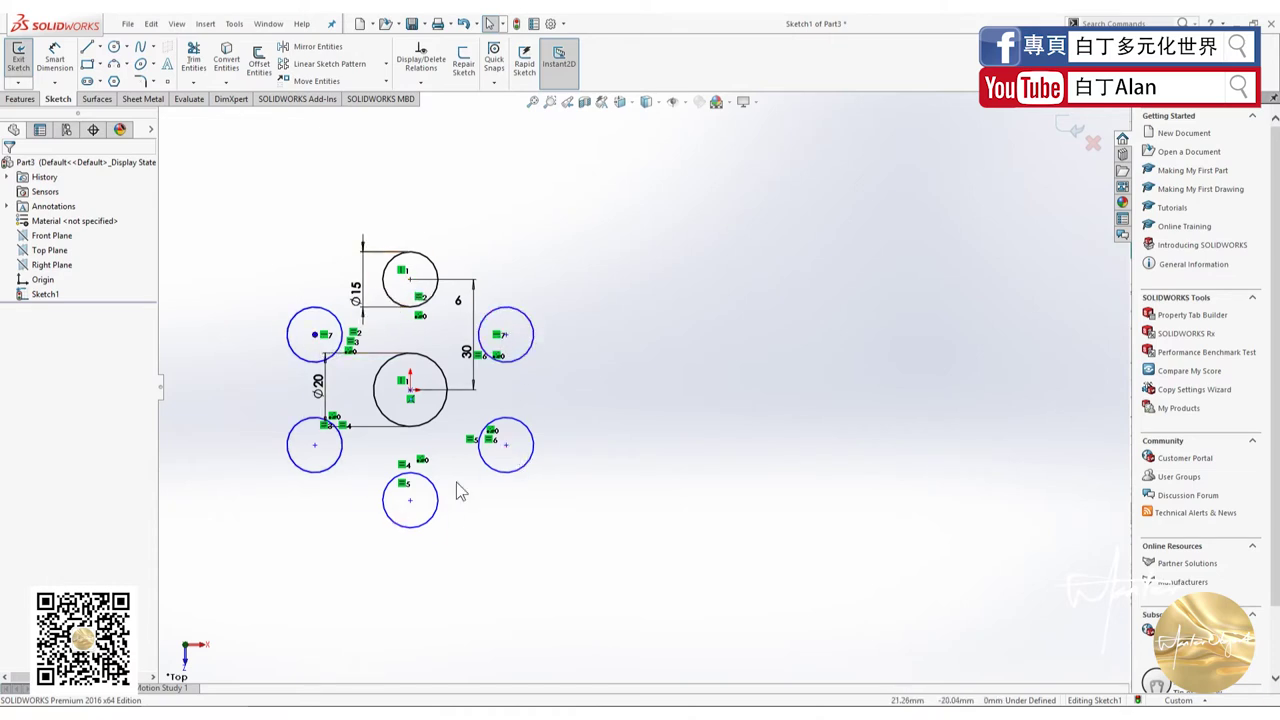
pyautogui.hotkey('ctrl', 'z')
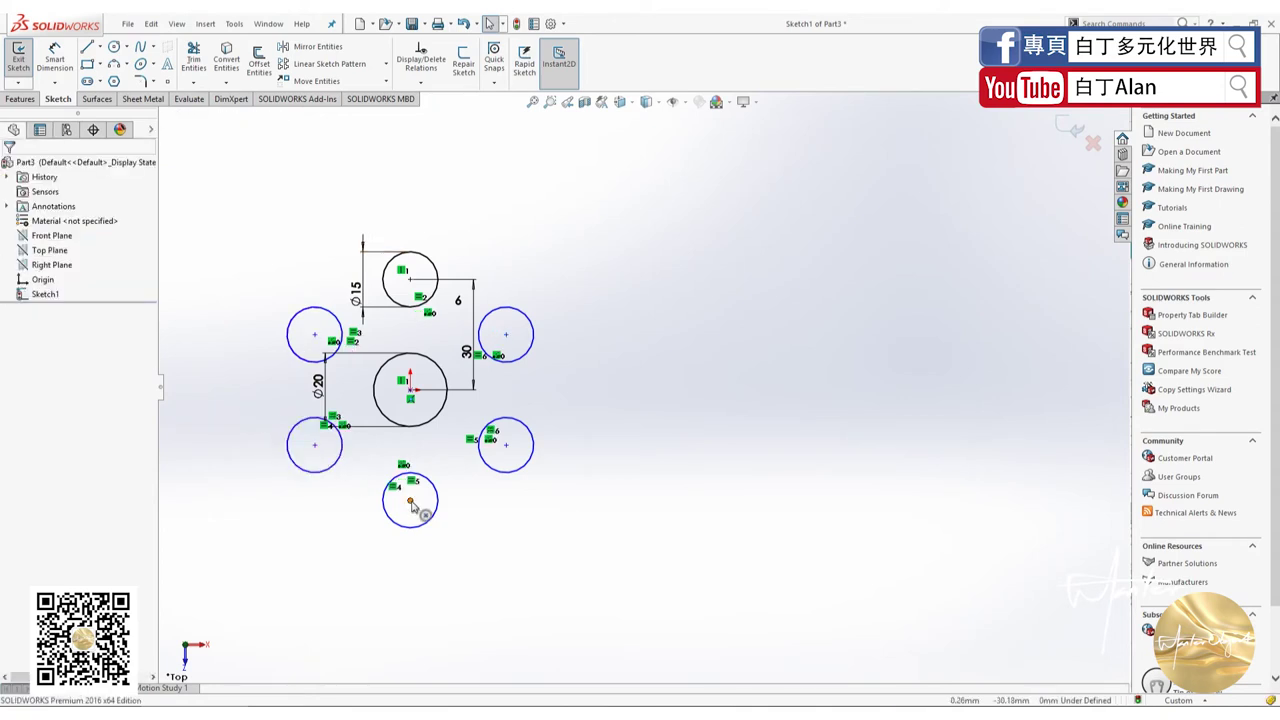
# - Draw a vertical centerline right of the circles, then delete it
pyautogui.click(99, 46)
pyautogui.click(107, 83)
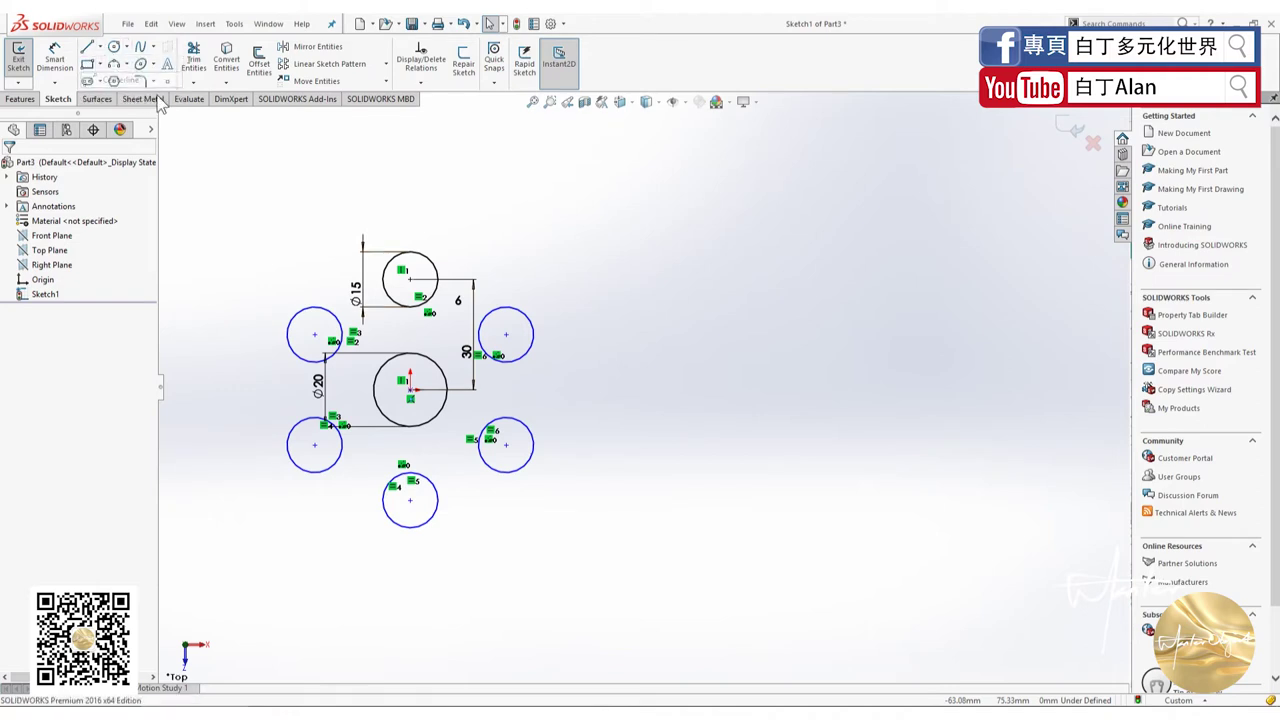
pyautogui.click(570, 190)
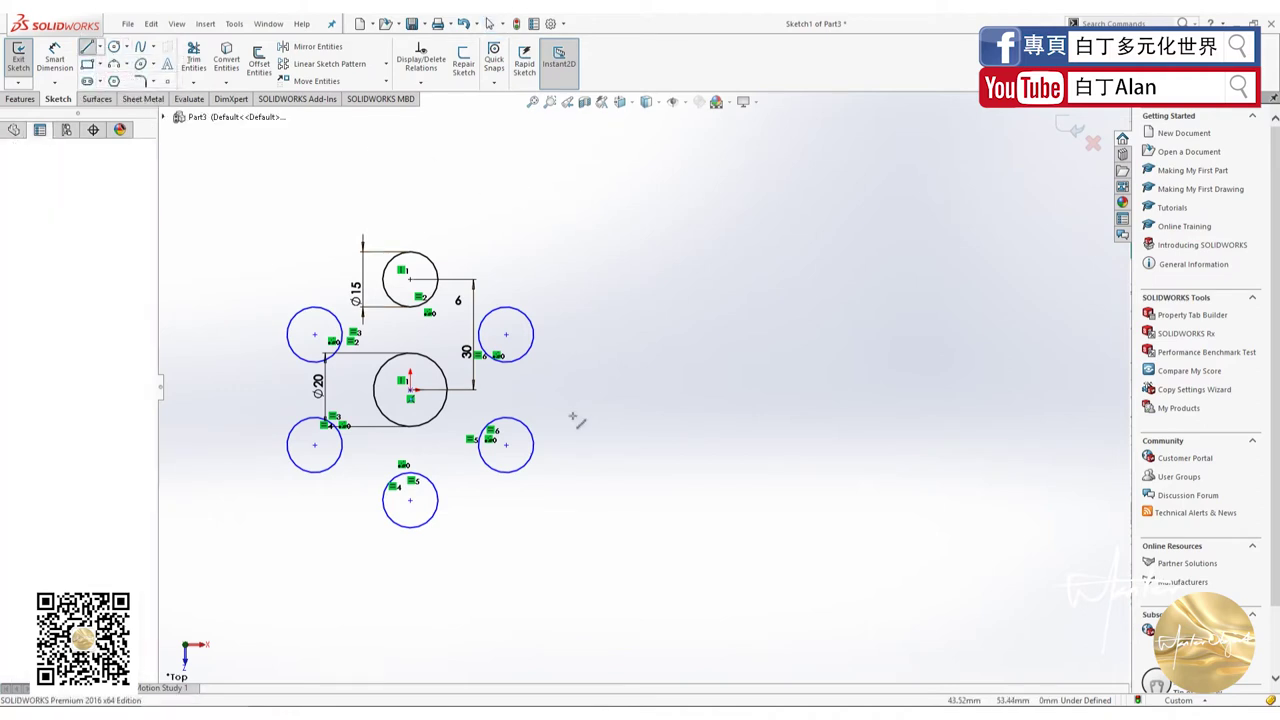
pyautogui.click(571, 585)
pyautogui.press('Escape')
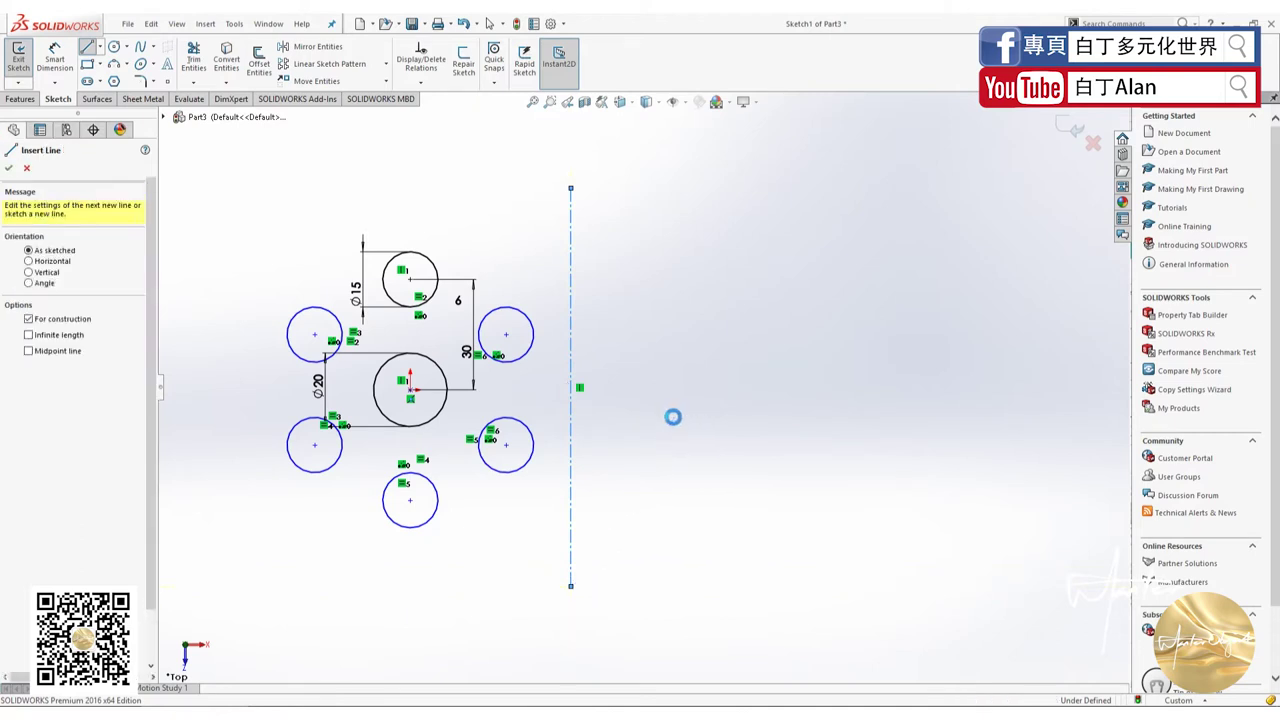
pyautogui.press('Escape')
pyautogui.click(100, 47)
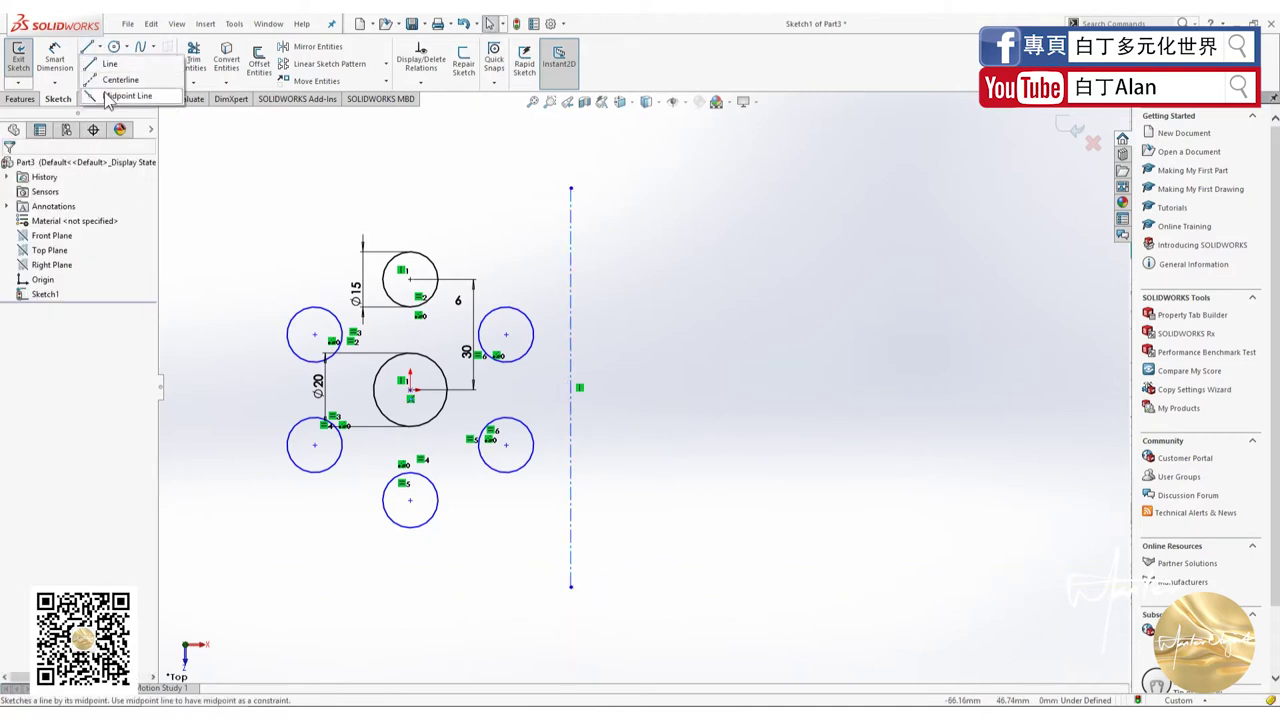
pyautogui.click(617, 480)
pyautogui.moveTo(617, 480); pyautogui.dragTo(543, 347)
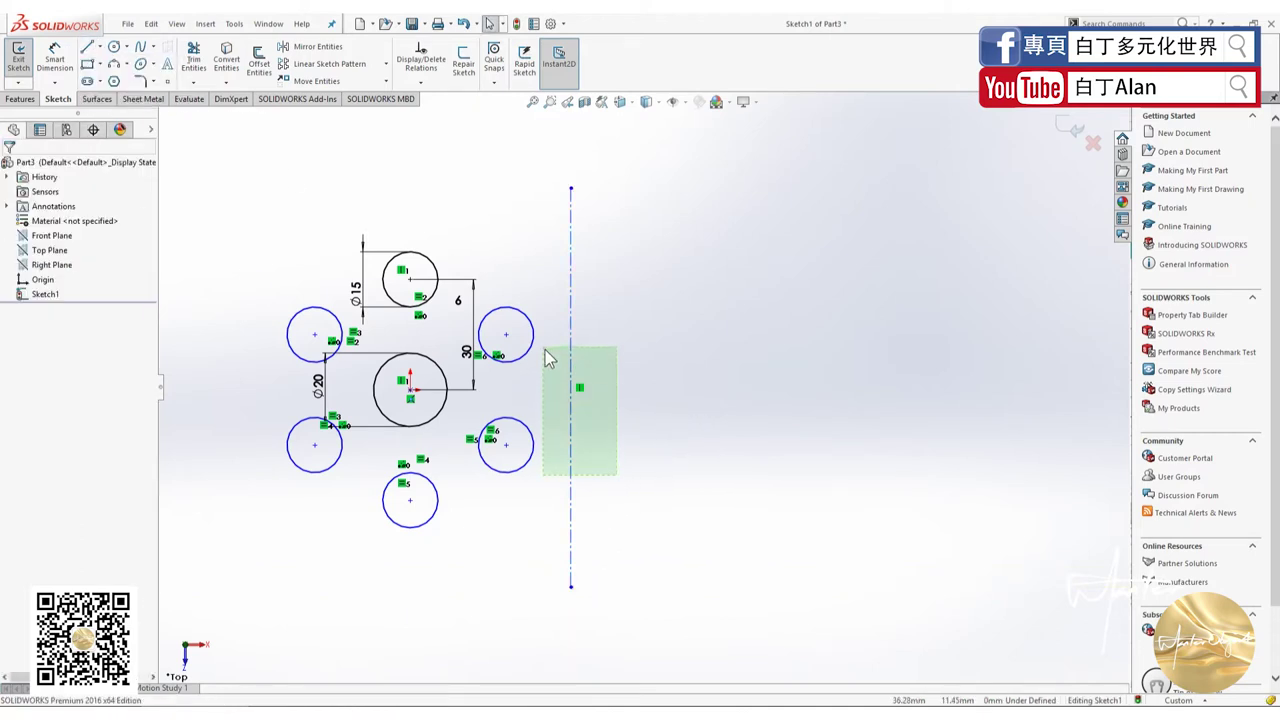
pyautogui.press('Delete')
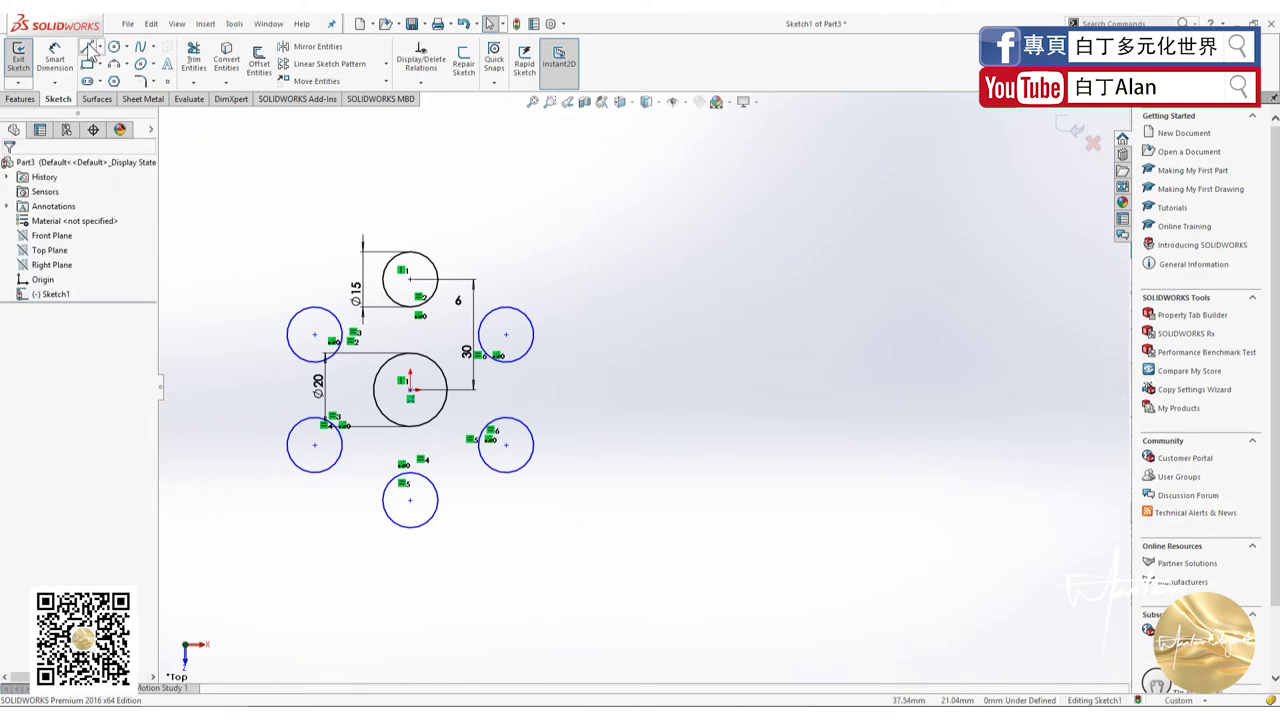
# - Draw a vertical construction line beside the circle pattern instead
pyautogui.click(88, 49)
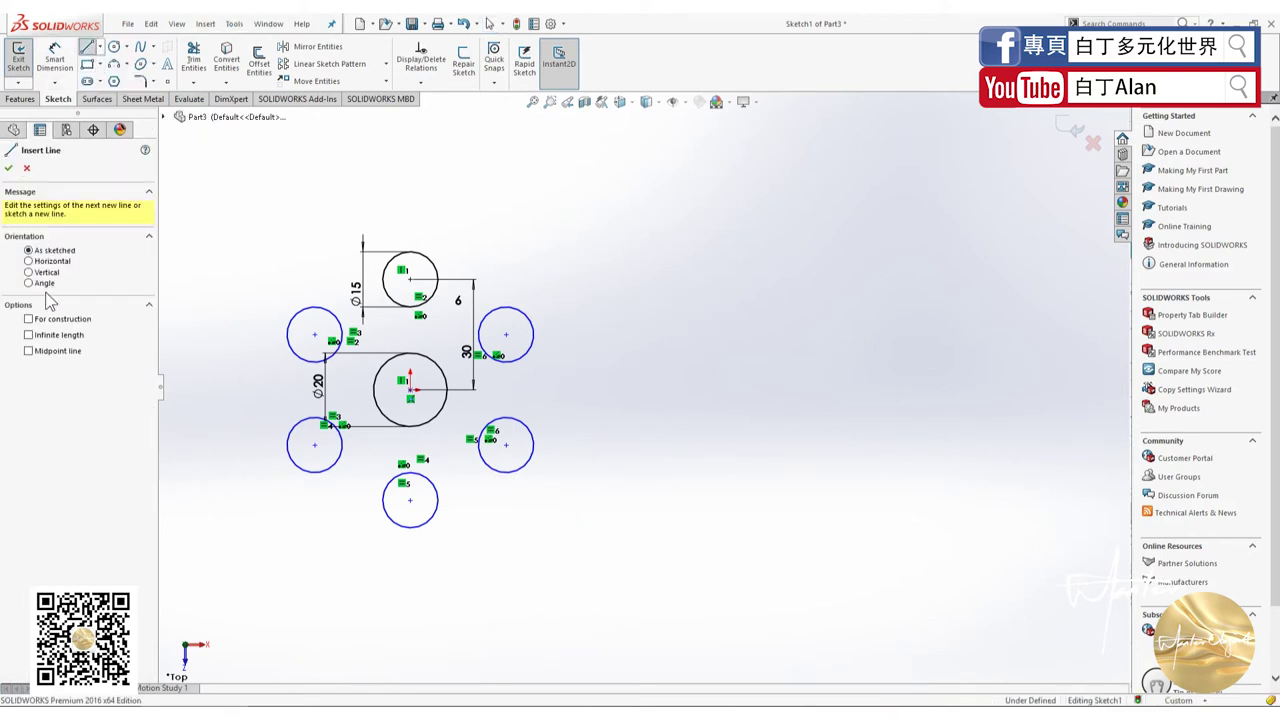
pyautogui.click(29, 319)
pyautogui.click(572, 179)
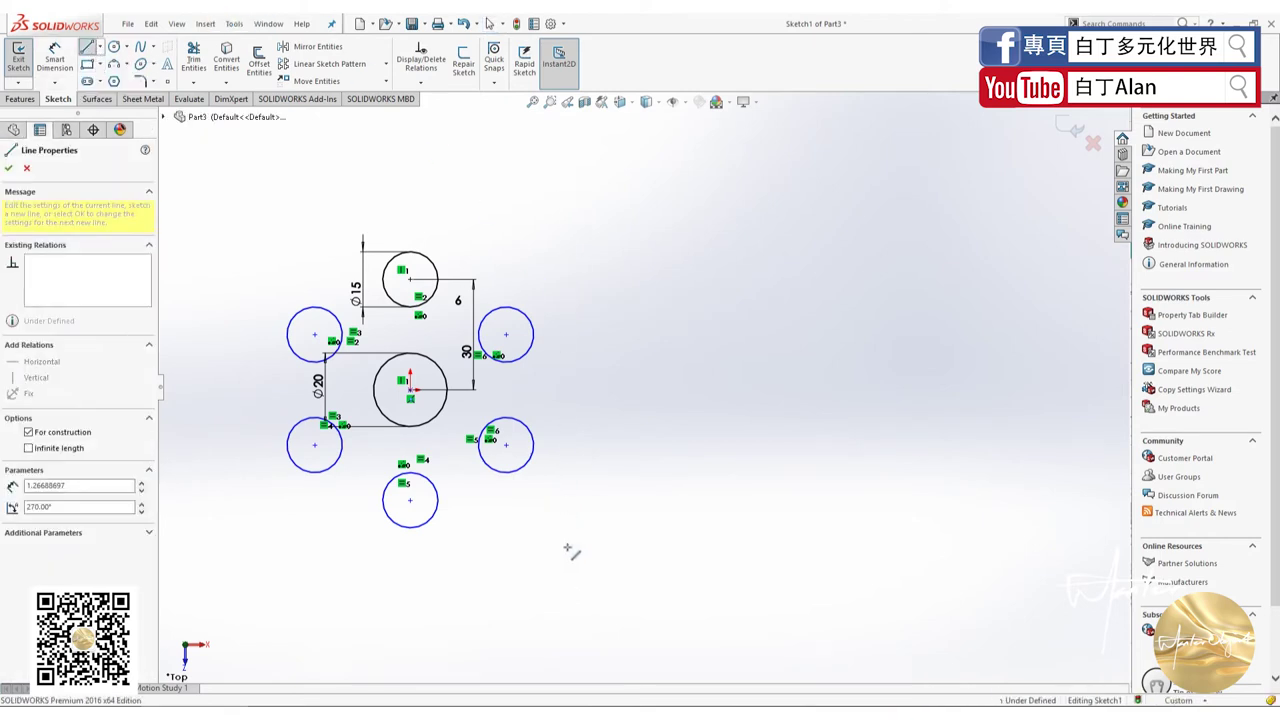
pyautogui.click(572, 583)
pyautogui.press('Escape')
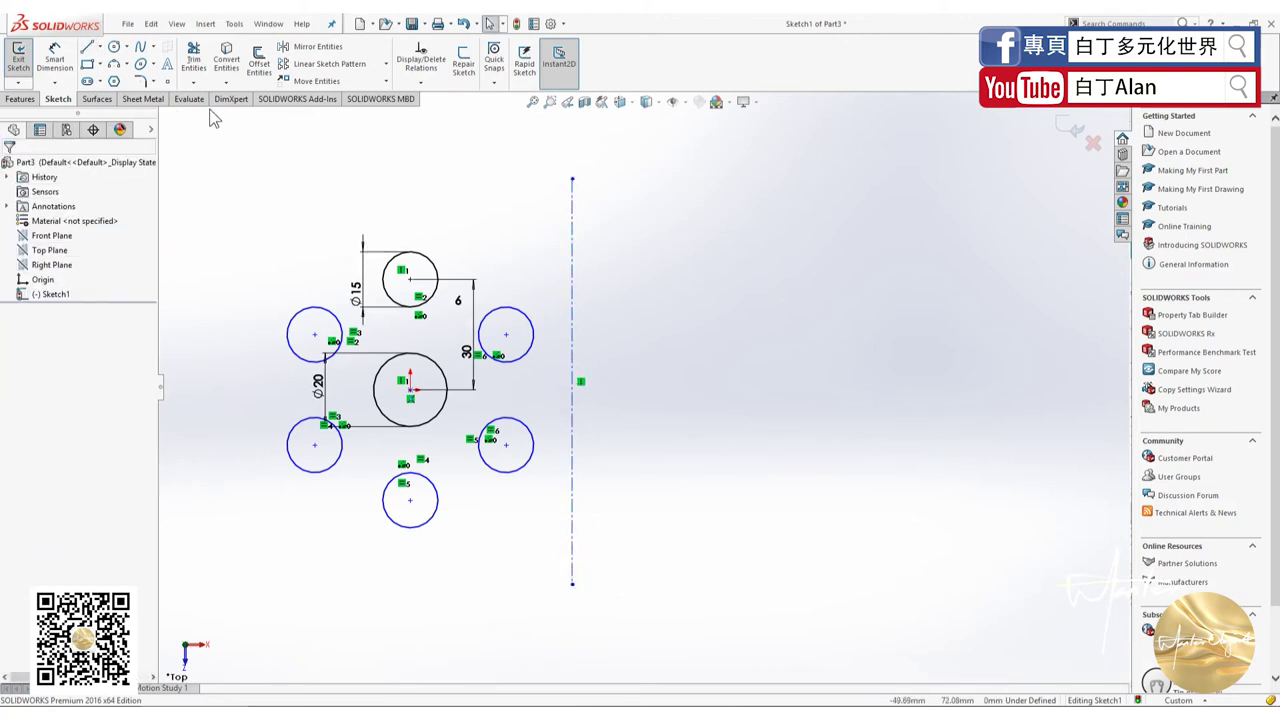
# - Dimension the centerline 40 mm horizontally from the centre circle's centre
pyautogui.click(55, 58)
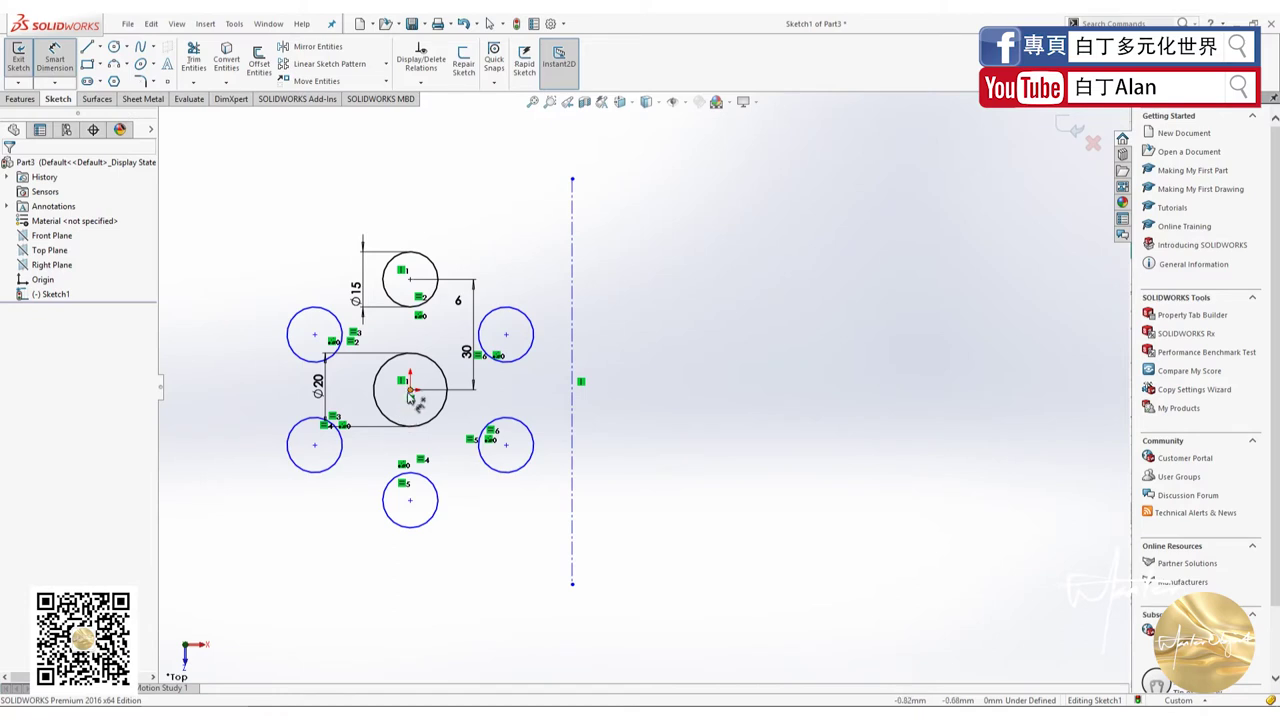
pyautogui.click(410, 390)
pyautogui.click(572, 378)
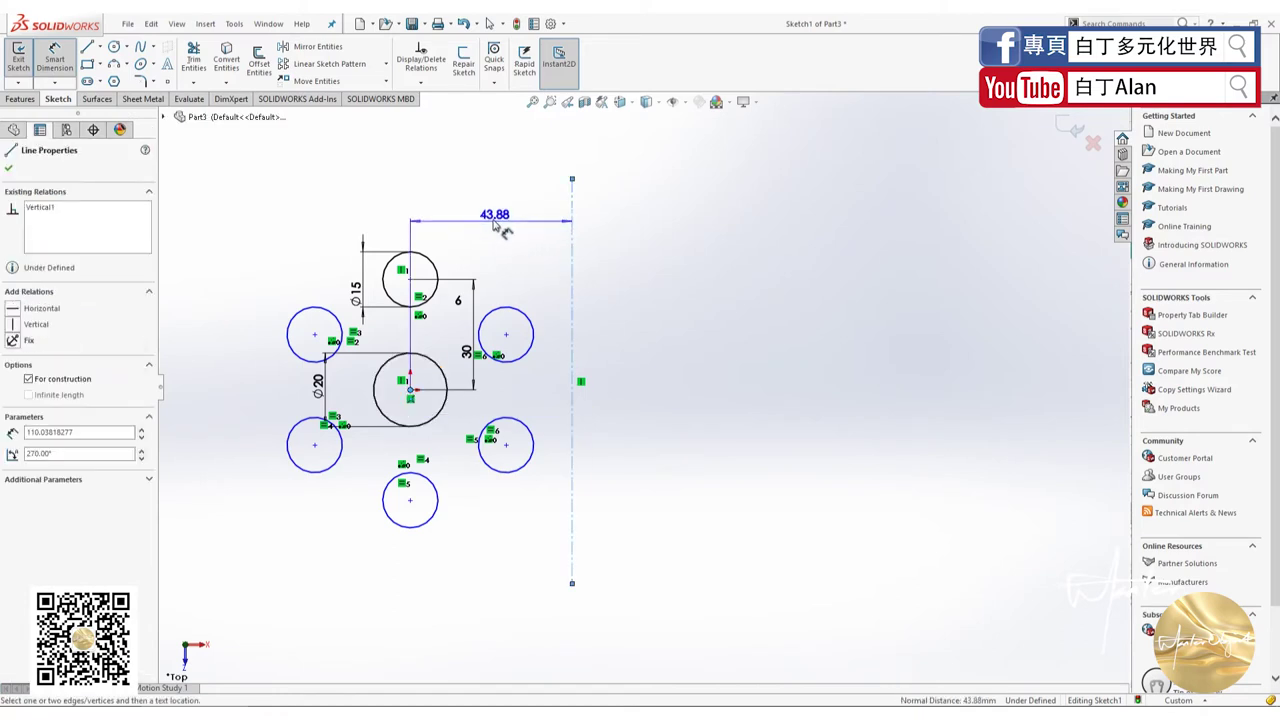
pyautogui.click(500, 220)
pyautogui.write('40')
pyautogui.press('Return')
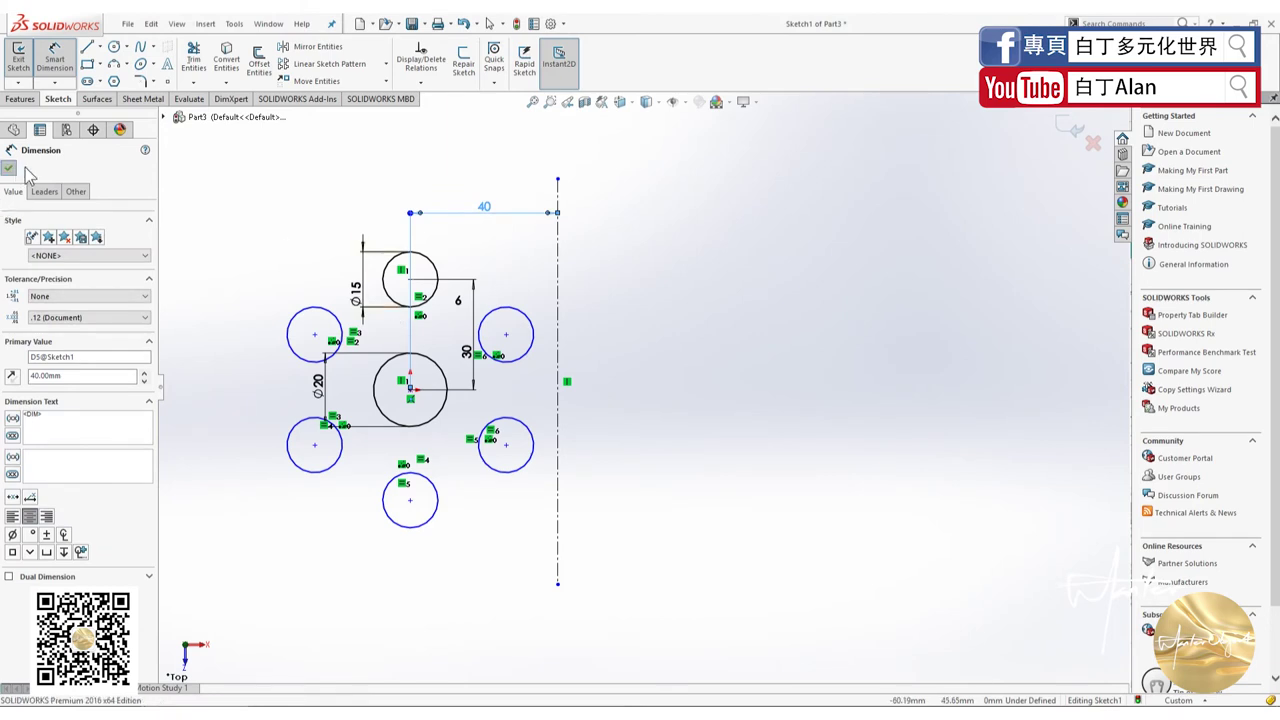
pyautogui.press('Escape')
# - Pan and zoom the view to frame the dimensioned sketch
pyautogui.keyDown('ctrl'); pyautogui.moveTo(488, 550); pyautogui.dragTo(563, 494, button='middle'); pyautogui.keyUp('ctrl')
pyautogui.scroll(2, 633, 448)
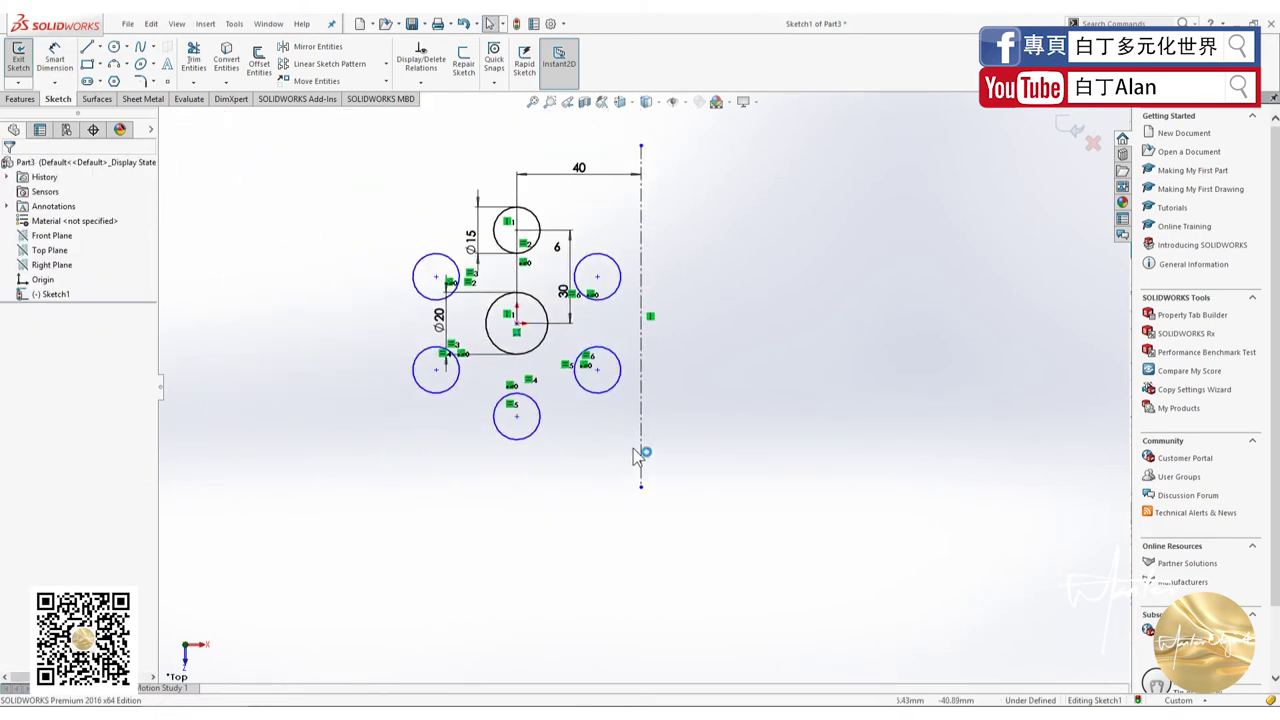
pyautogui.scroll(-3, 640, 445)
pyautogui.scroll(3, 665, 380)
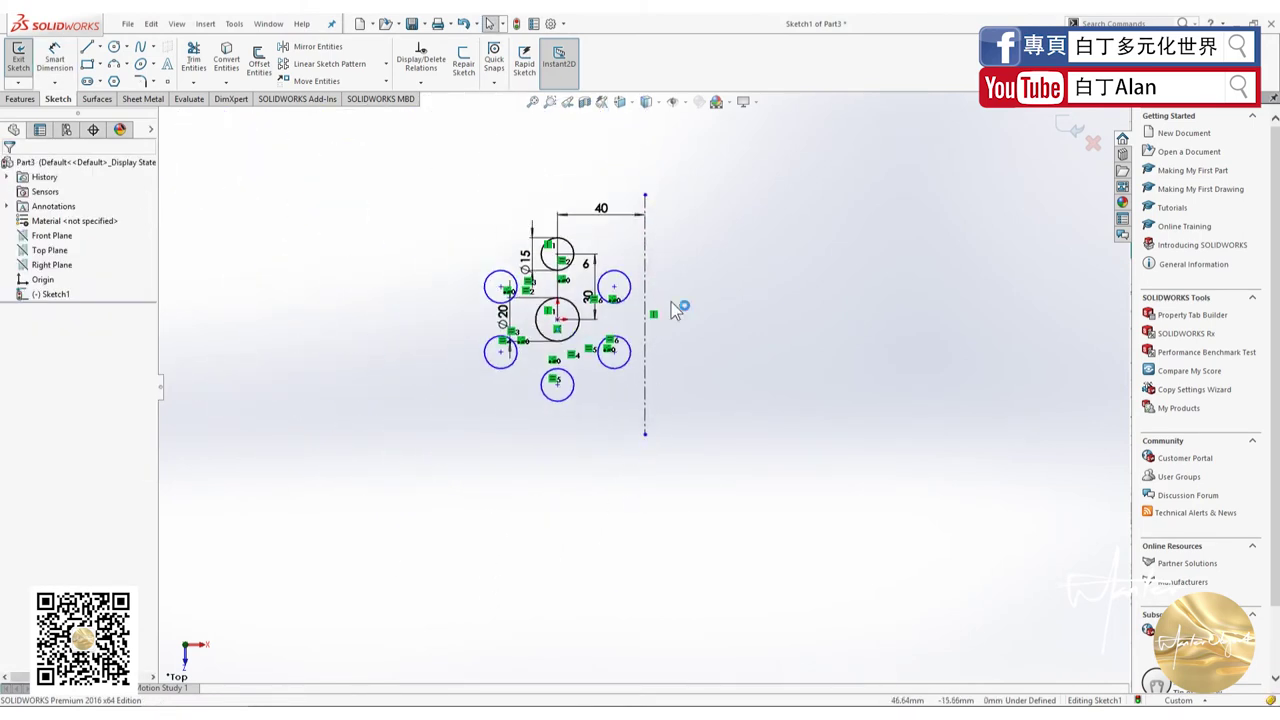
pyautogui.scroll(-2, 615, 240)
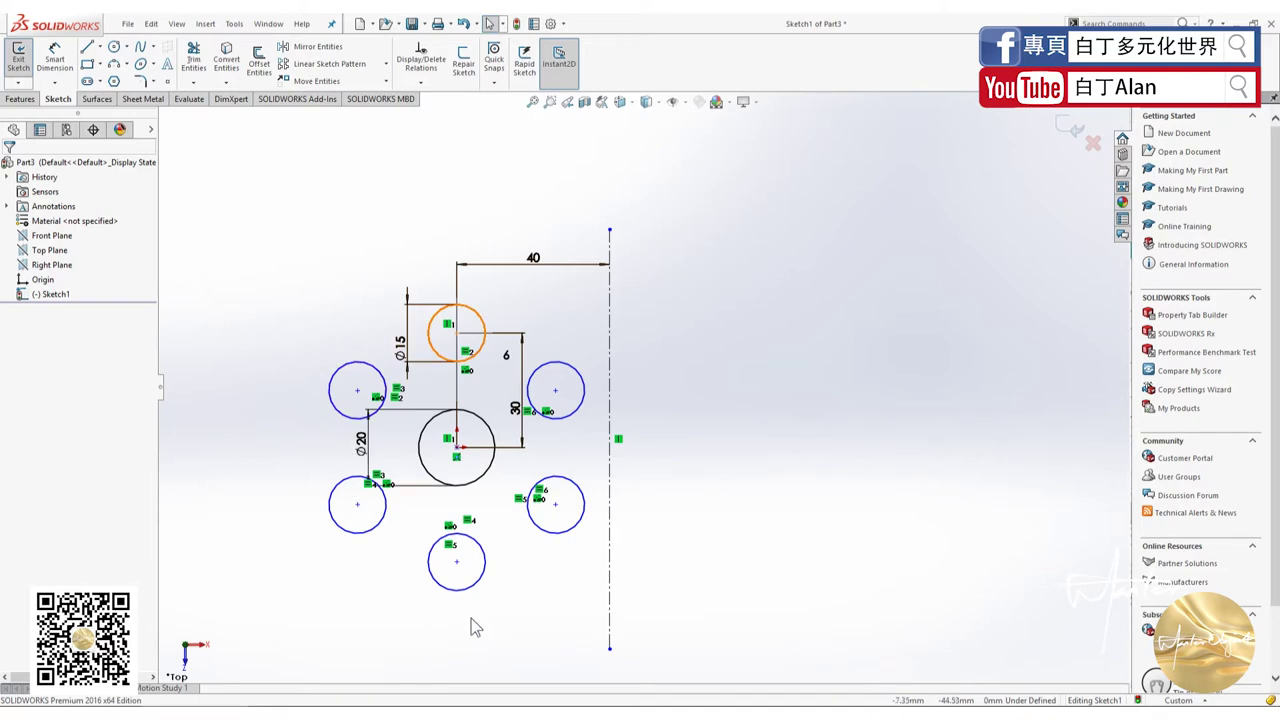
pyautogui.scroll(-1, 324, 322)
pyautogui.scroll(2, 337, 349)
pyautogui.scroll(1, 648, 398)
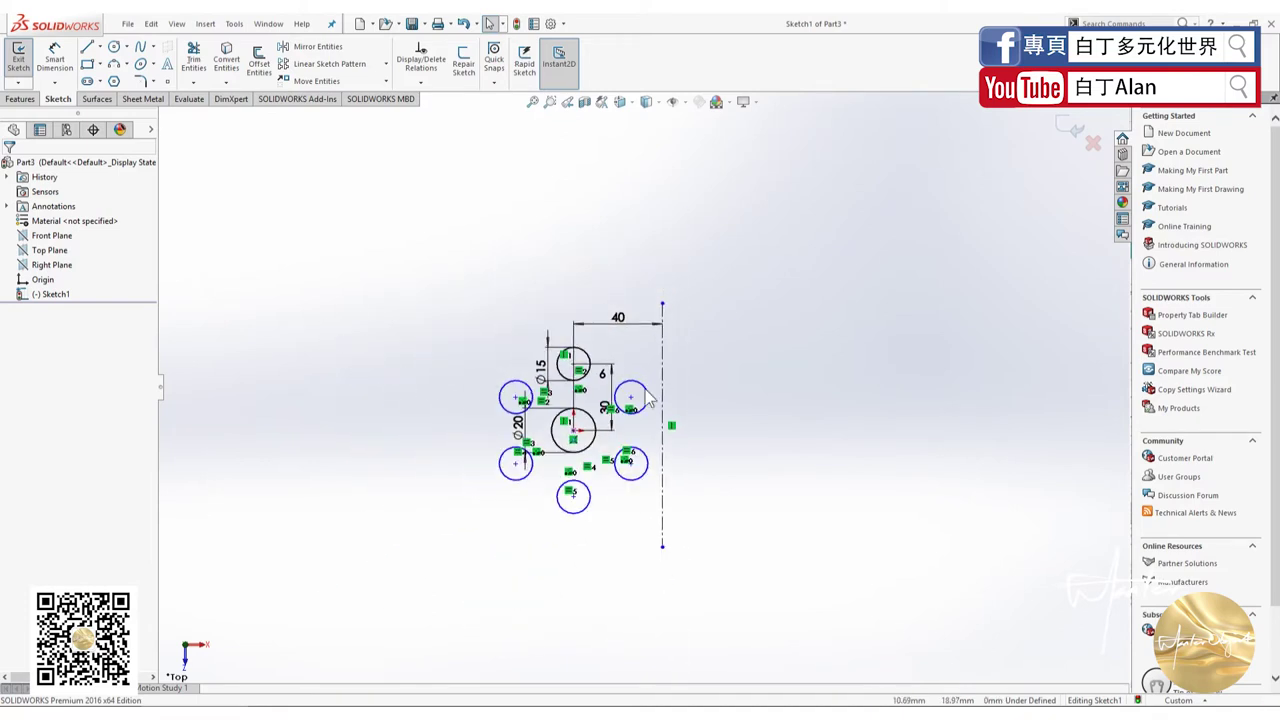
pyautogui.scroll(-2, 648, 398)
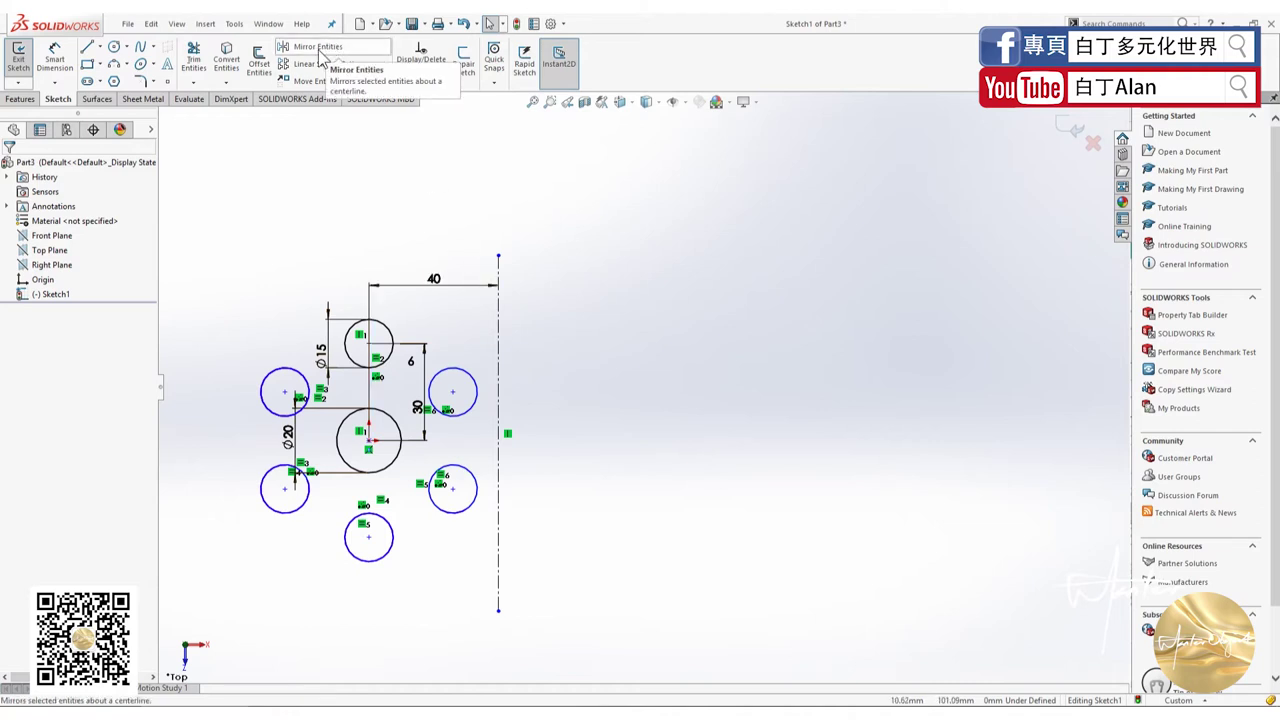
# - Mirror all circles and their dimensions about the vertical centerline Line2
pyautogui.moveTo(226, 289); pyautogui.dragTo(488, 610)
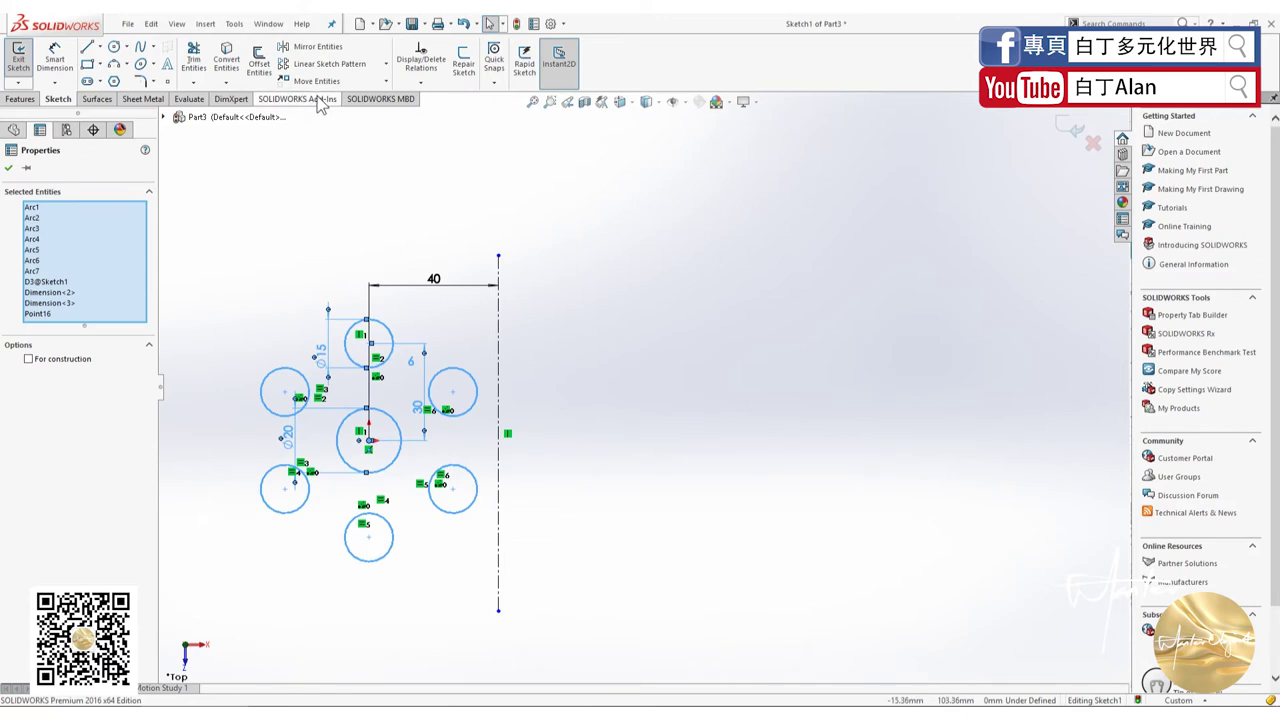
pyautogui.click(308, 47)
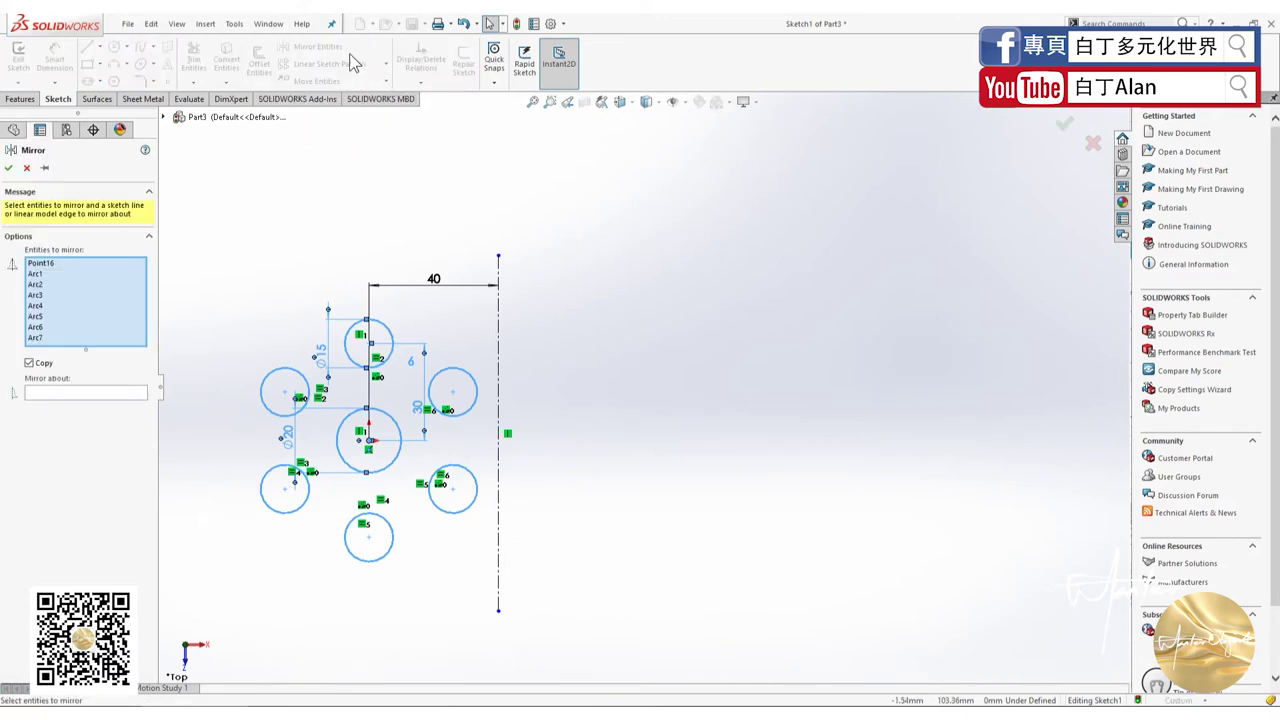
pyautogui.click(75, 393)
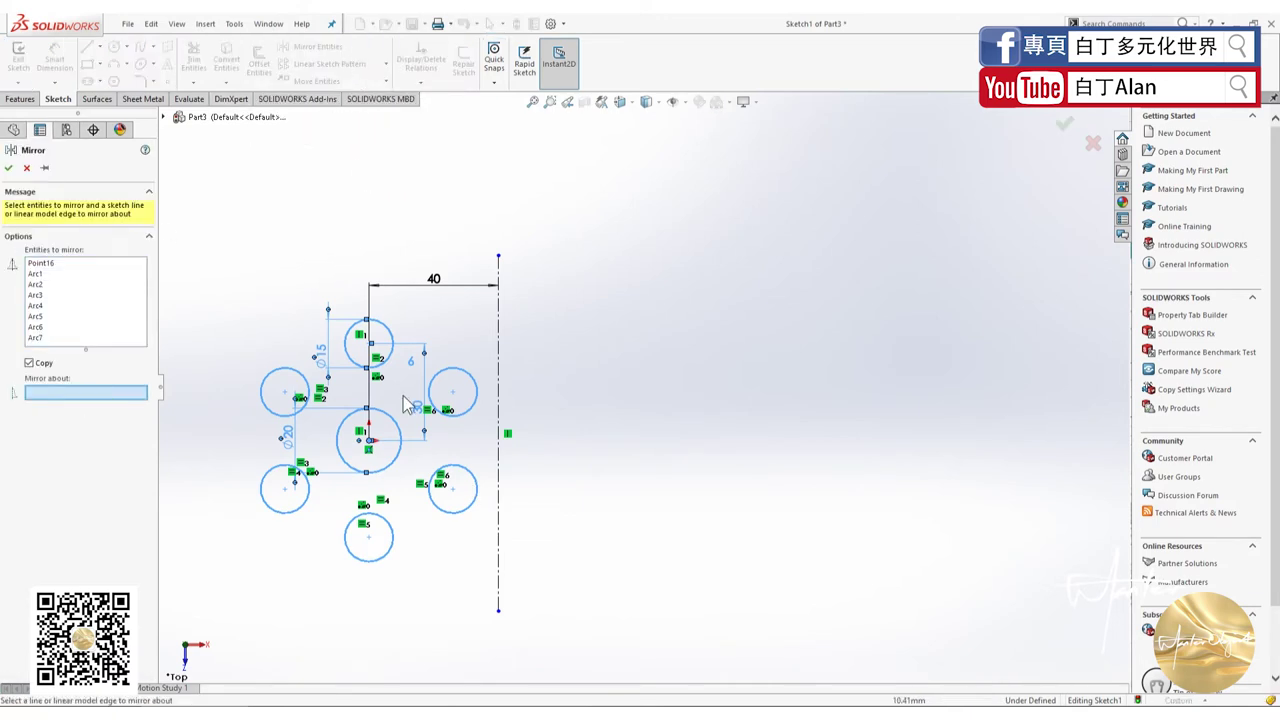
pyautogui.click(498, 355)
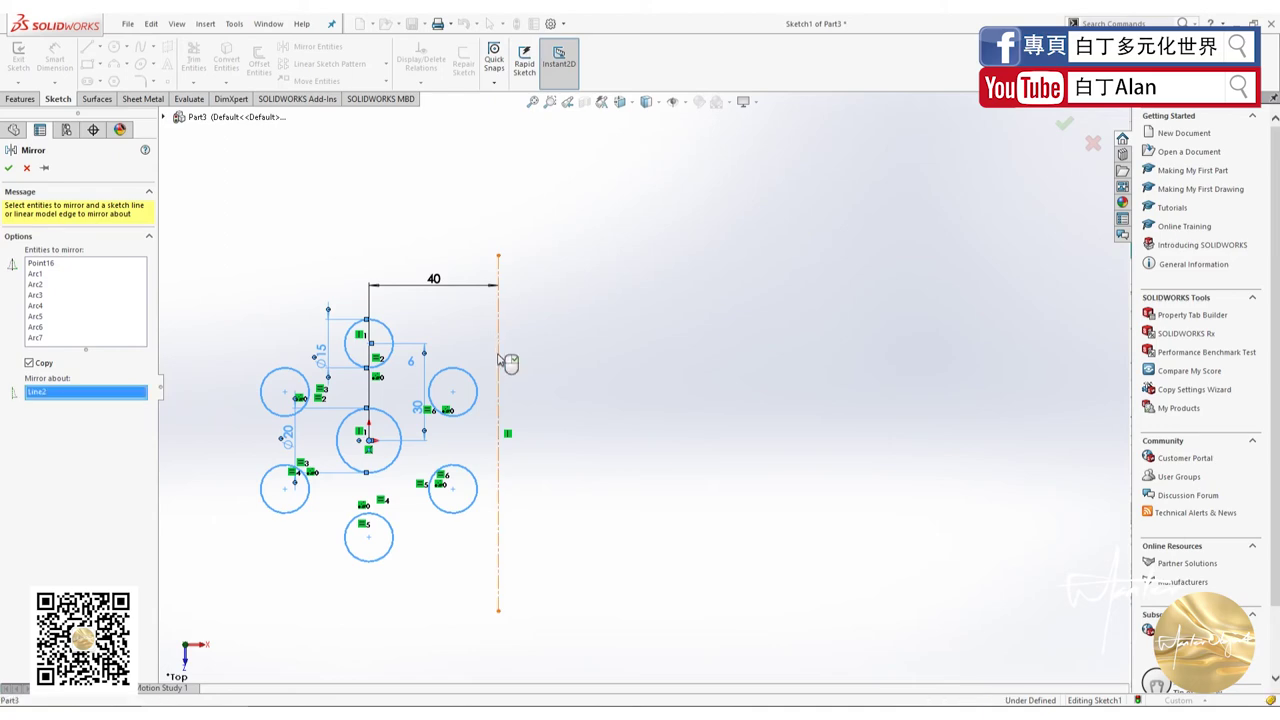
pyautogui.click(8, 168)
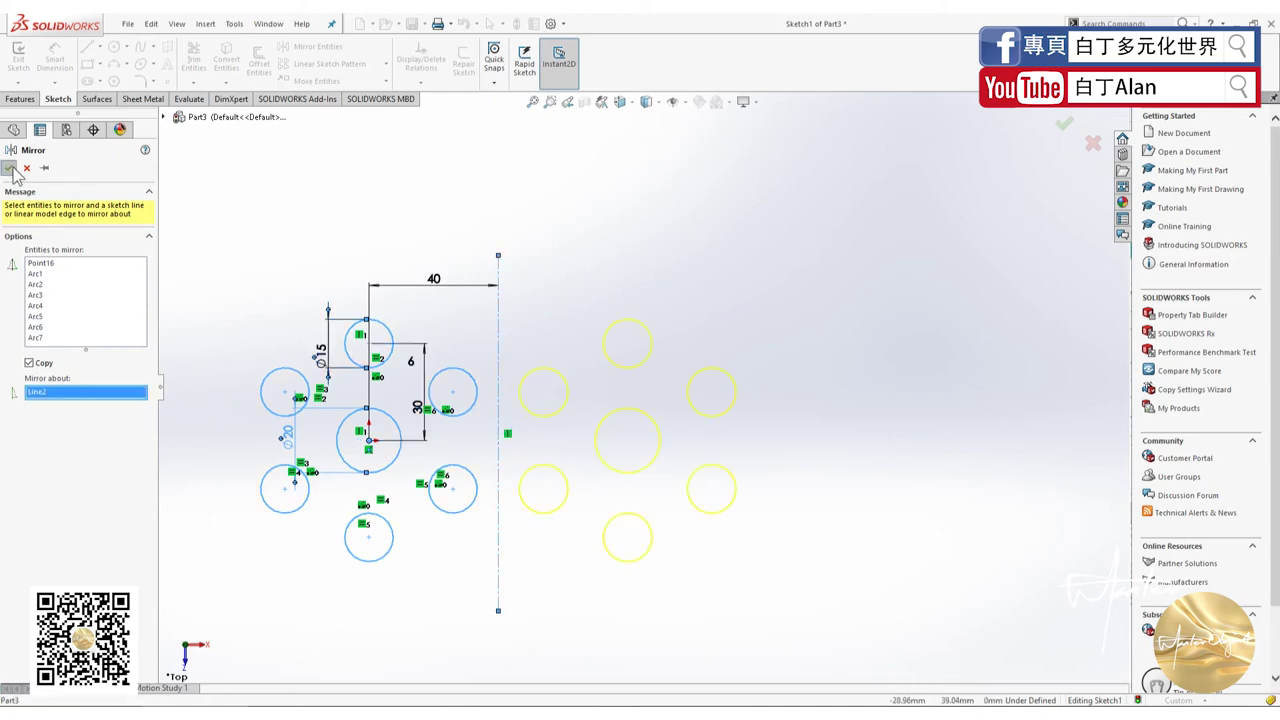
pyautogui.scroll(-1, 342, 315)
pyautogui.scroll(5, 560, 420)
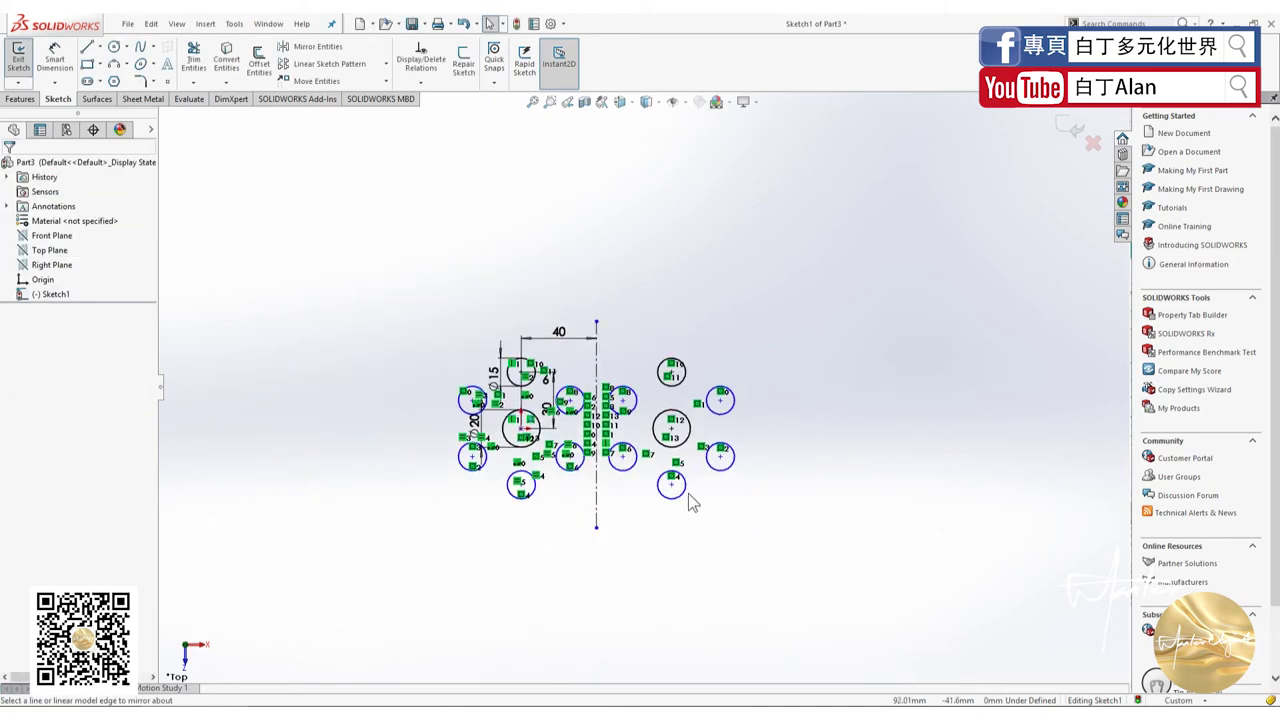
pyautogui.scroll(-4, 610, 310)
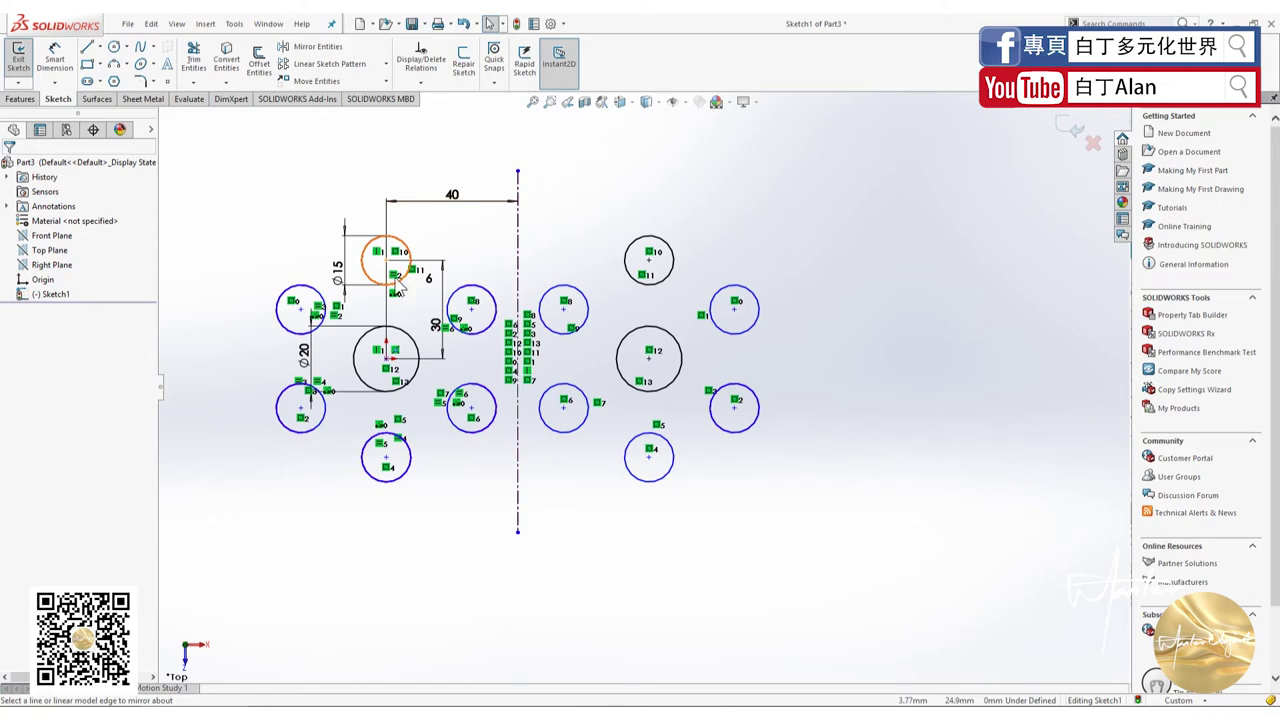
pyautogui.hotkey('ctrl', 'b')
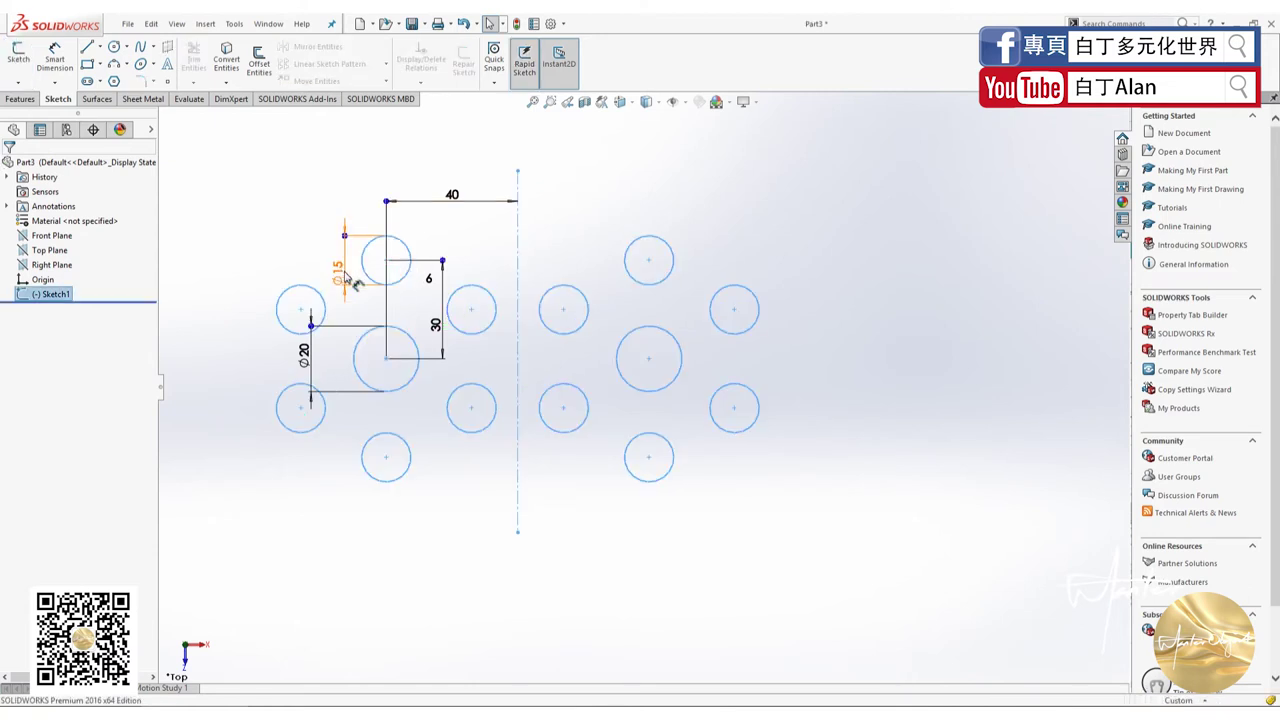
pyautogui.doubleClick(343, 276)
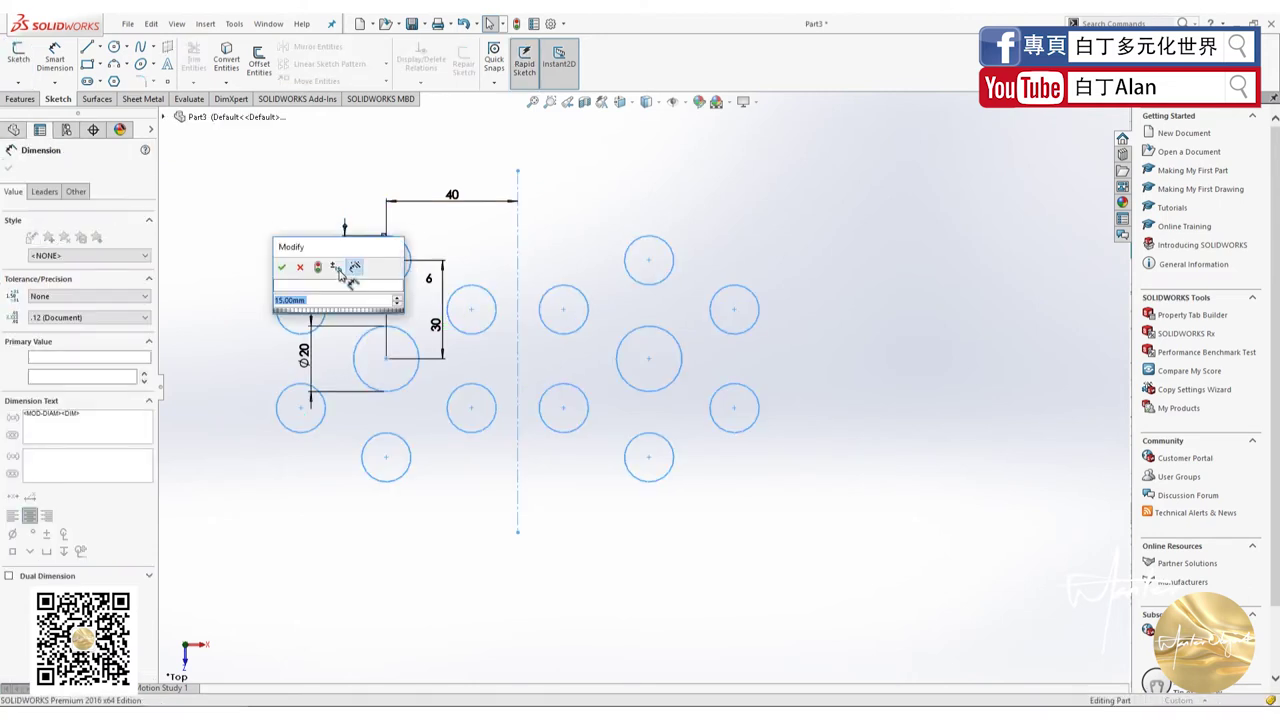
pyautogui.press('Return')
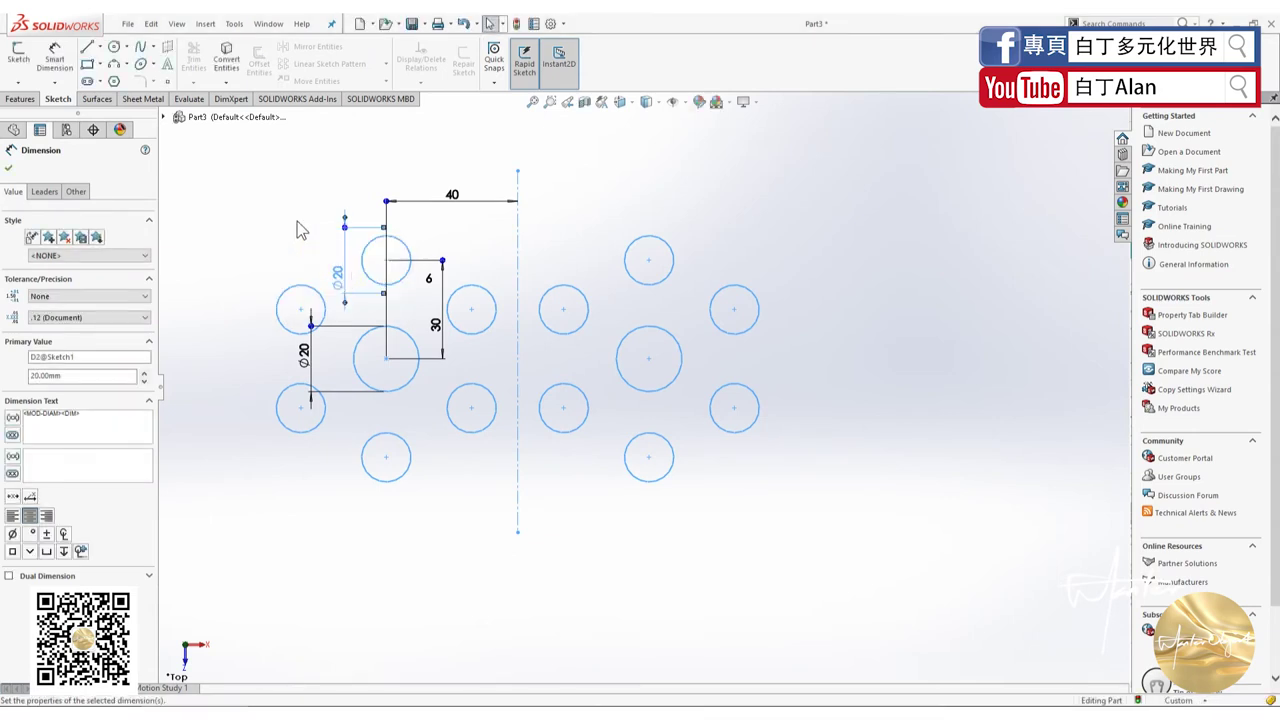
pyautogui.click(297, 224)
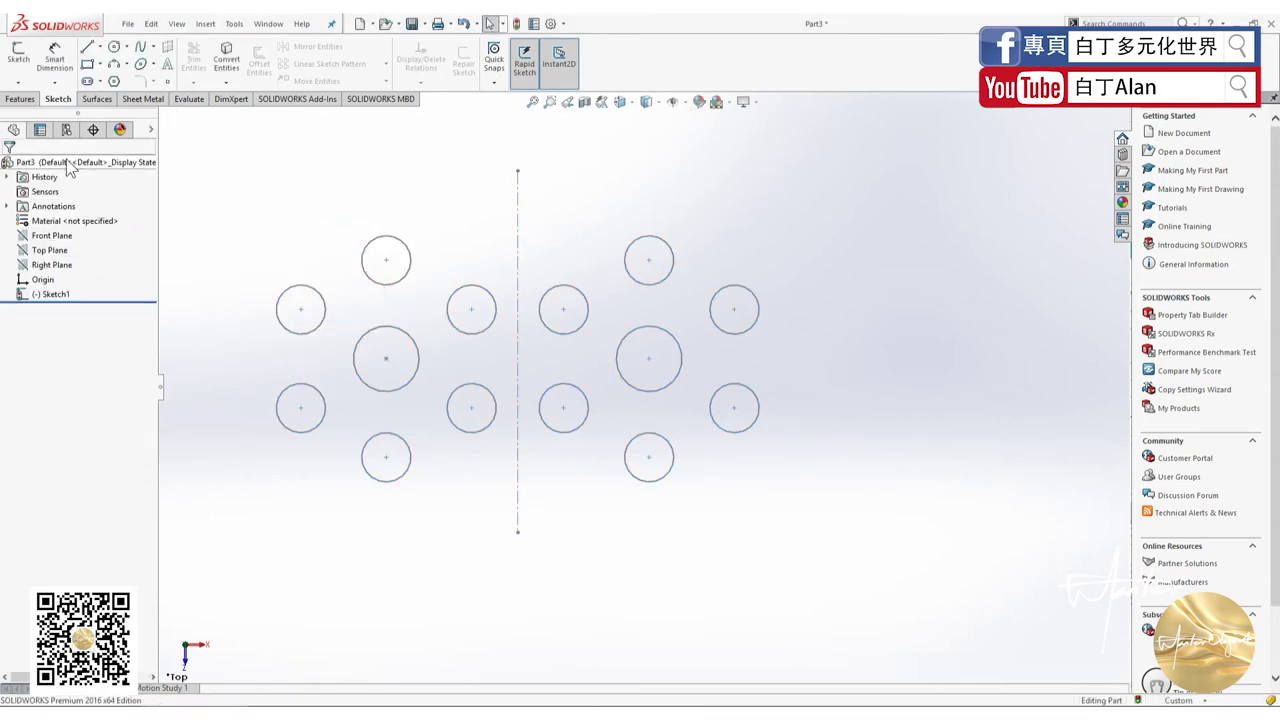
pyautogui.click(106, 160)
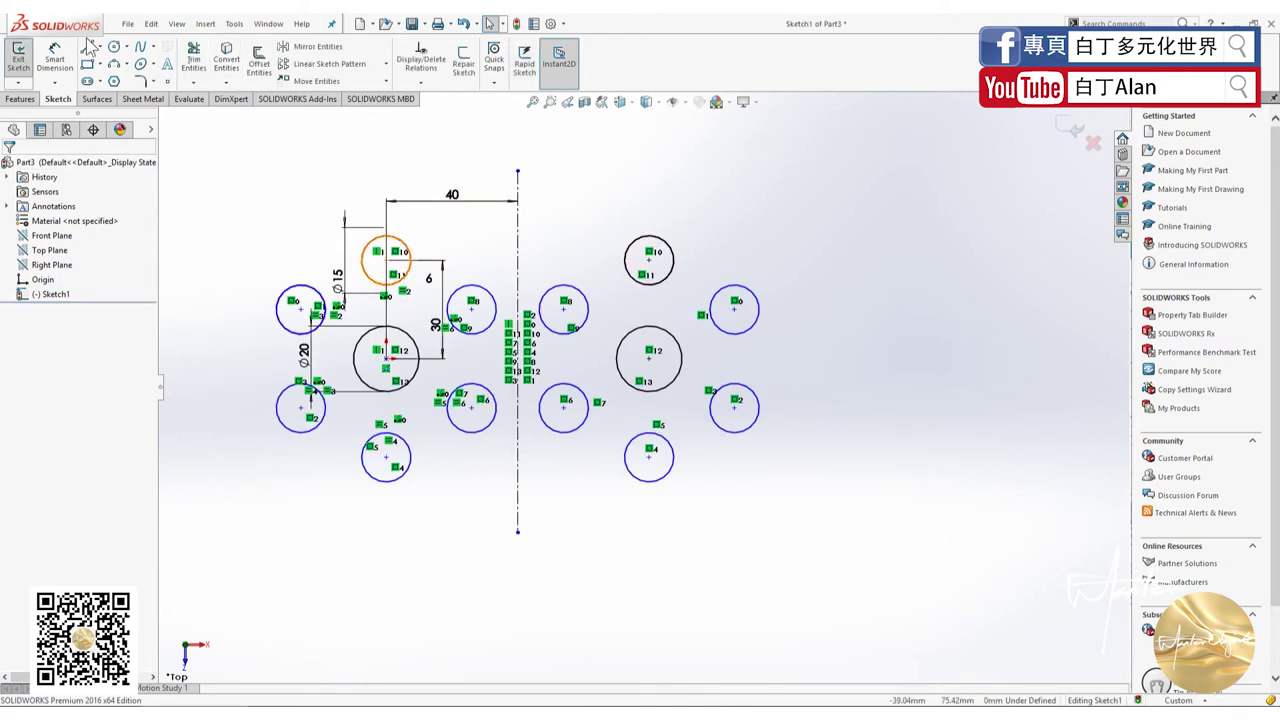
pyautogui.doubleClick(339, 280)
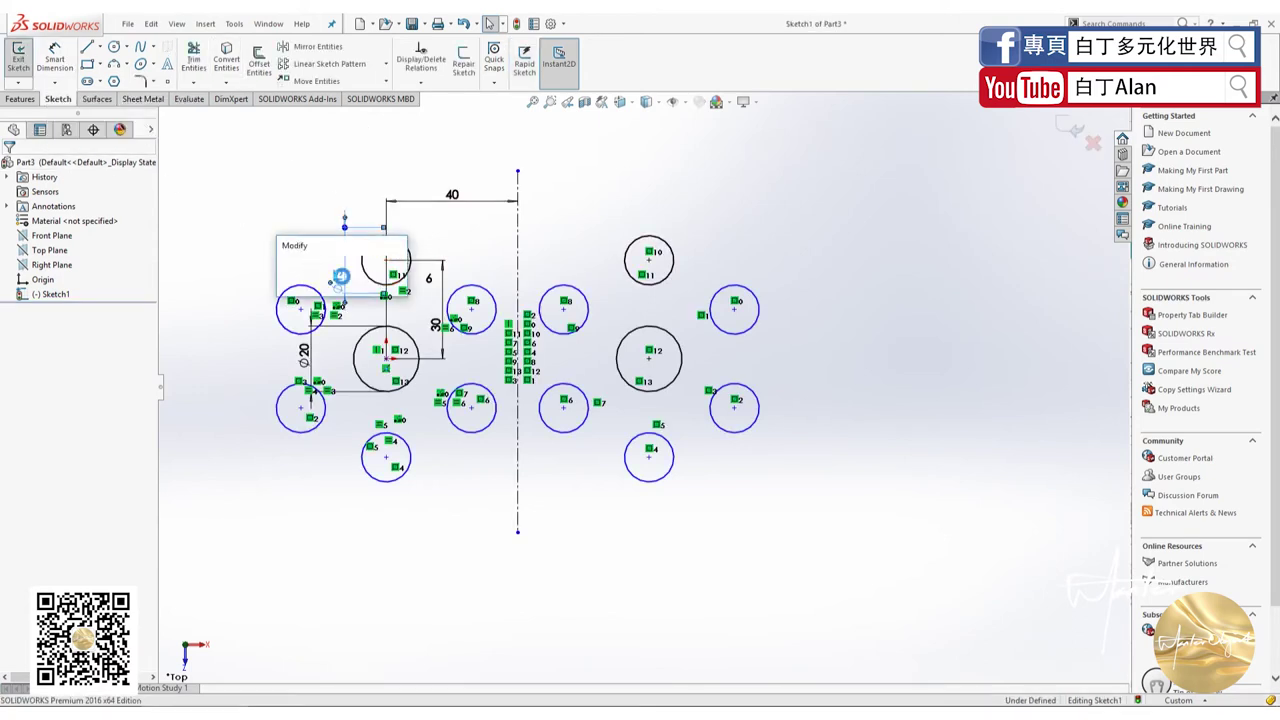
pyautogui.write('30')
pyautogui.press('Return')
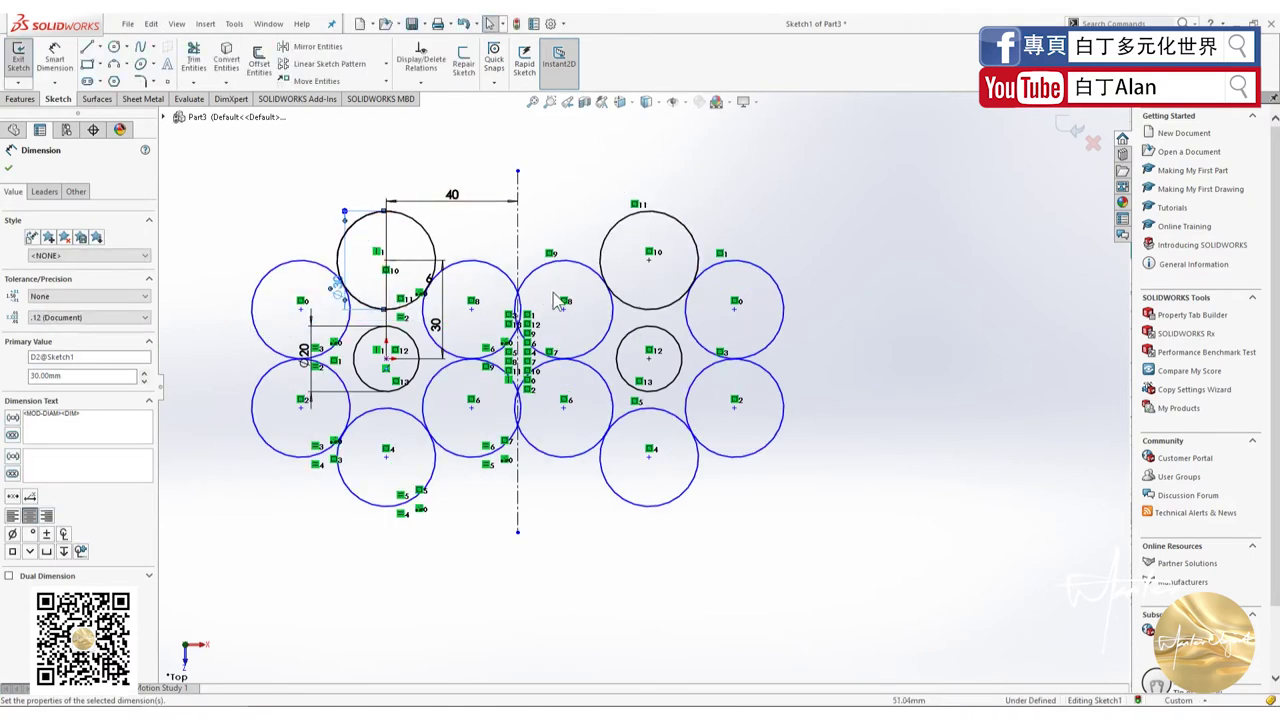
pyautogui.hotkey('ctrl', 'z')
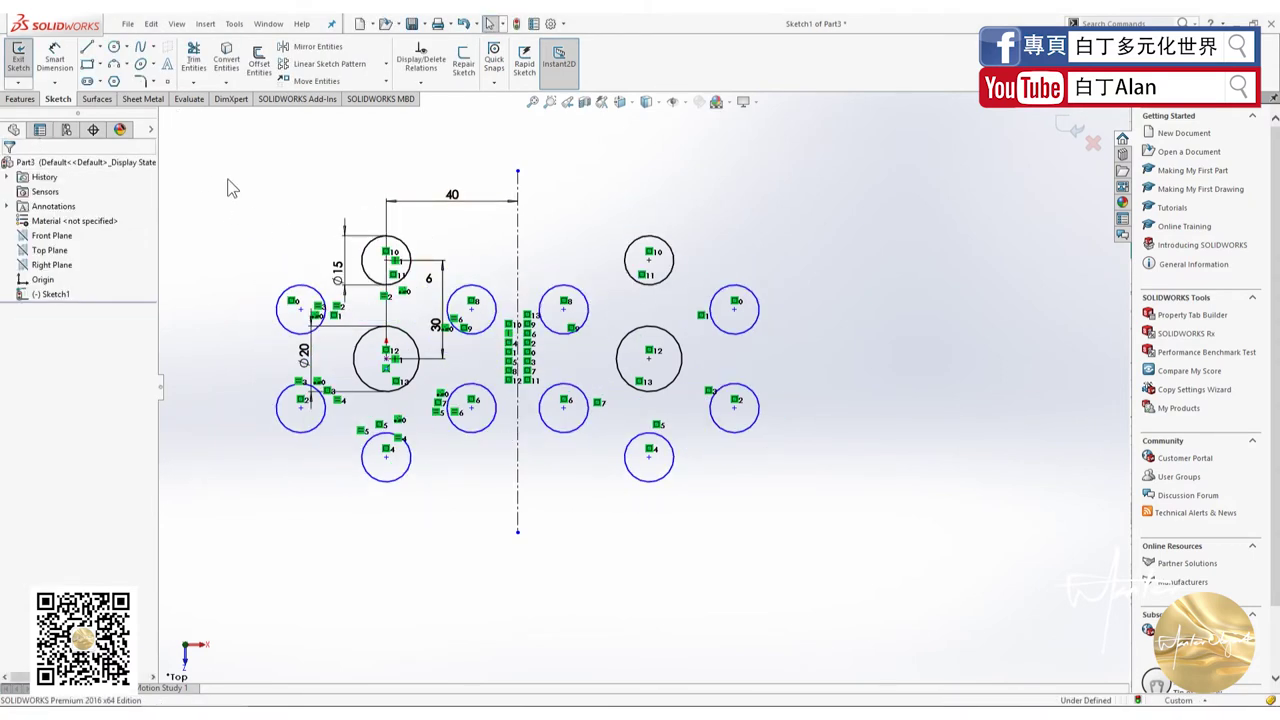
pyautogui.click(320, 293)
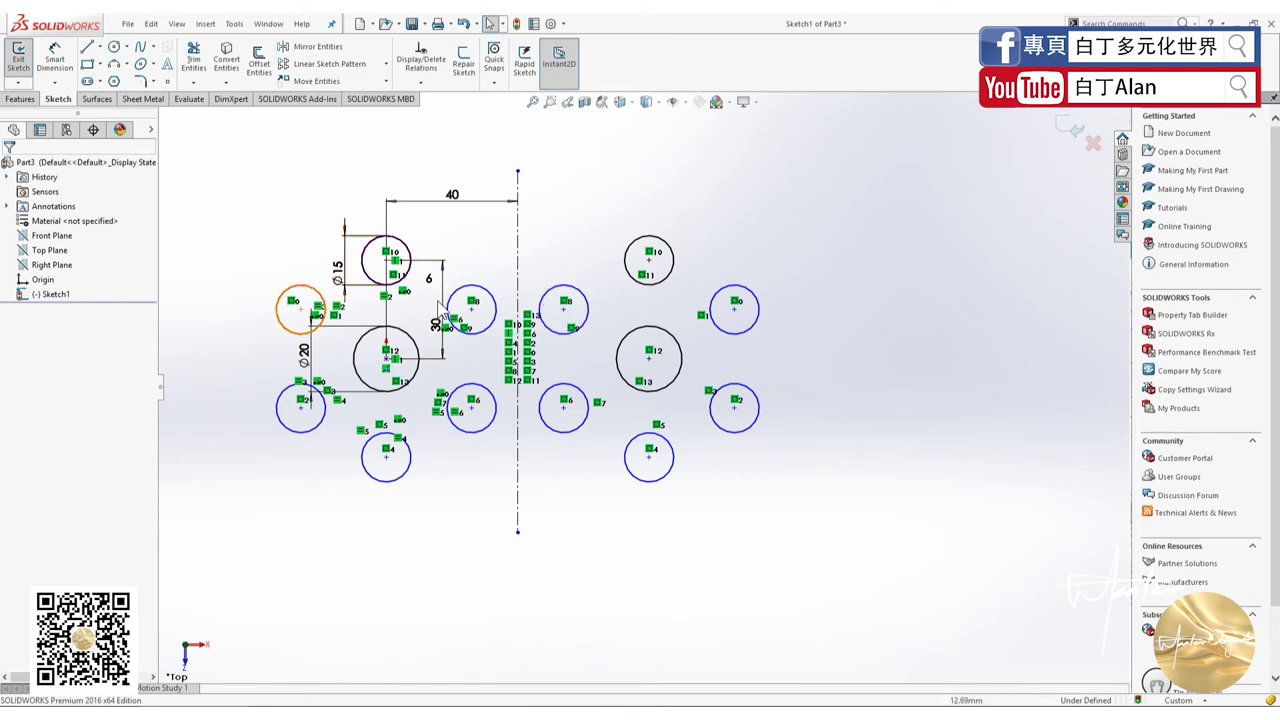
pyautogui.click(320, 250)
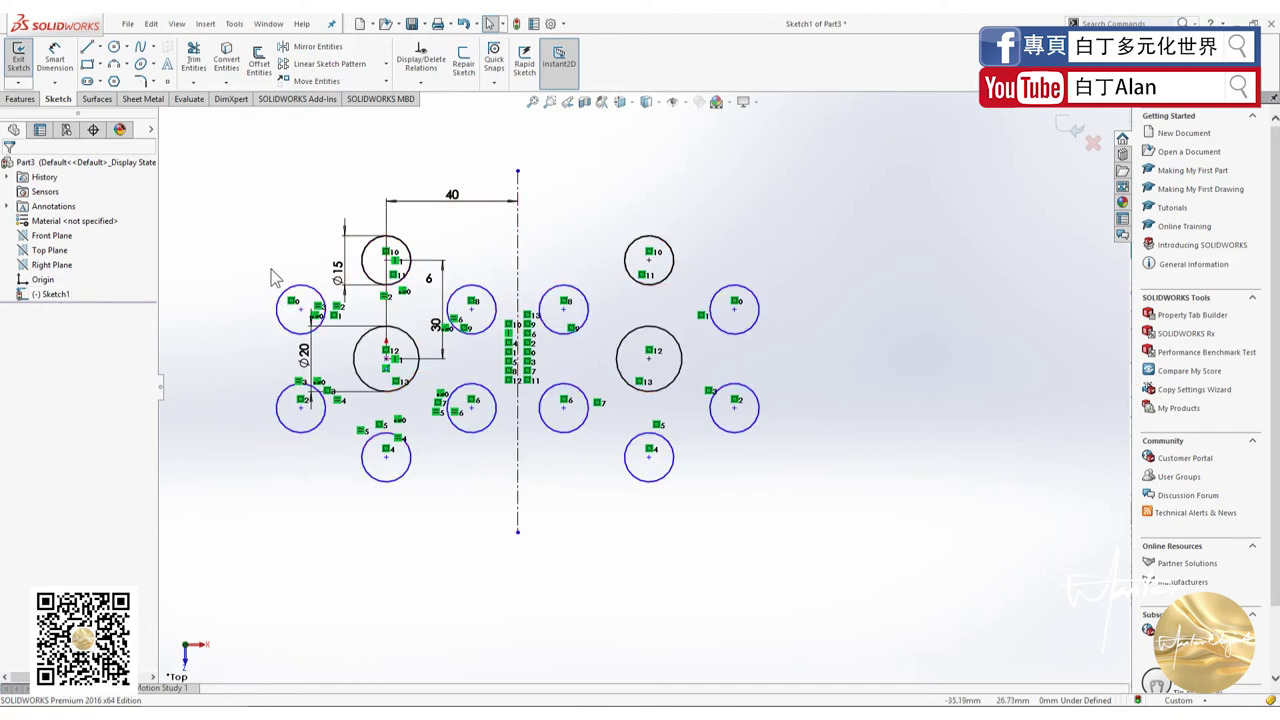
pyautogui.click(71, 293)
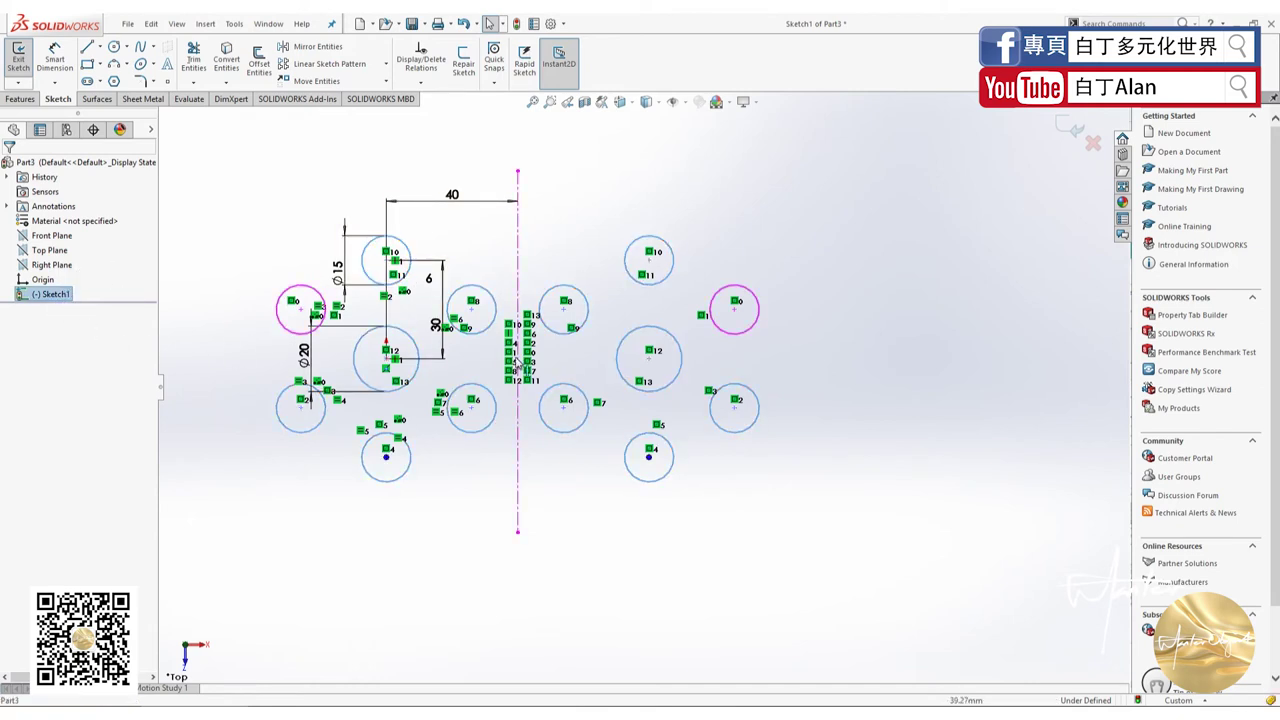
pyautogui.click(248, 394)
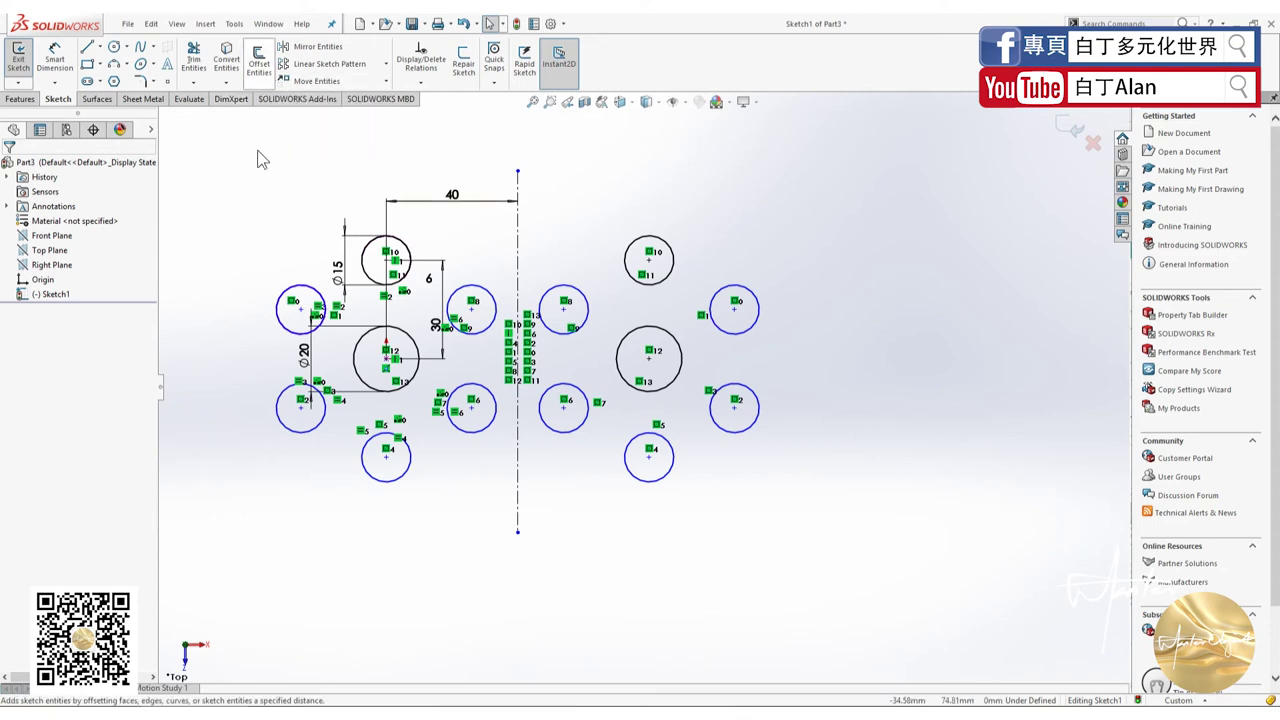
# - Create a 5 mm outward offset circle around the upper-left Ø15 circle
pyautogui.click(262, 88)
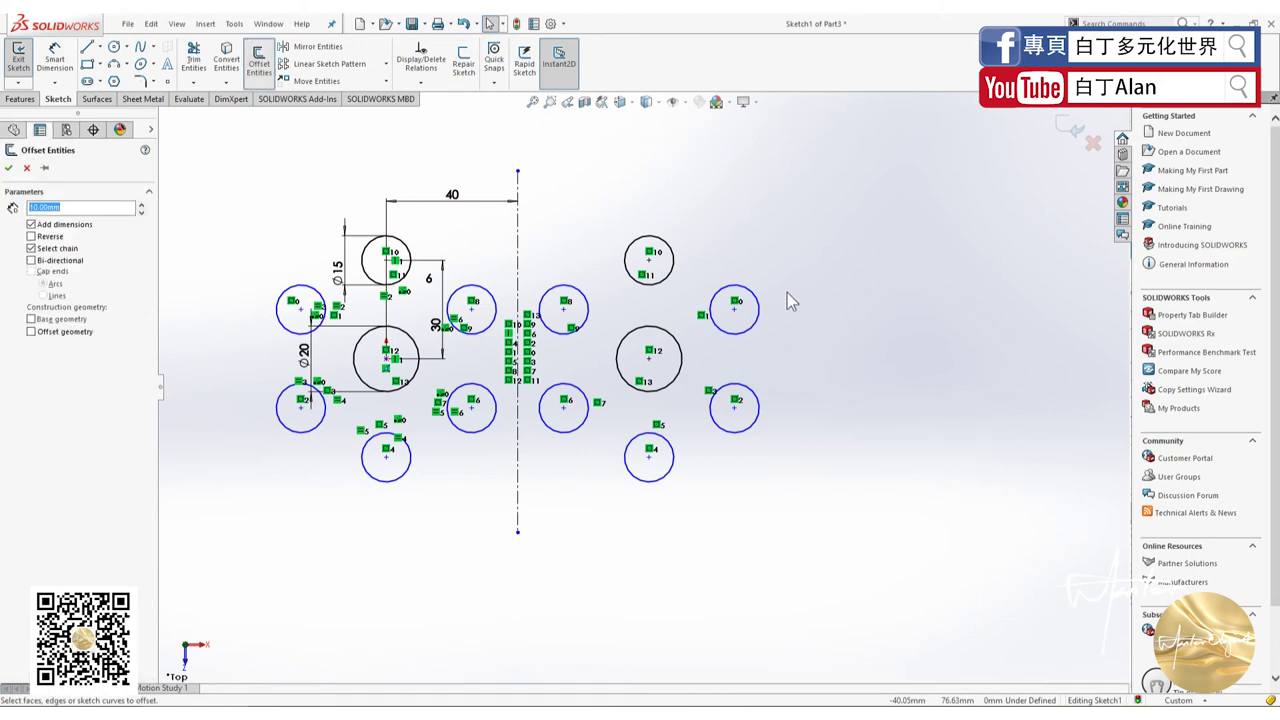
pyautogui.click(628, 252)
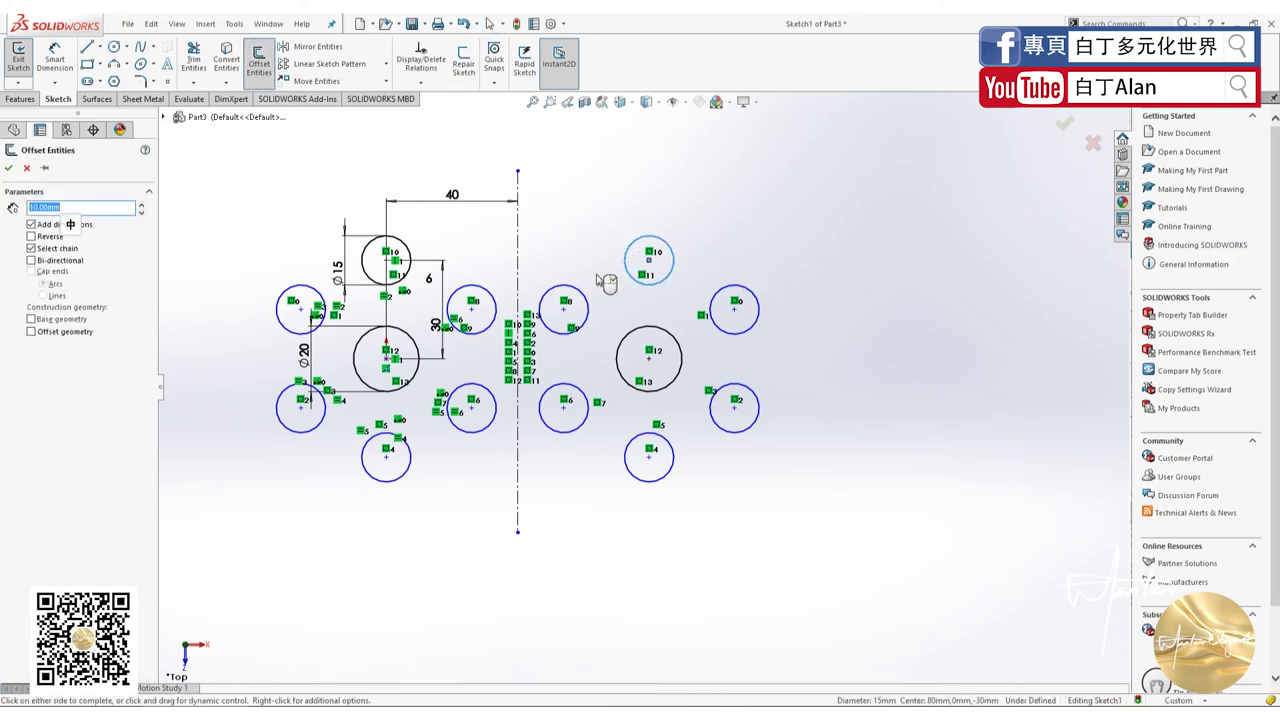
pyautogui.doubleClick(85, 207)
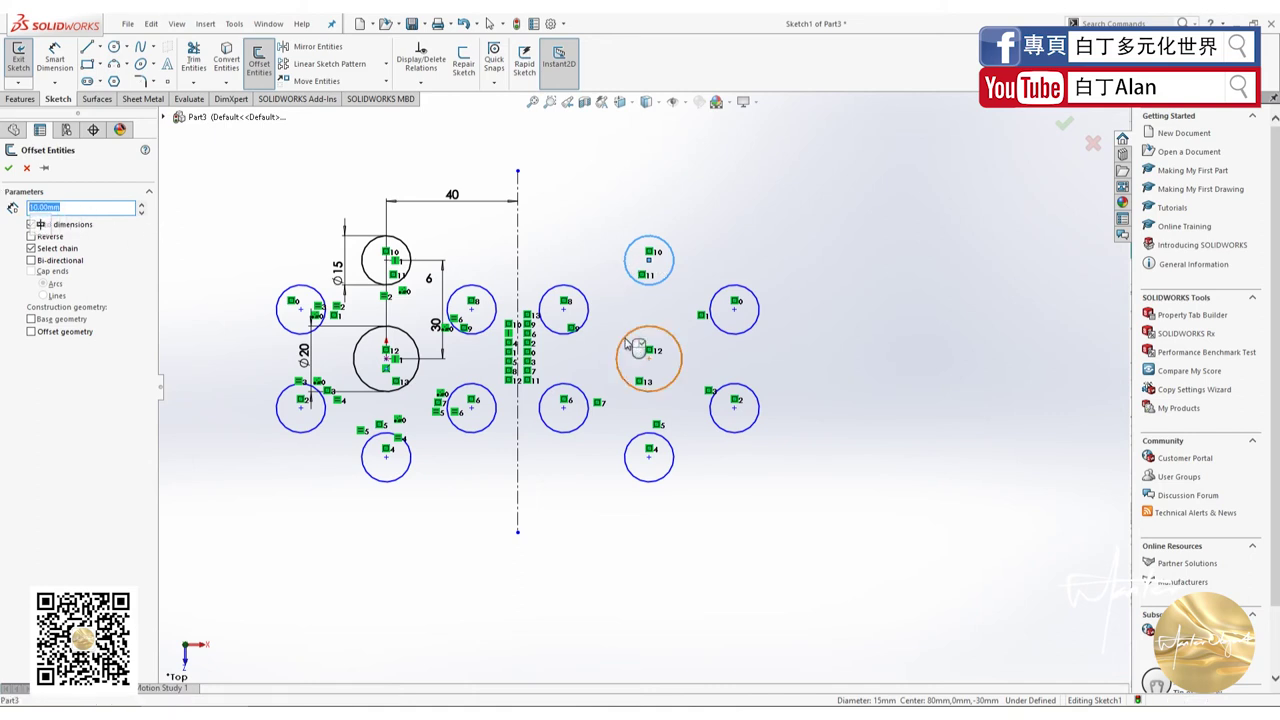
pyautogui.click(27, 167)
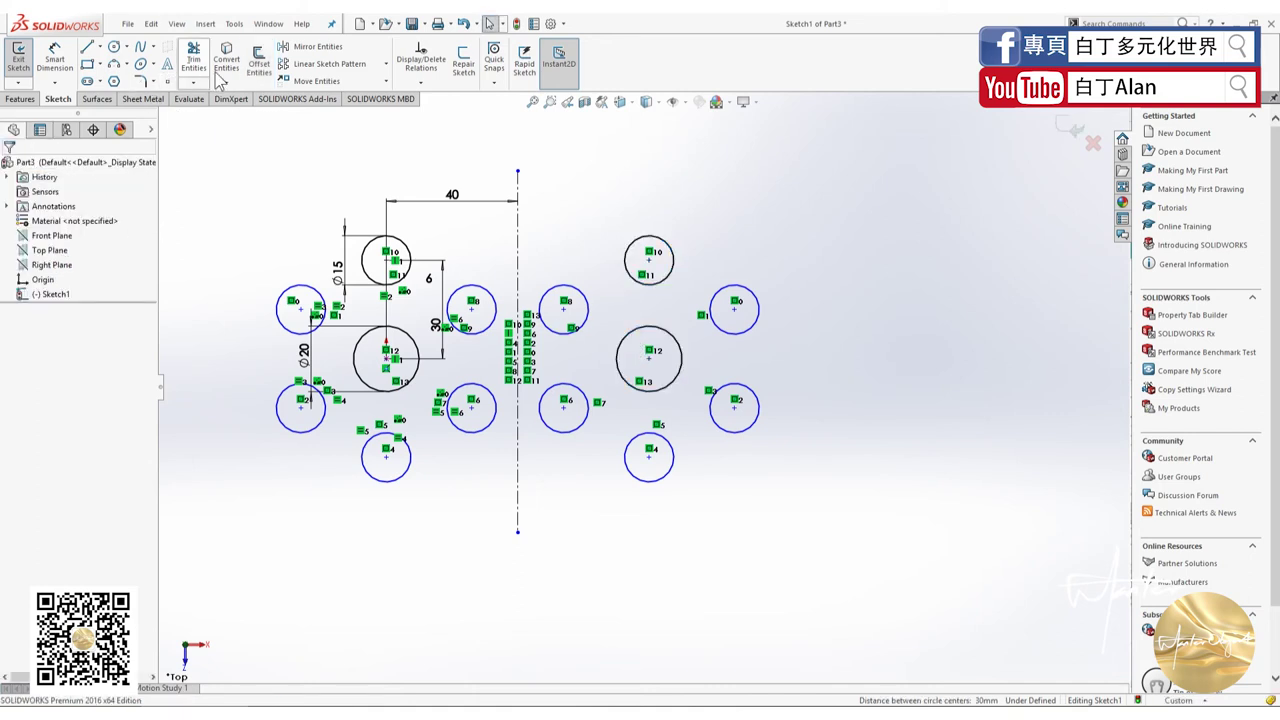
pyautogui.click(259, 60)
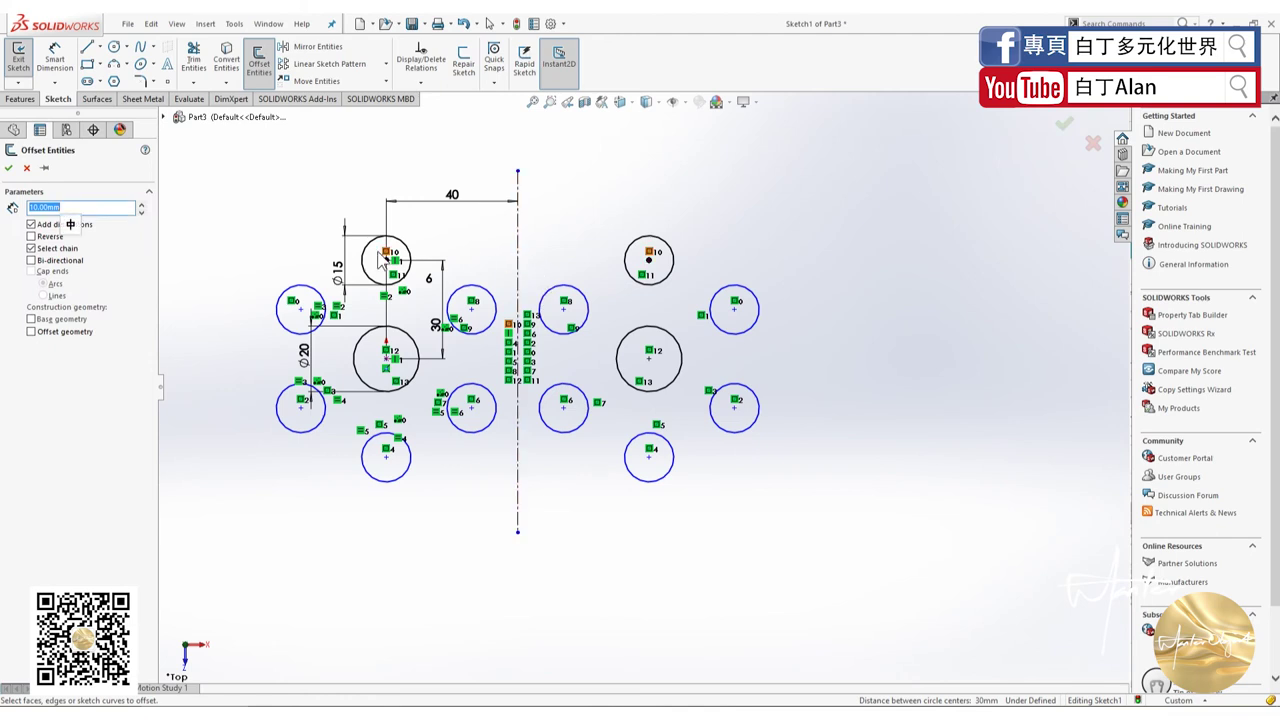
pyautogui.click(321, 300)
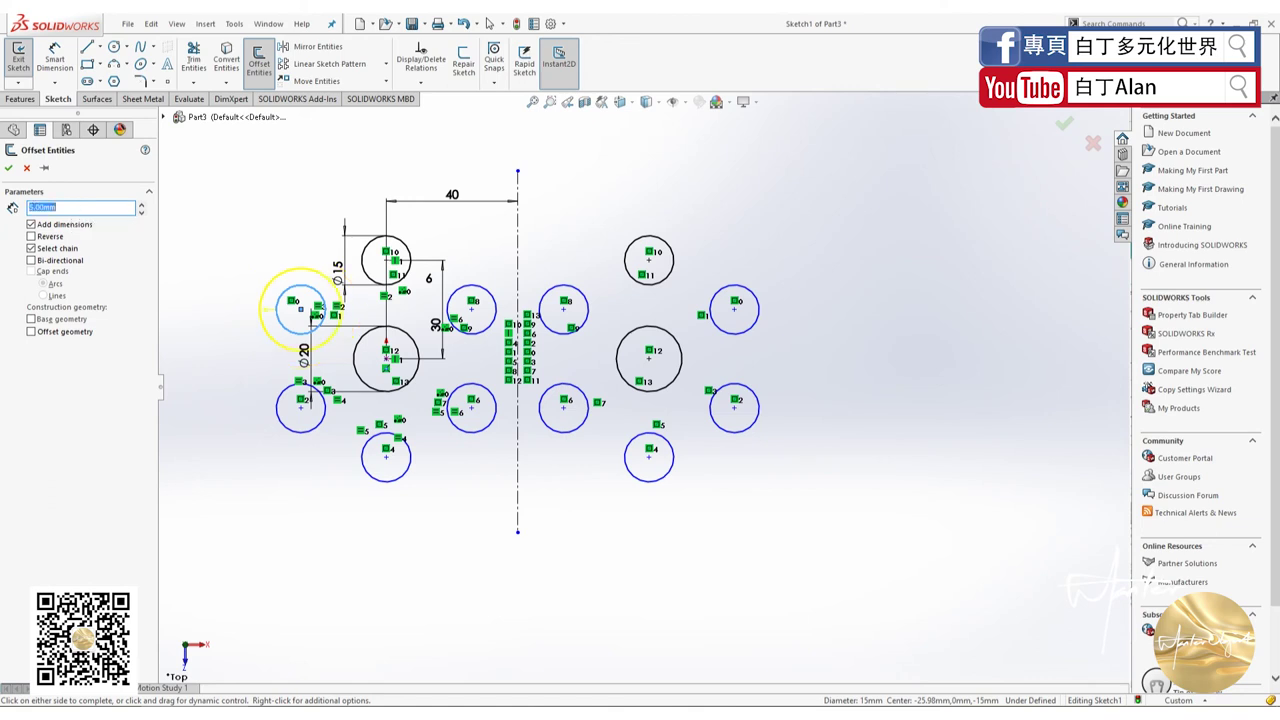
pyautogui.click(8, 167)
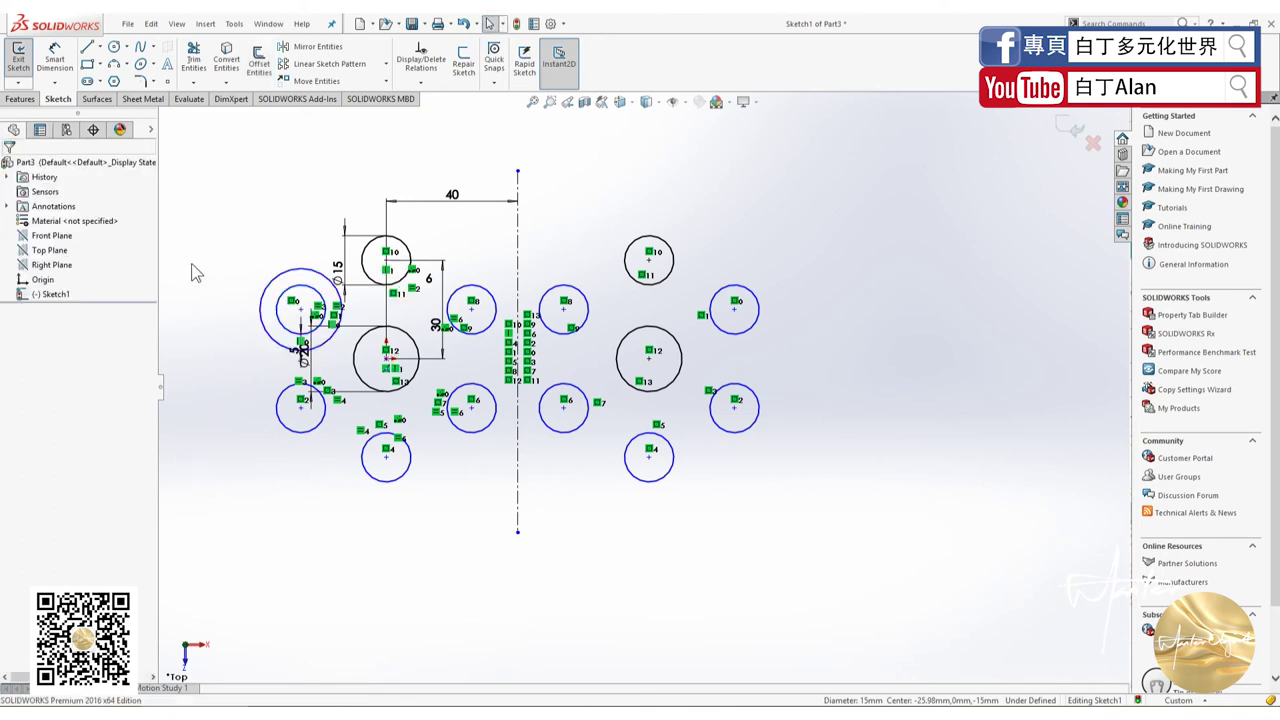
# - Check the offset circle's radius in its properties, then delete it for a new offset
pyautogui.click(262, 300)
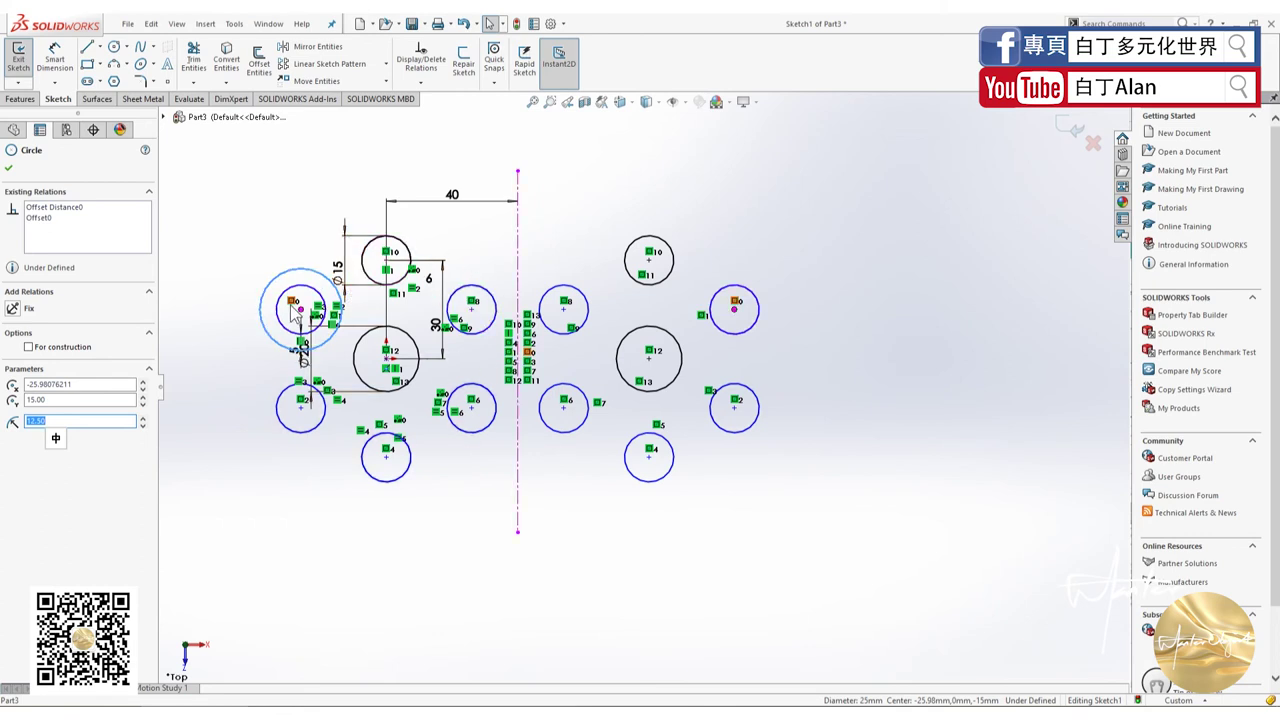
pyautogui.moveTo(268, 290); pyautogui.dragTo(249, 269)
pyautogui.click(229, 265)
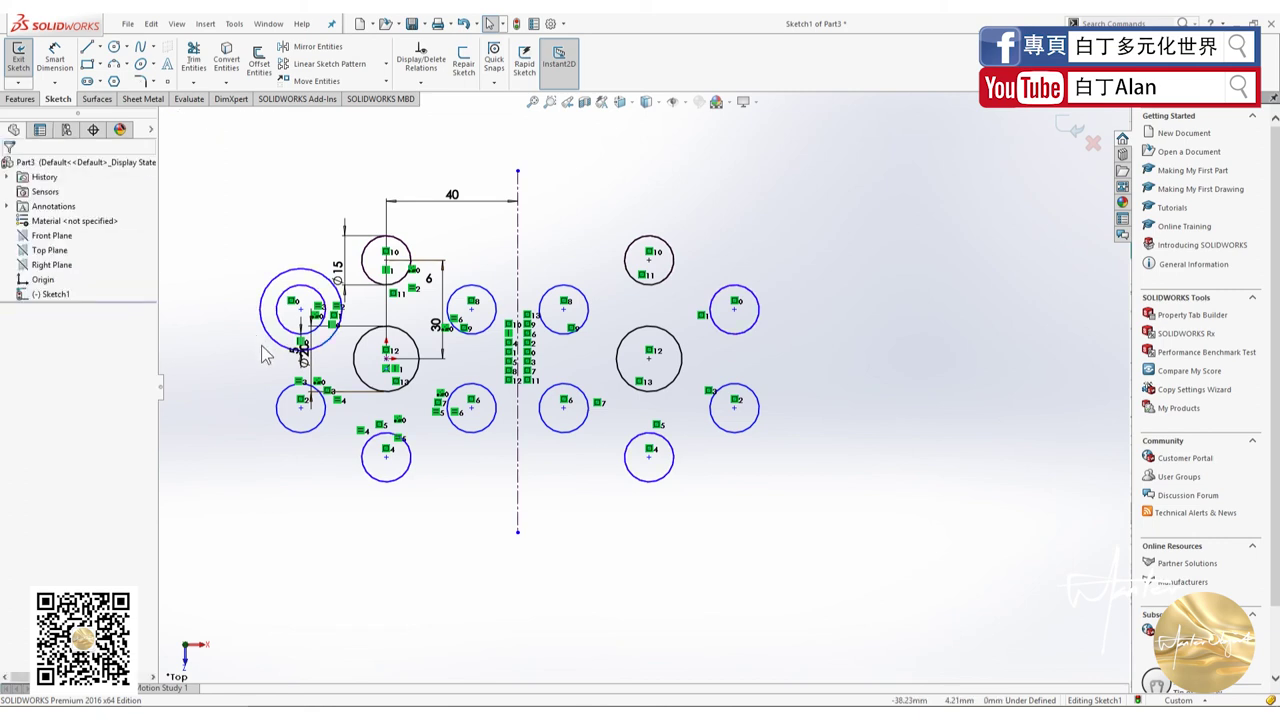
pyautogui.click(253, 313)
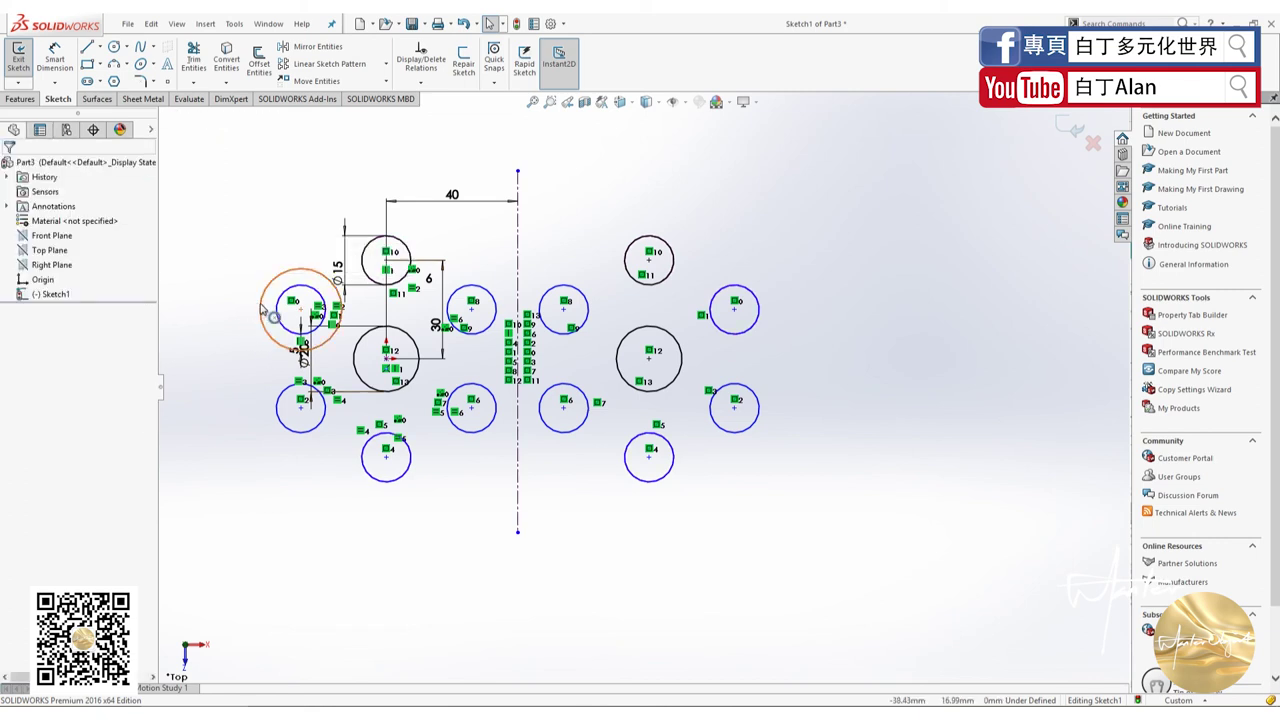
pyautogui.click(260, 310)
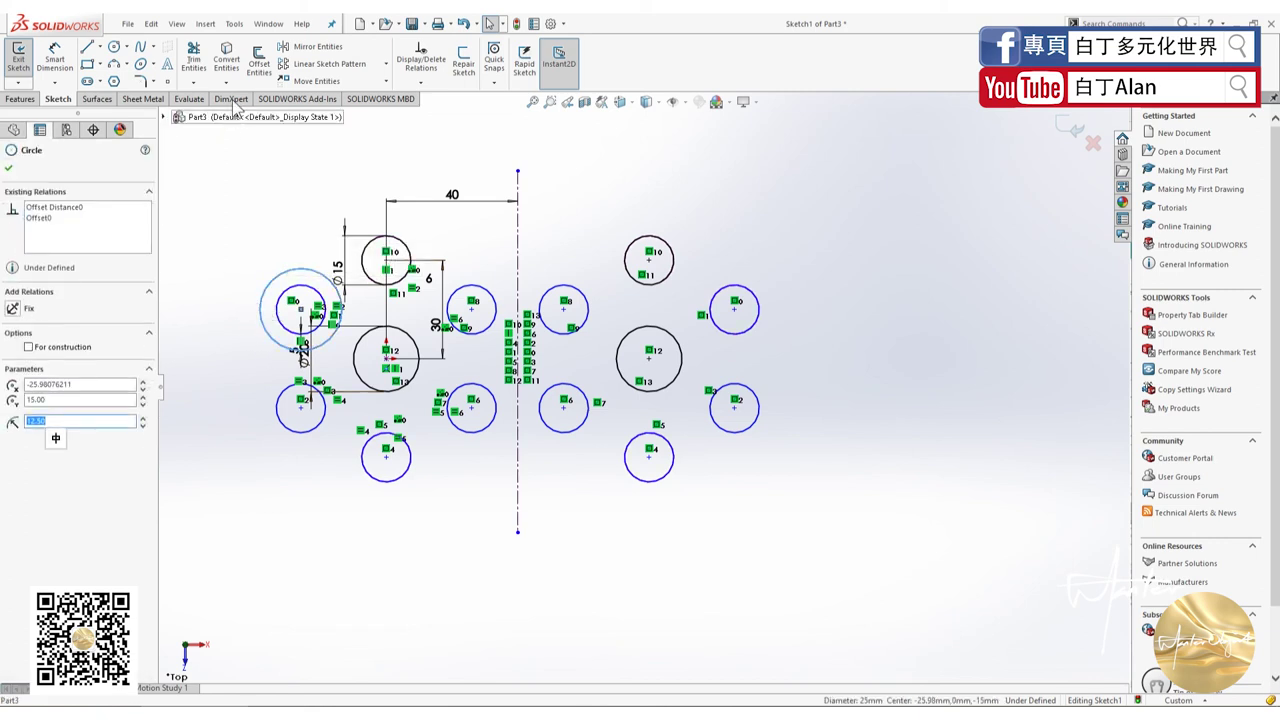
pyautogui.click(258, 66)
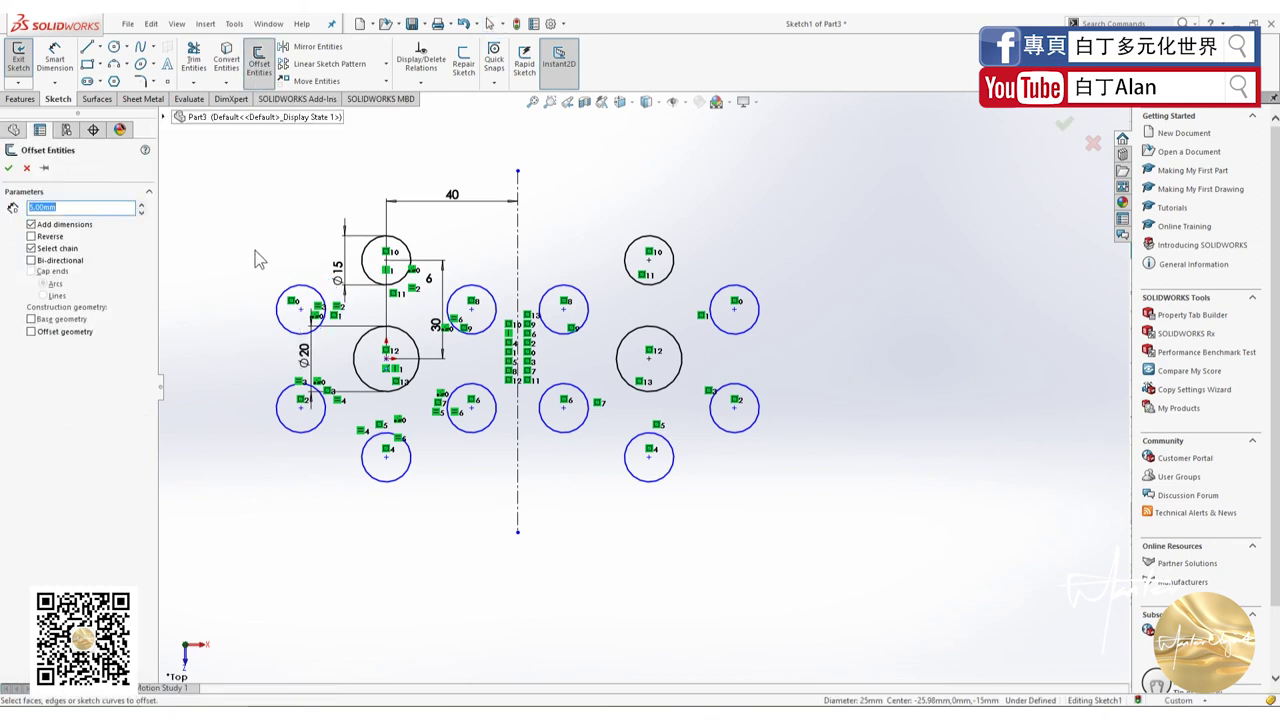
# - Offset the upper-left Ø15 circle by 2 mm into a Ø19 circle and verify its size
pyautogui.click(290, 305)
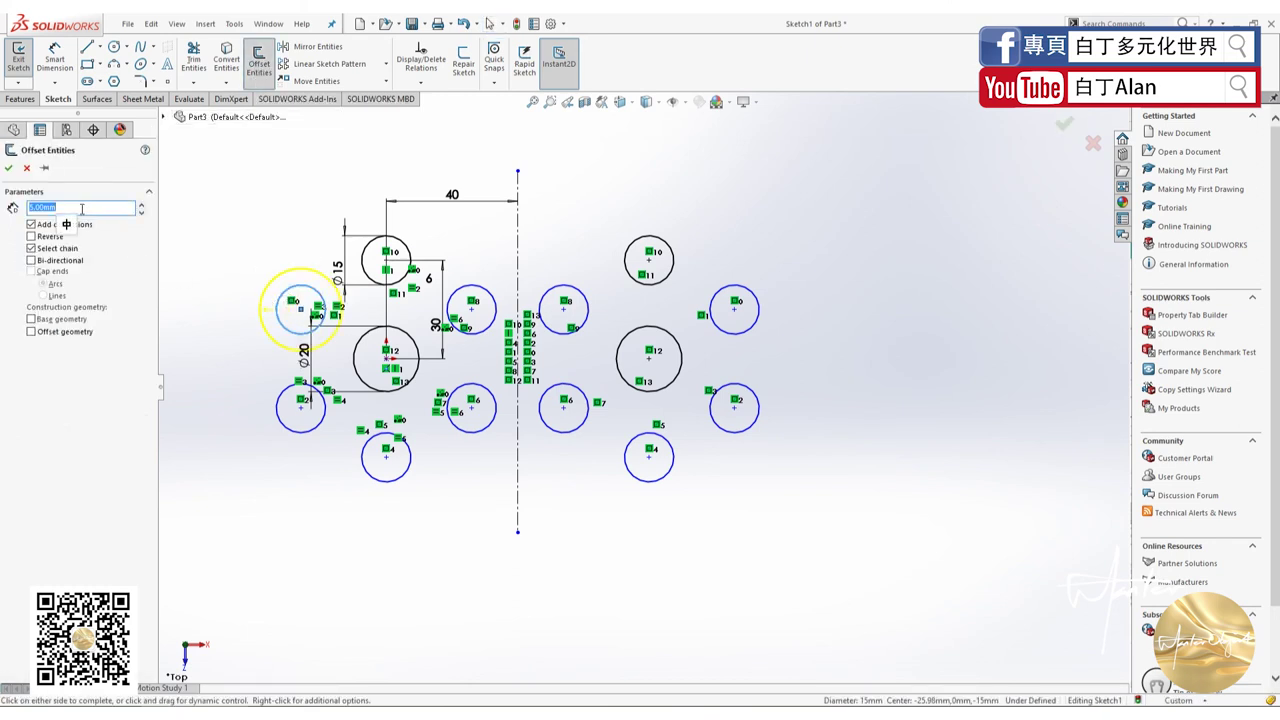
pyautogui.write('2')
pyautogui.press('Return')
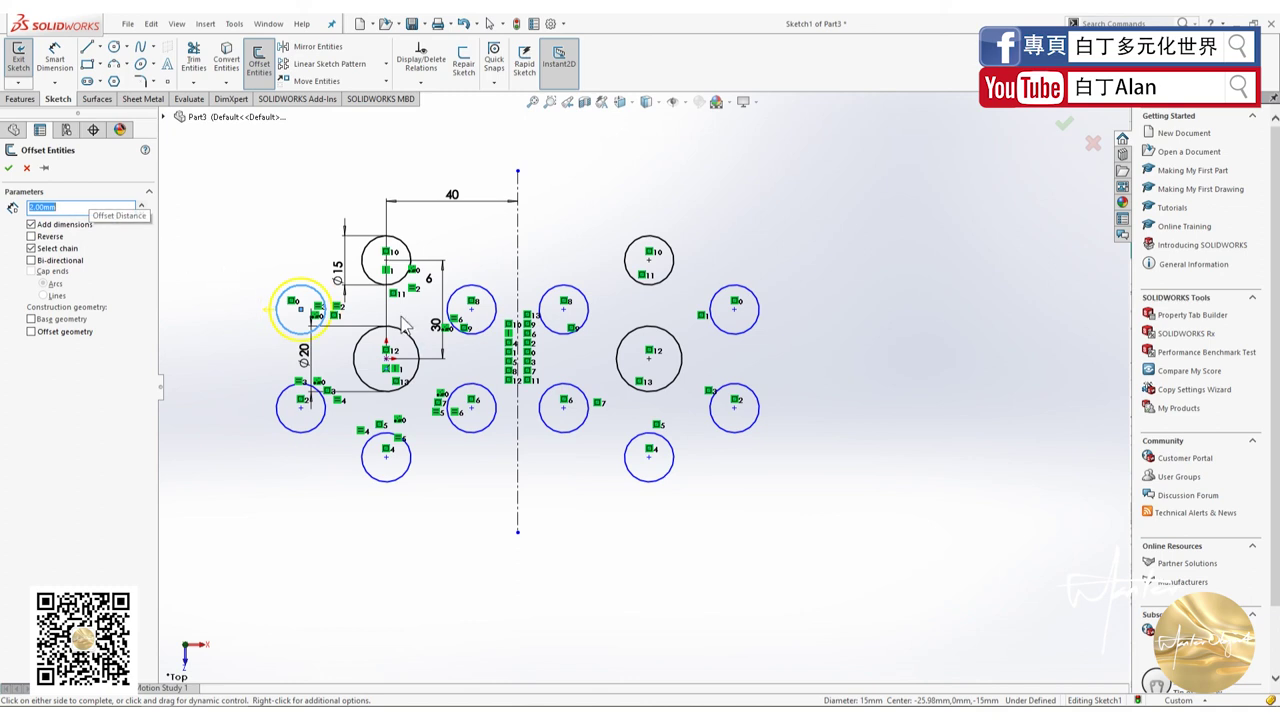
pyautogui.click(18, 170)
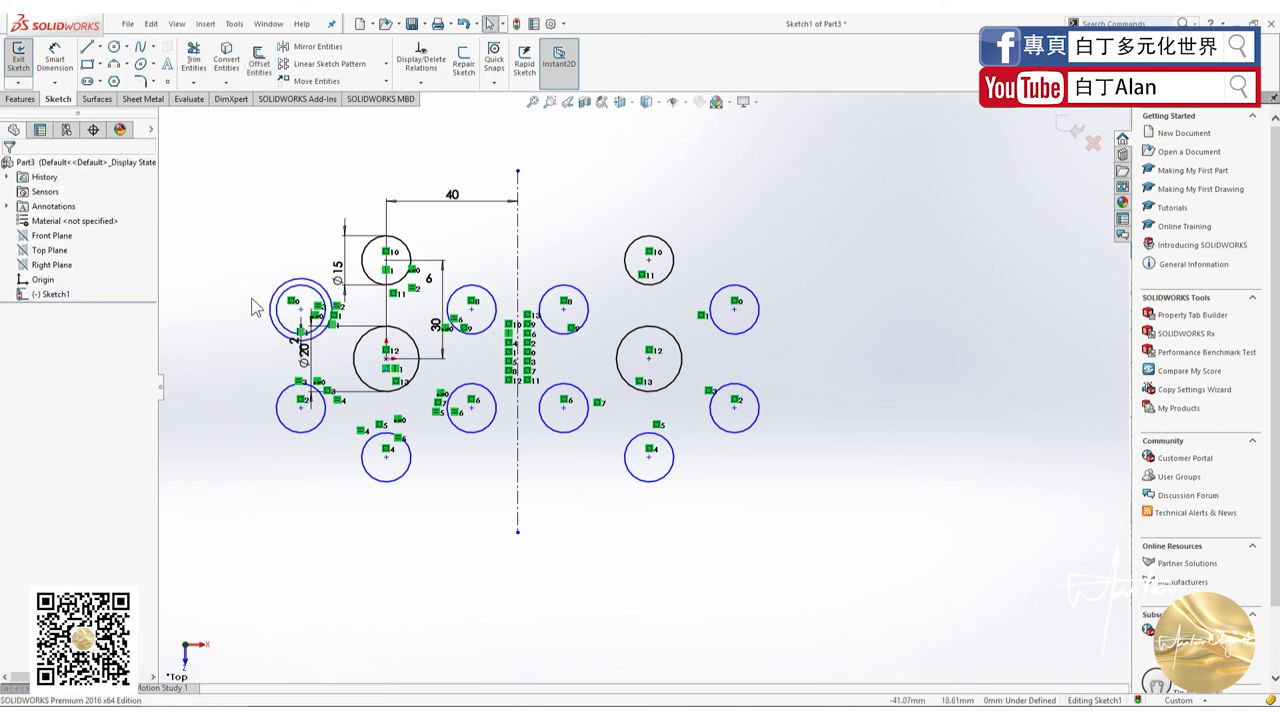
pyautogui.scroll(3, 560, 350)
pyautogui.scroll(-3, 430, 345)
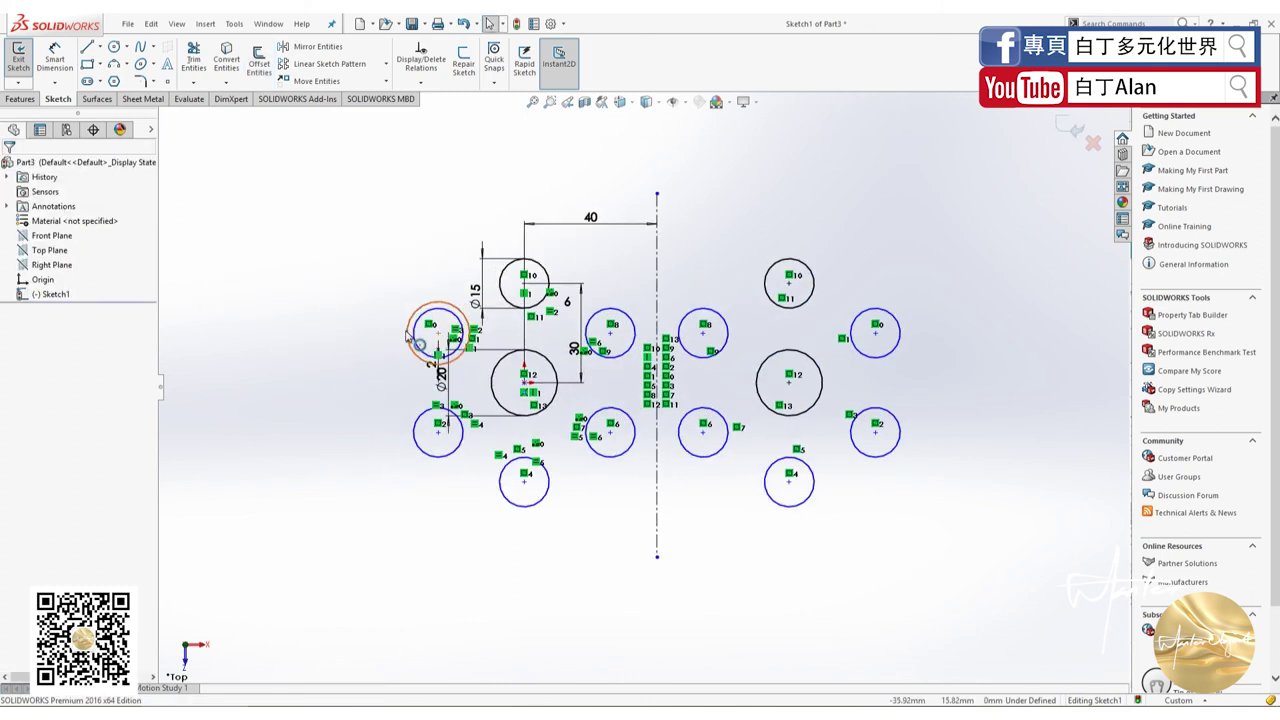
pyautogui.click(410, 340)
pyautogui.click(9, 168)
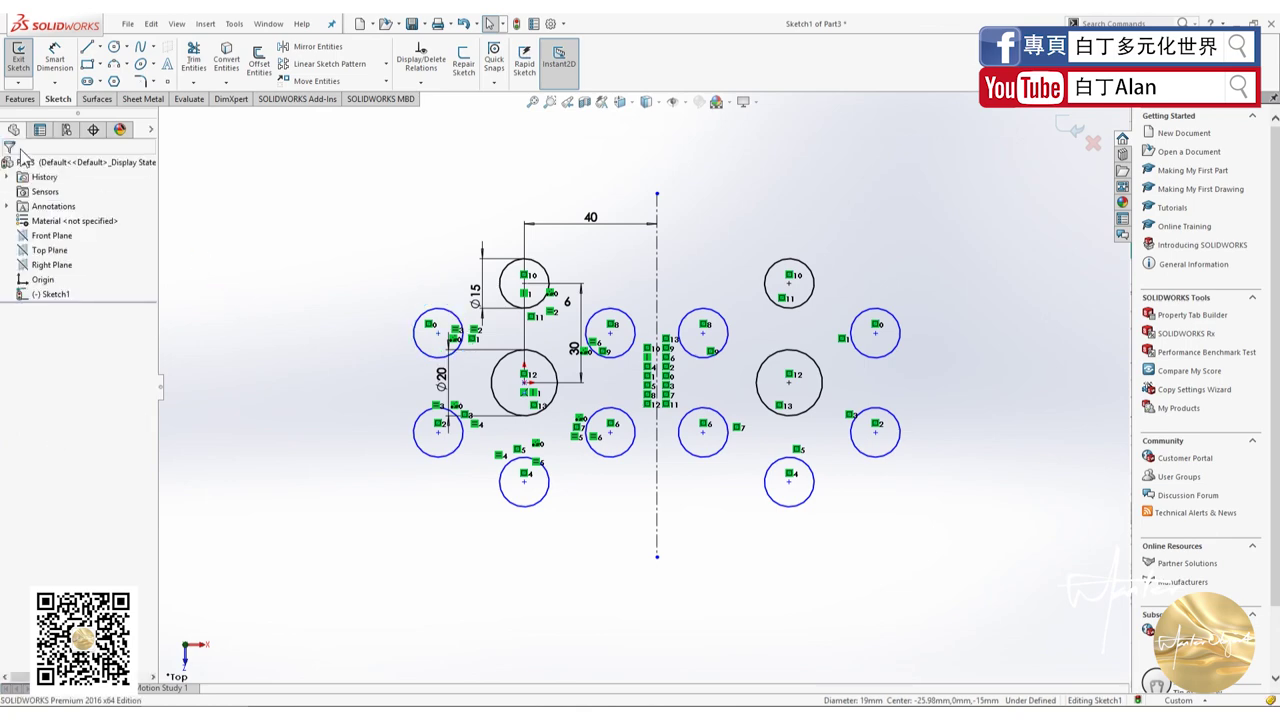
pyautogui.scroll(2, 250, 395)
pyautogui.scroll(2, 861, 428)
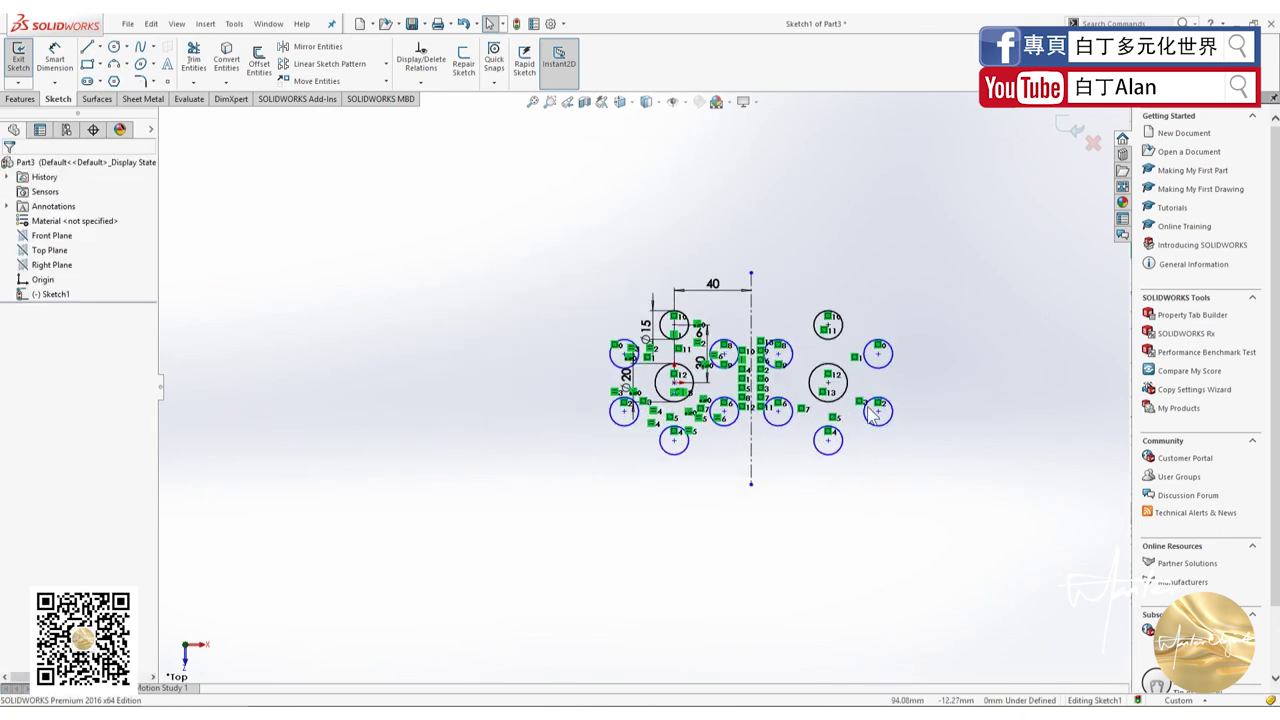
pyautogui.scroll(1, 861, 428)
pyautogui.scroll(-2, 737, 370)
pyautogui.scroll(-2, 520, 362)
pyautogui.scroll(-2, 309, 357)
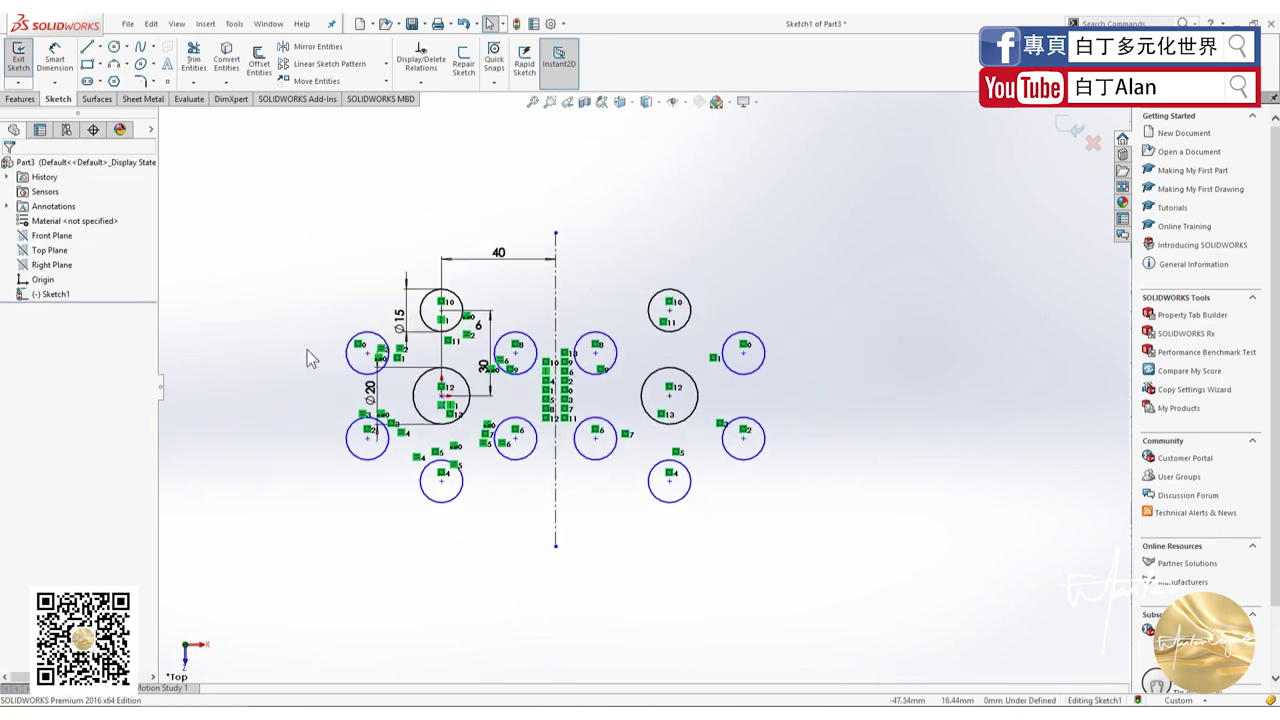
pyautogui.scroll(-1, 330, 362)
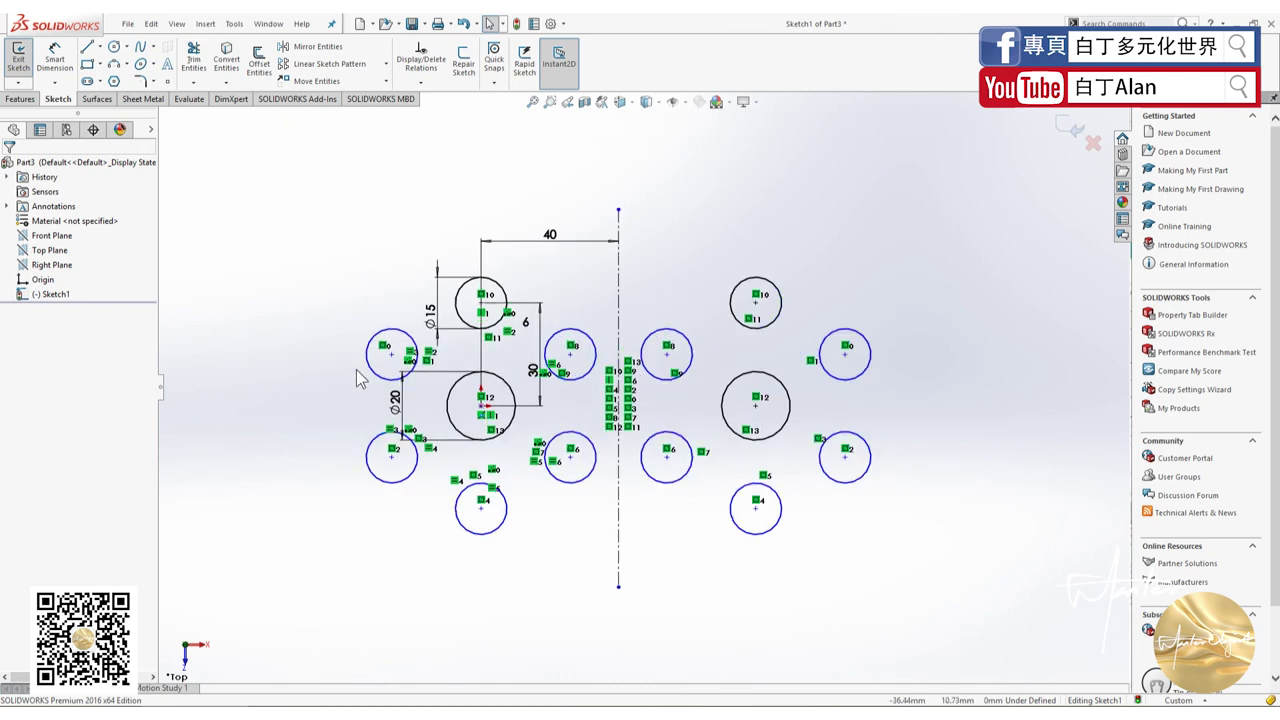
pyautogui.click(425, 360)
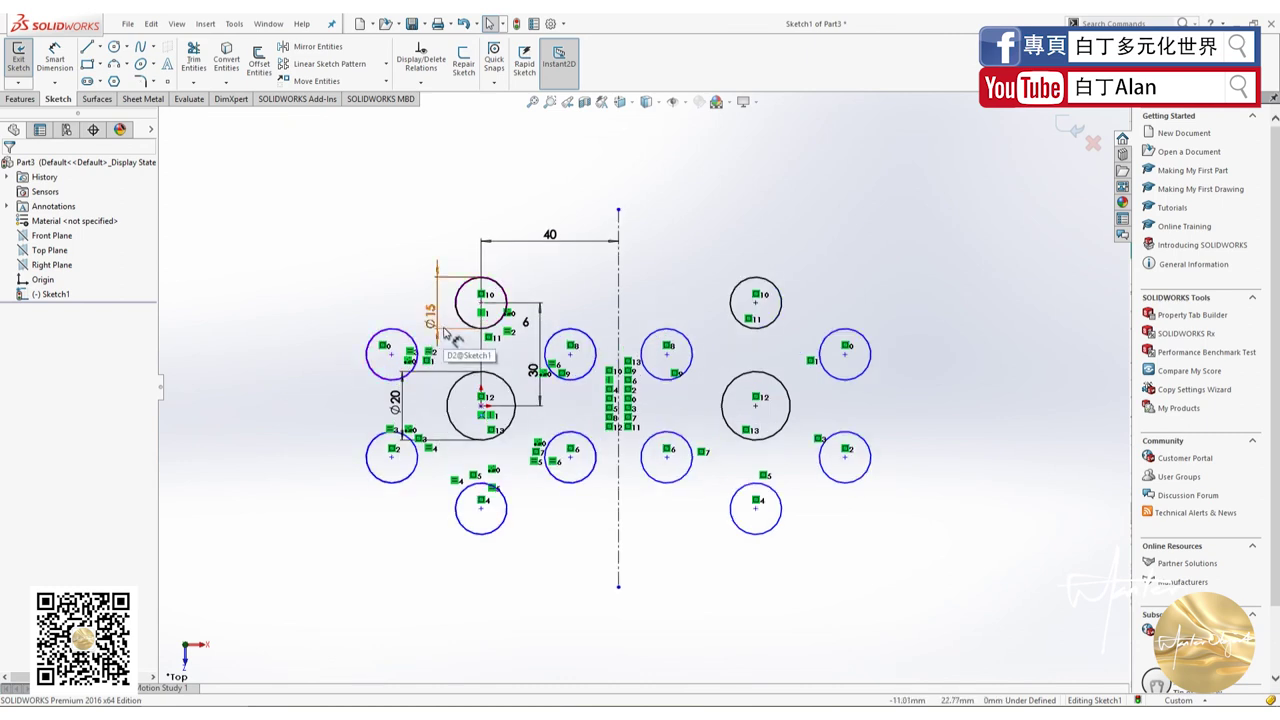